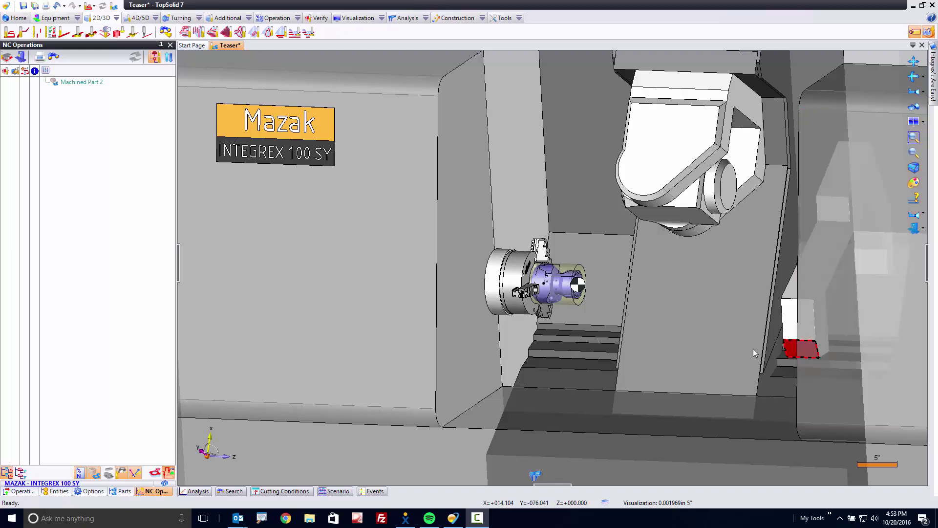
# Hide the INTEGREX 100 SY's Ground element in the machine Display options, keeping spindle, chuck and part visible
pyautogui.scroll(-3, 698, 364)
pyautogui.scroll(4, 698, 364)
pyautogui.scroll(6, 542, 290)
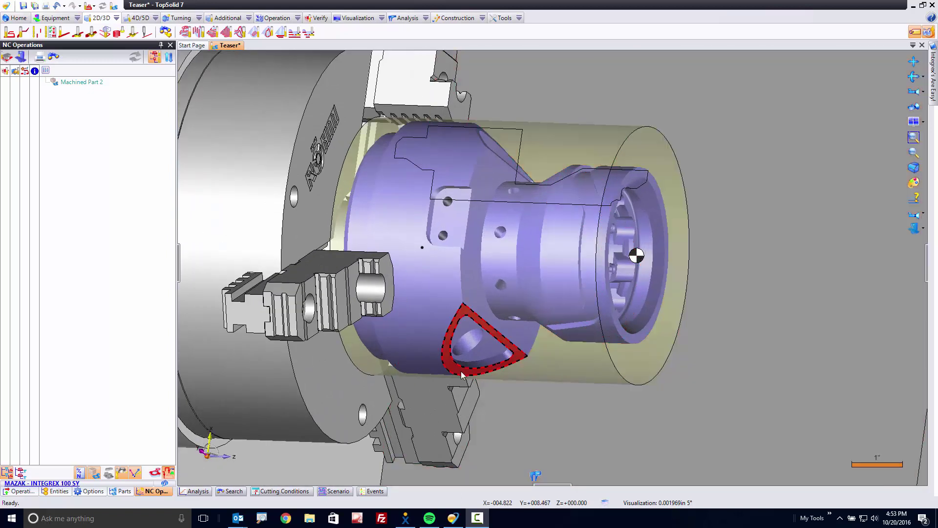
pyautogui.moveTo(451, 366); pyautogui.dragTo(428, 373, button='middle')
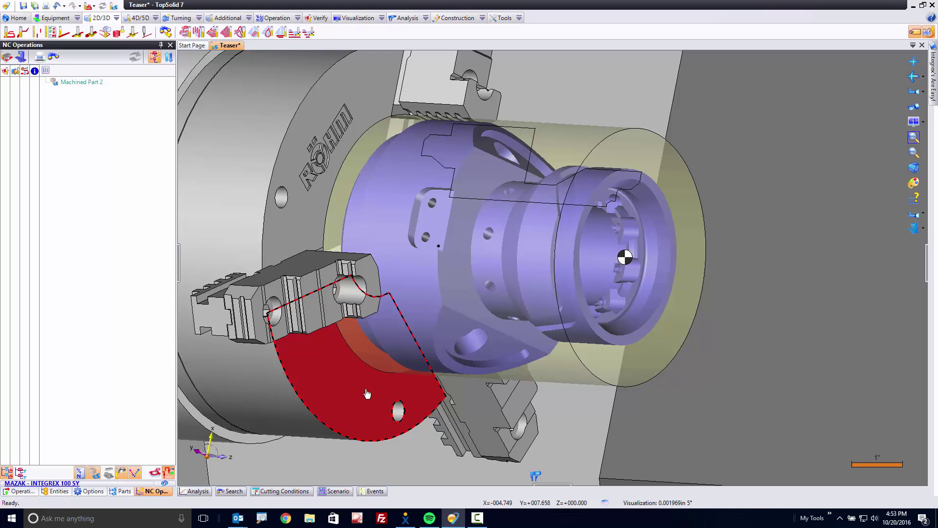
pyautogui.scroll(-13, 452, 256)
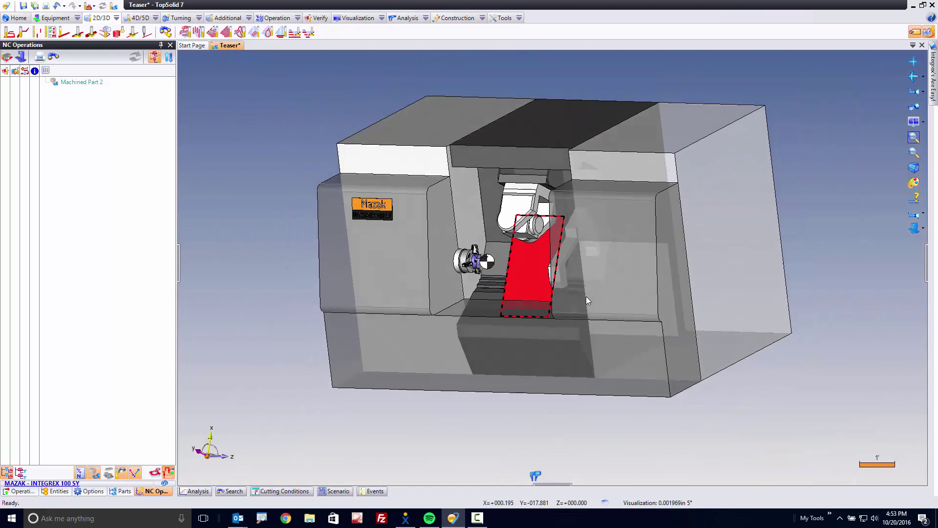
pyautogui.moveTo(585, 296); pyautogui.dragTo(694, 284, button='middle')
pyautogui.scroll(2, 733, 273)
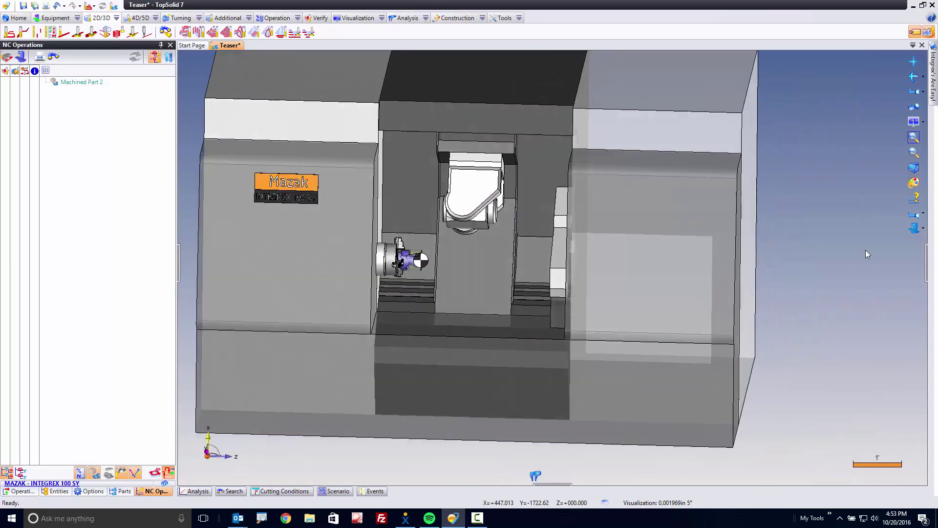
pyautogui.click(923, 228)
pyautogui.click(802, 230)
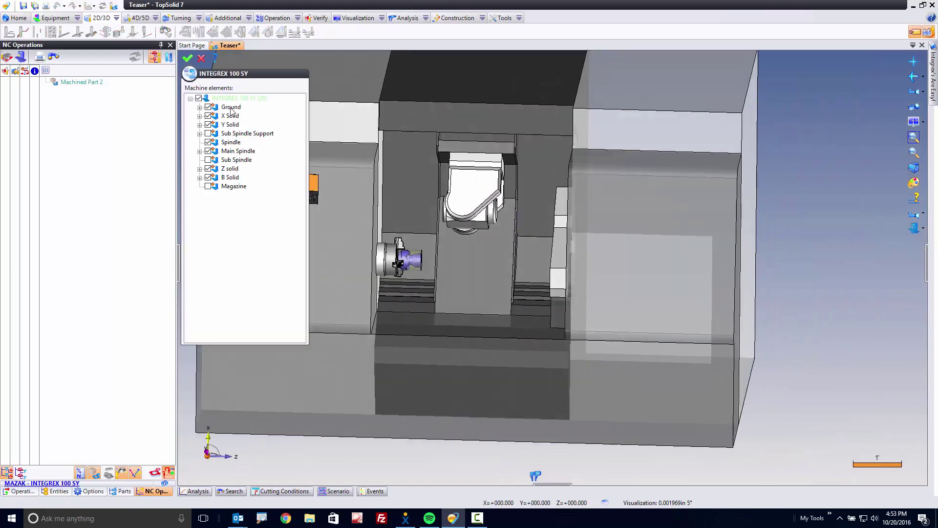
pyautogui.click(209, 107)
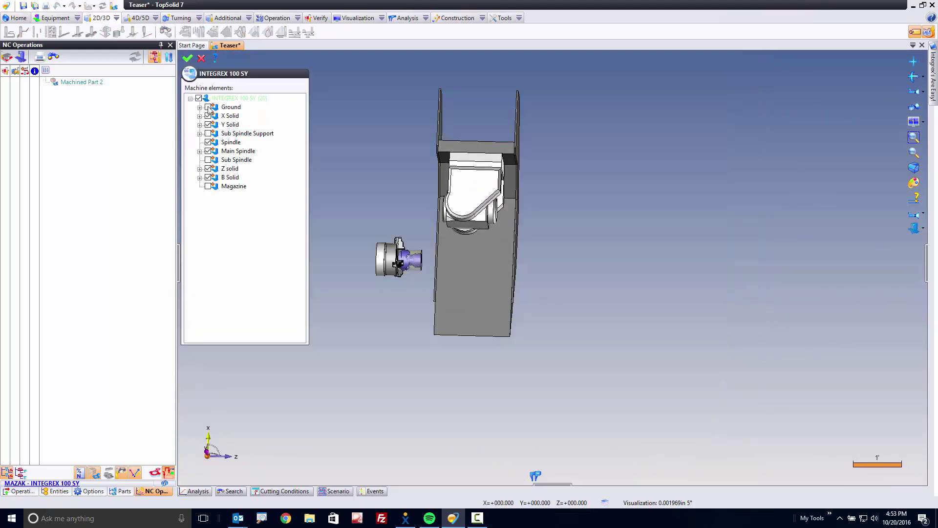
pyautogui.click(188, 59)
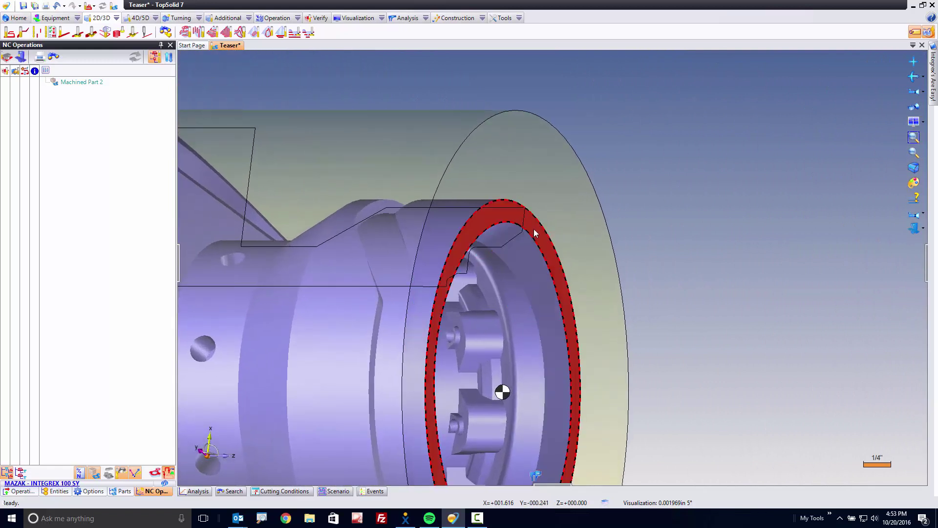
# Start a turning operation on the part's end ring face and zoom out to preview the tool
pyautogui.rightClick(535, 233)
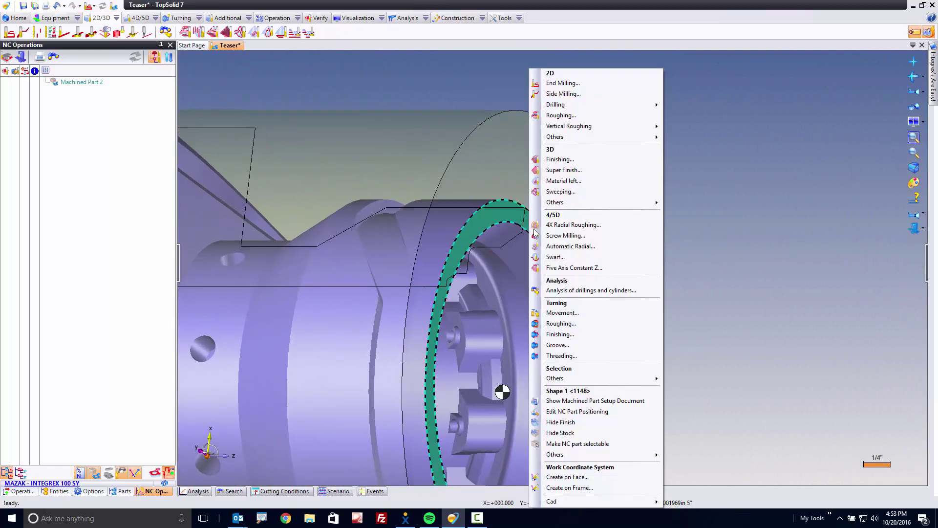
pyautogui.click(587, 328)
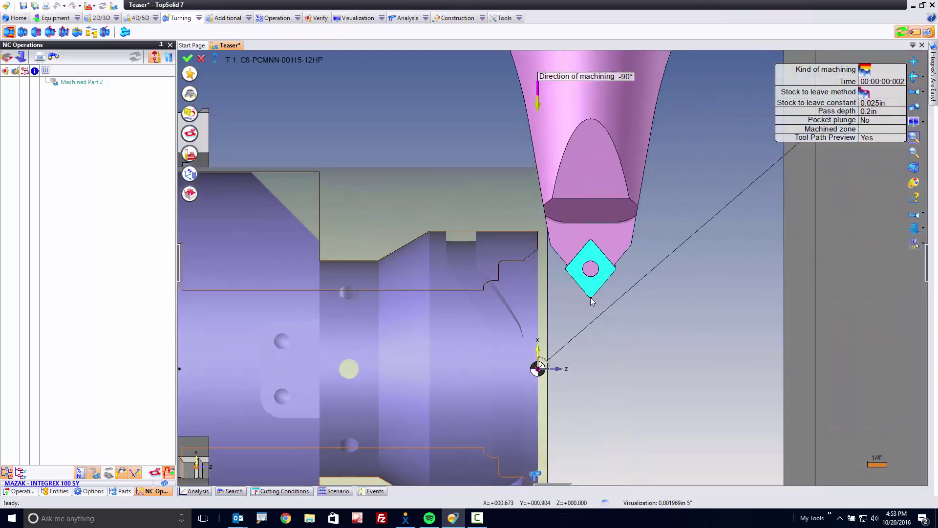
pyautogui.scroll(-4, 589, 302)
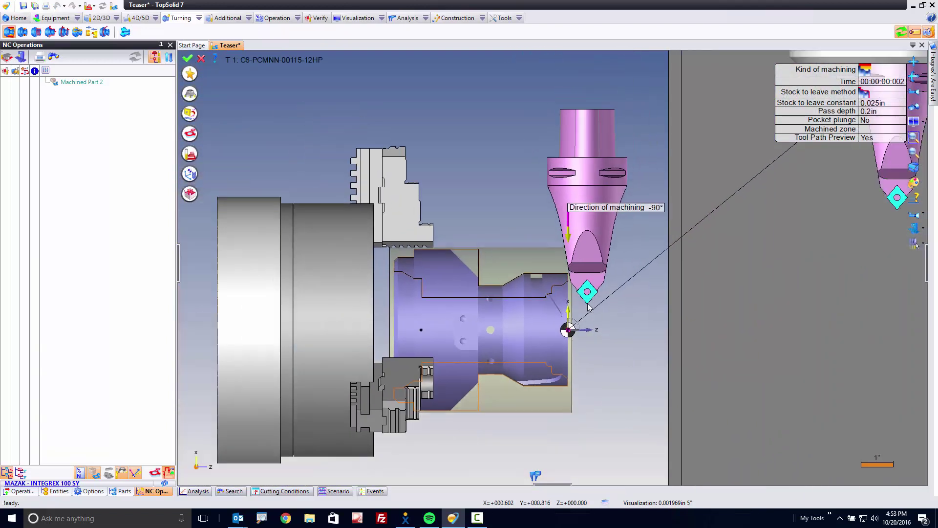
pyautogui.scroll(1, 529, 215)
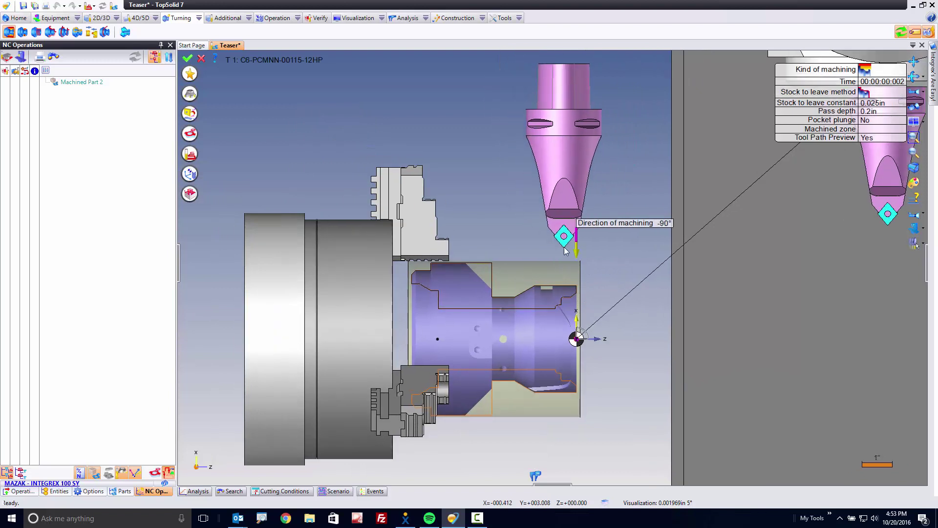
pyautogui.scroll(-1, 534, 240)
pyautogui.scroll(-1, 534, 240)
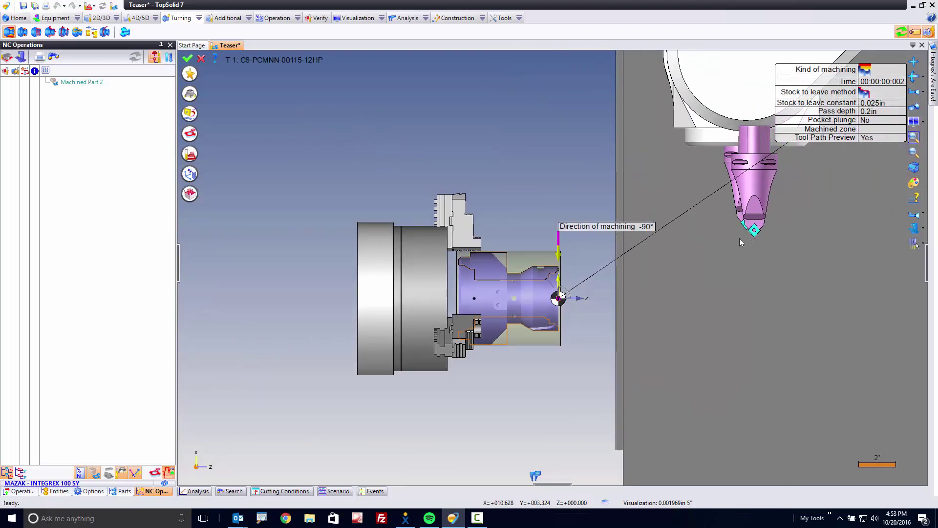
# Set the roughing's work coordinate system to the Spindle 0°, B 45° solution
pyautogui.click(190, 175)
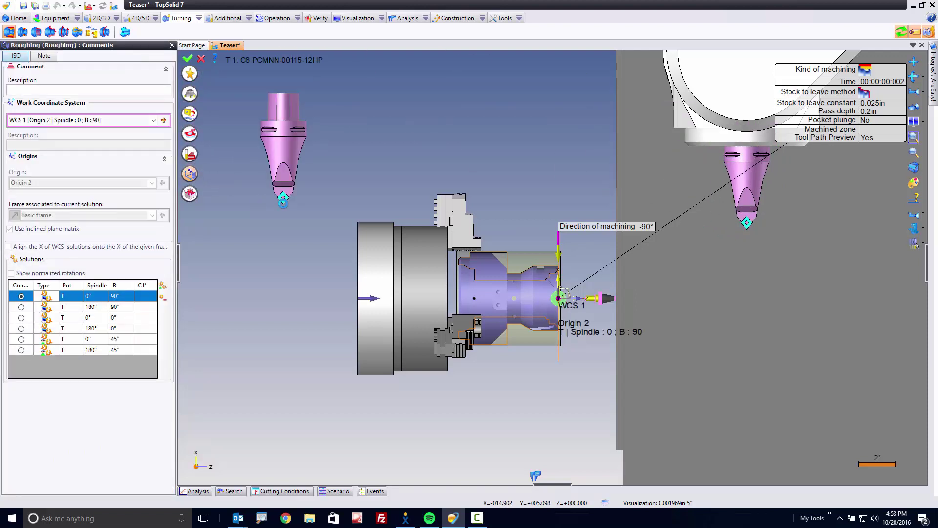
pyautogui.click(21, 340)
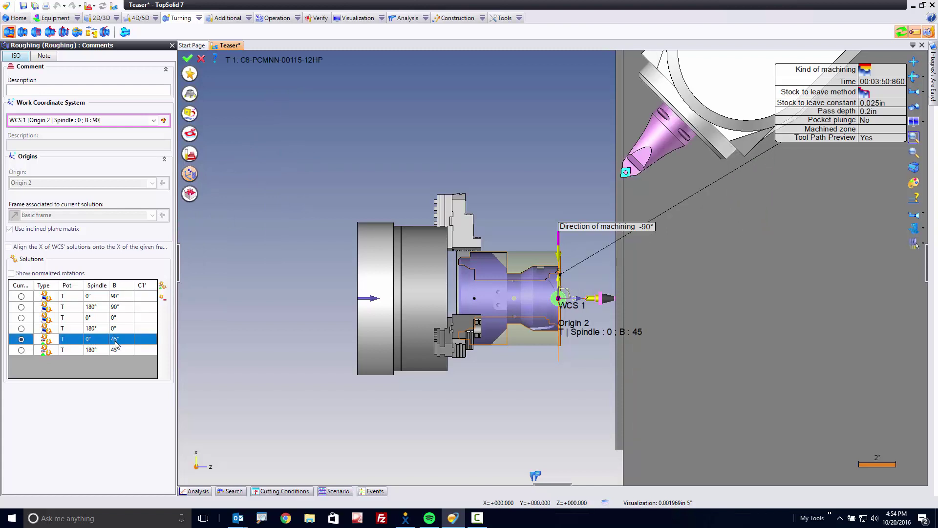
pyautogui.scroll(5, 576, 249)
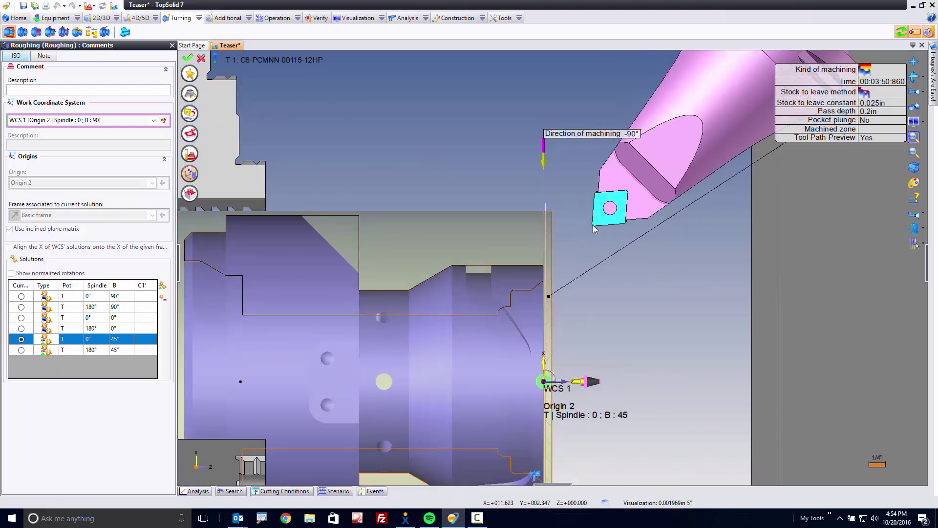
pyautogui.scroll(2, 565, 232)
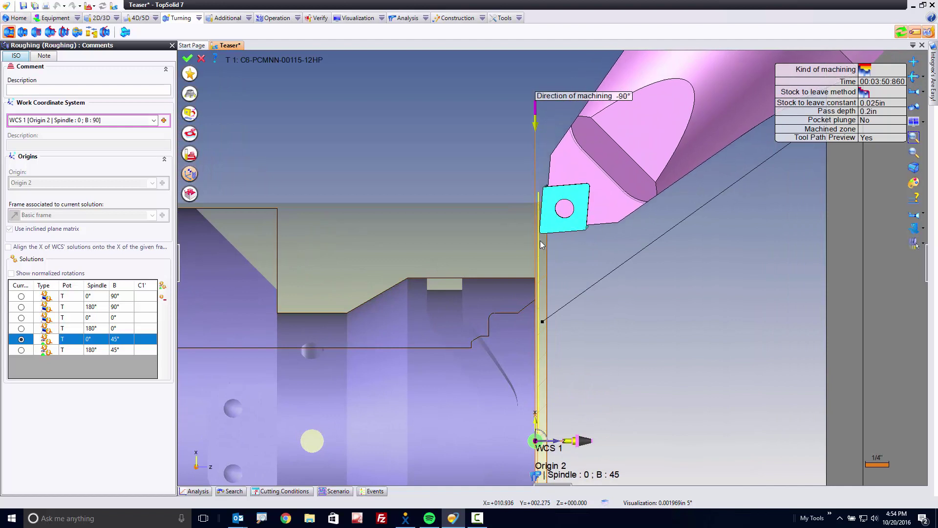
pyautogui.click(191, 176)
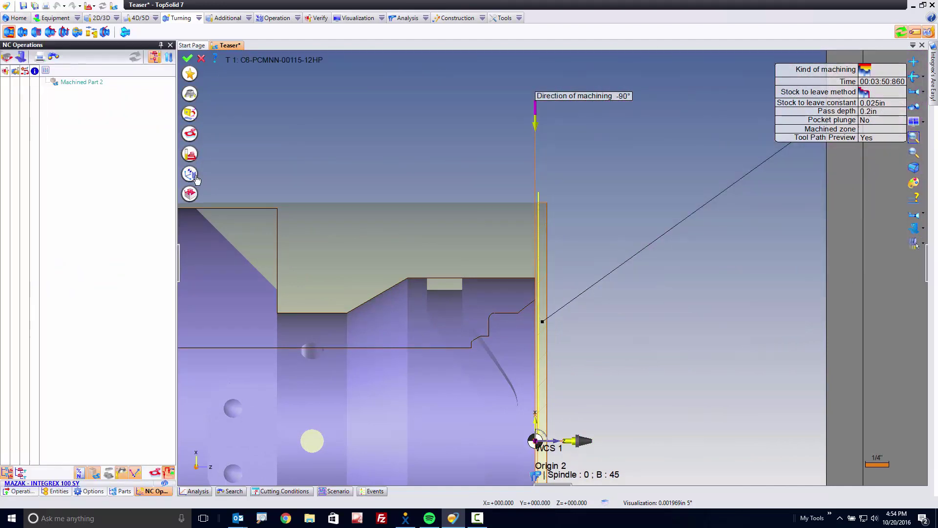
# Set the roughing to leave 0.01in stock with a 0.03in pass depth
pyautogui.click(875, 103)
pyautogui.write('.01')
pyautogui.press('Return')
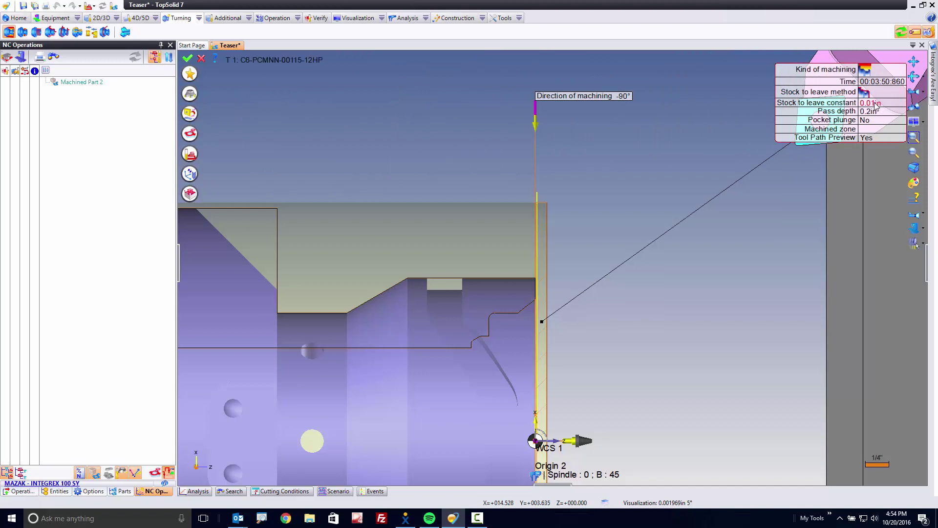
pyautogui.click(873, 112)
pyautogui.write('.03')
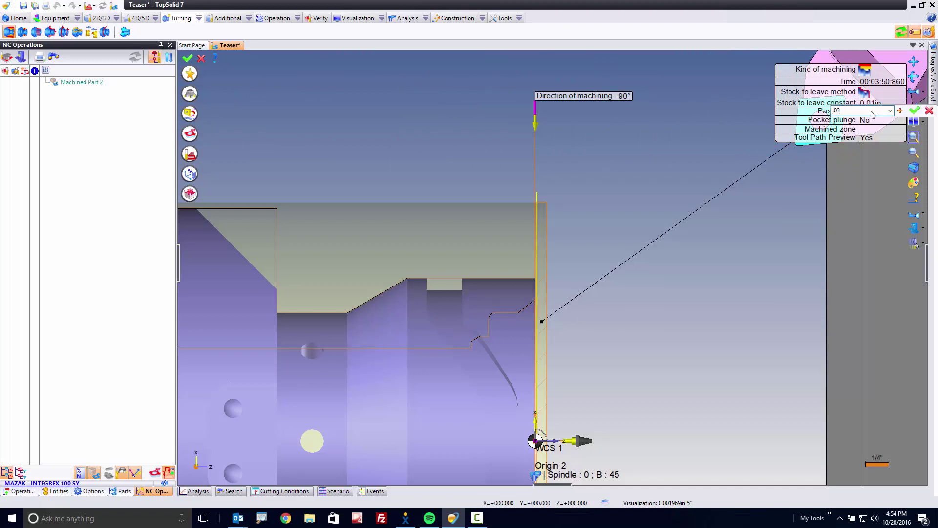
pyautogui.press('Return')
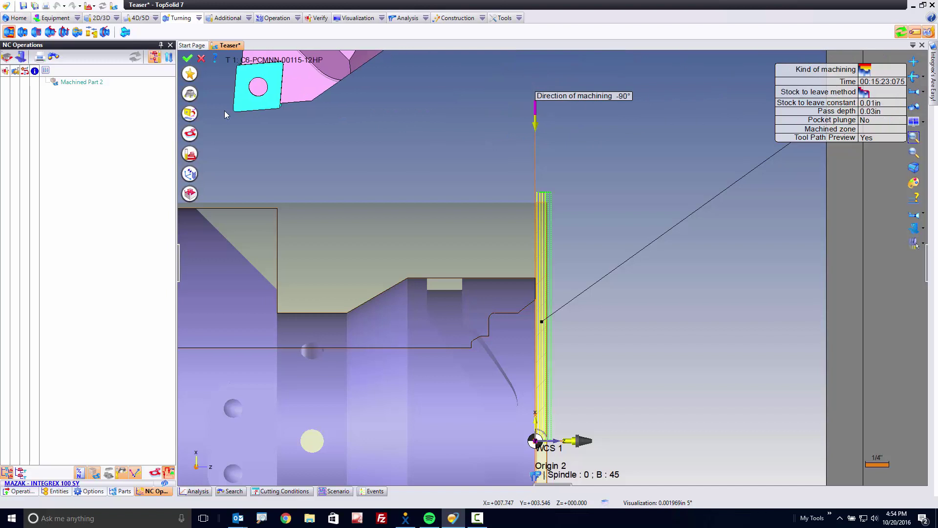
pyautogui.click(190, 114)
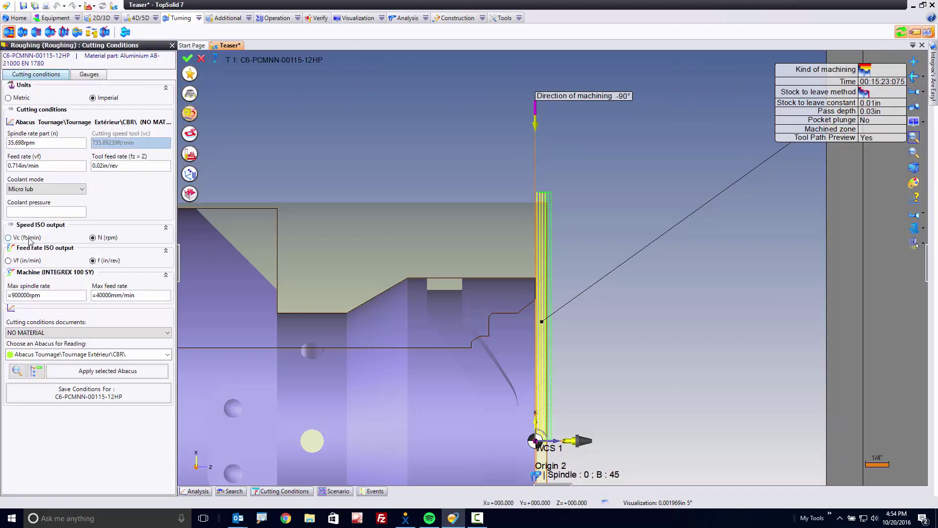
# Output Vc constant cutting speed of 800 ft/min, capped at 3000 rpm, and validate the roughing
pyautogui.click(10, 238)
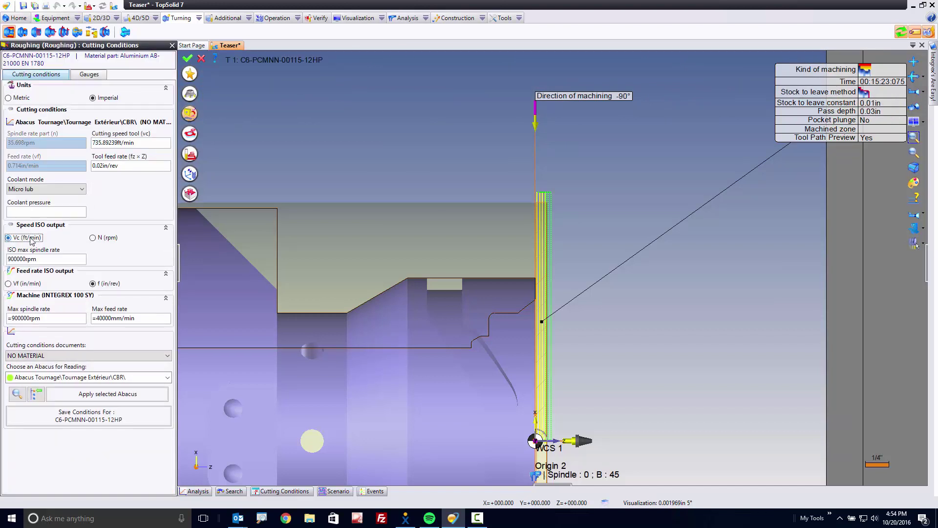
pyautogui.click(132, 142)
pyautogui.write('800')
pyautogui.press('Tab')
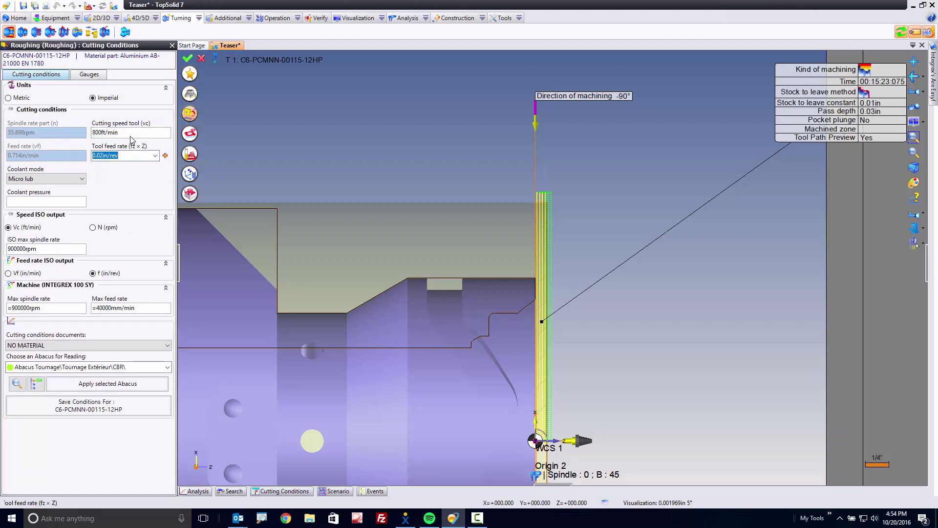
pyautogui.click(32, 249)
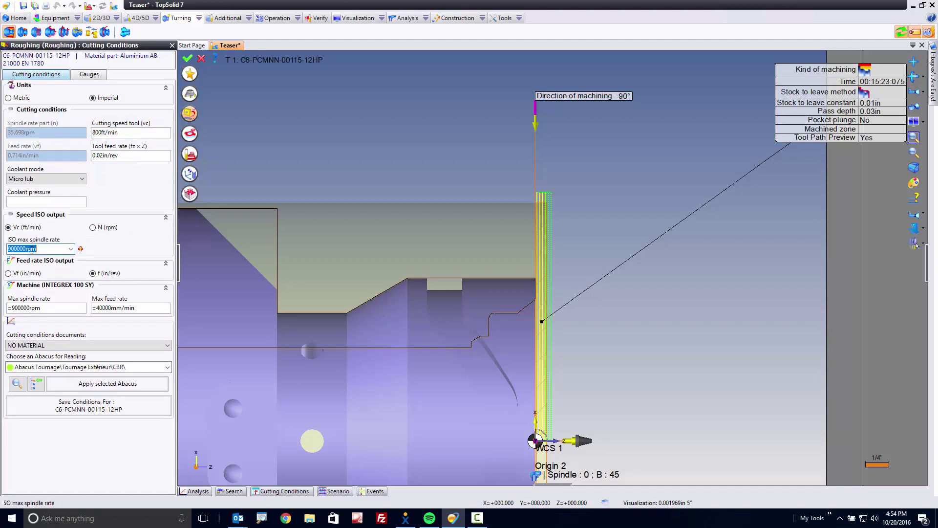
pyautogui.write('3000')
pyautogui.press('Tab')
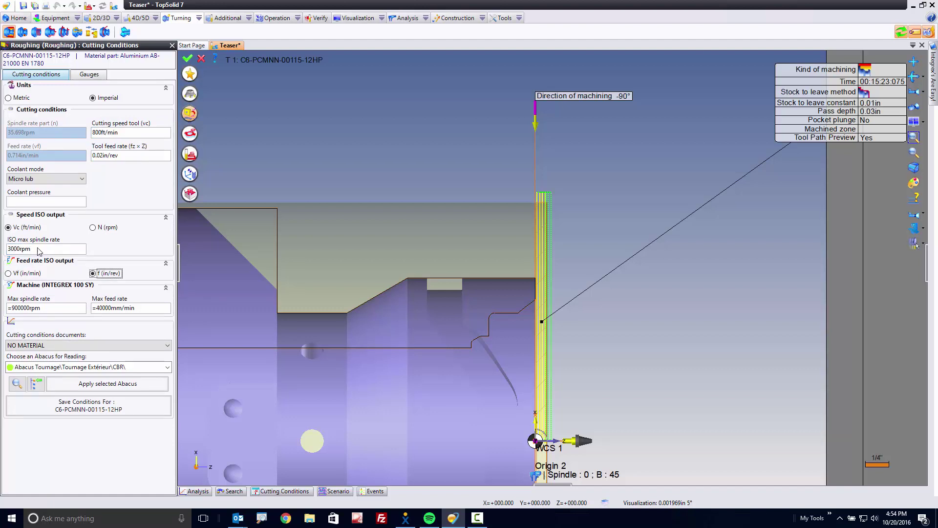
pyautogui.click(188, 58)
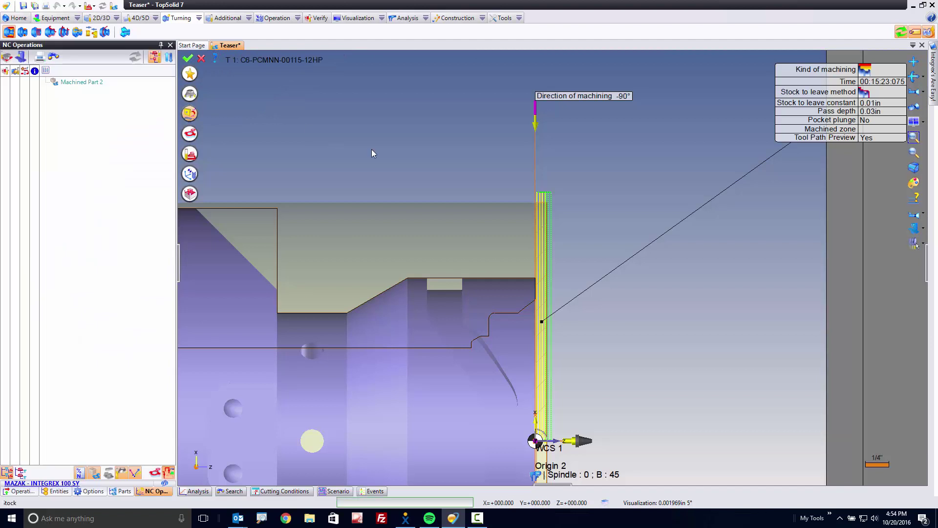
# Simulate the roughing with the machine displayed, then exit the simulation
pyautogui.press('Return')
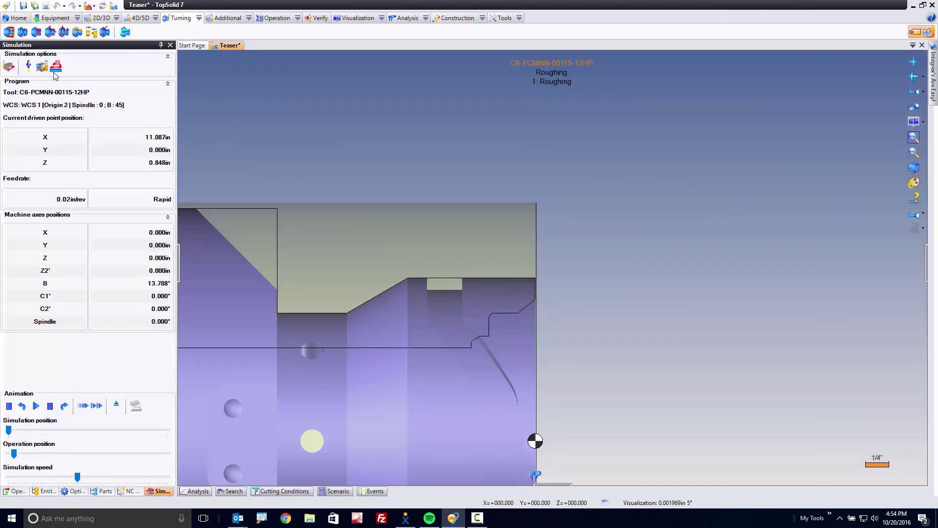
pyautogui.click(28, 67)
pyautogui.scroll(-1, 334, 212)
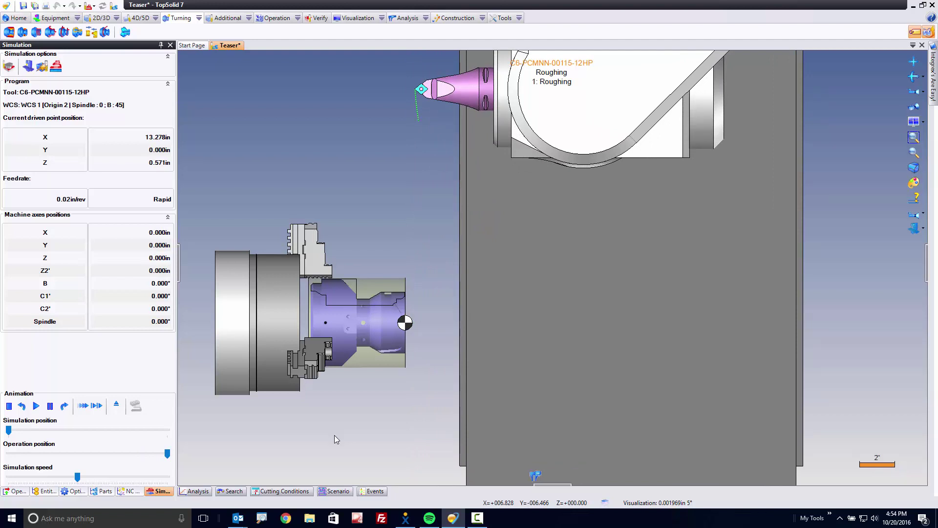
pyautogui.click(116, 405)
pyautogui.scroll(5, 369, 284)
pyautogui.scroll(2, 370, 283)
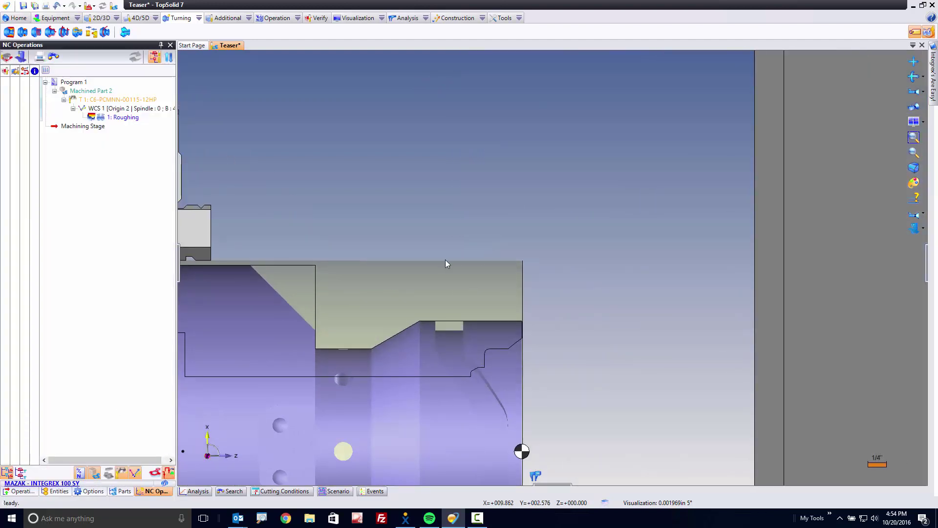
# Start a second turning roughing operation on the next part face
pyautogui.scroll(2, 445, 263)
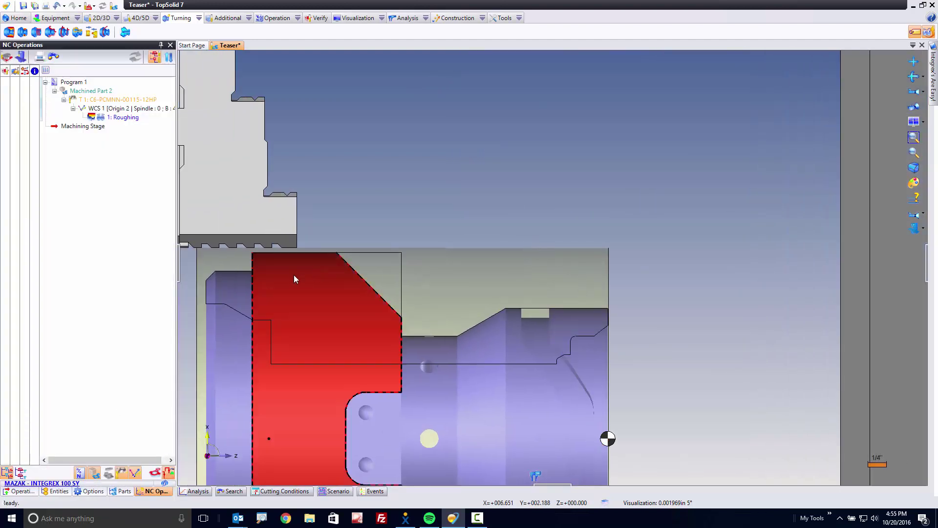
pyautogui.click(579, 327)
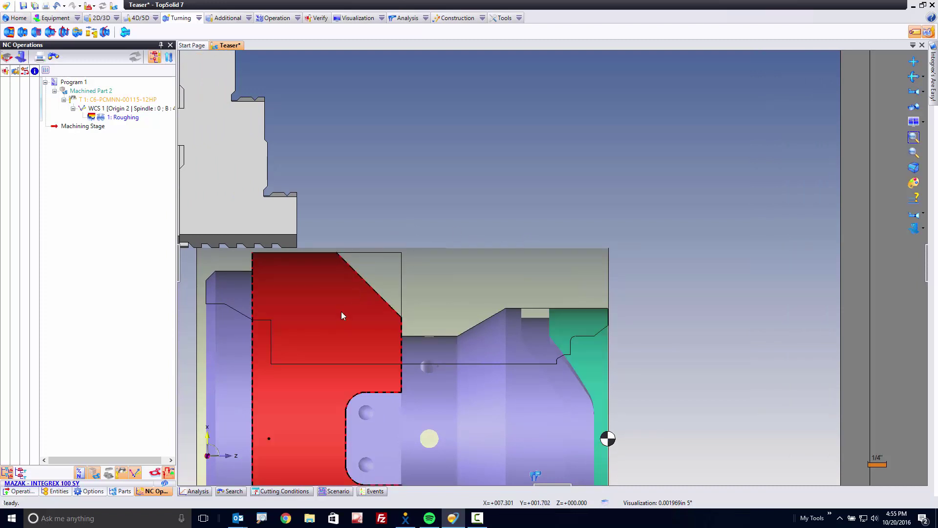
pyautogui.rightClick(341, 315)
pyautogui.click(378, 345)
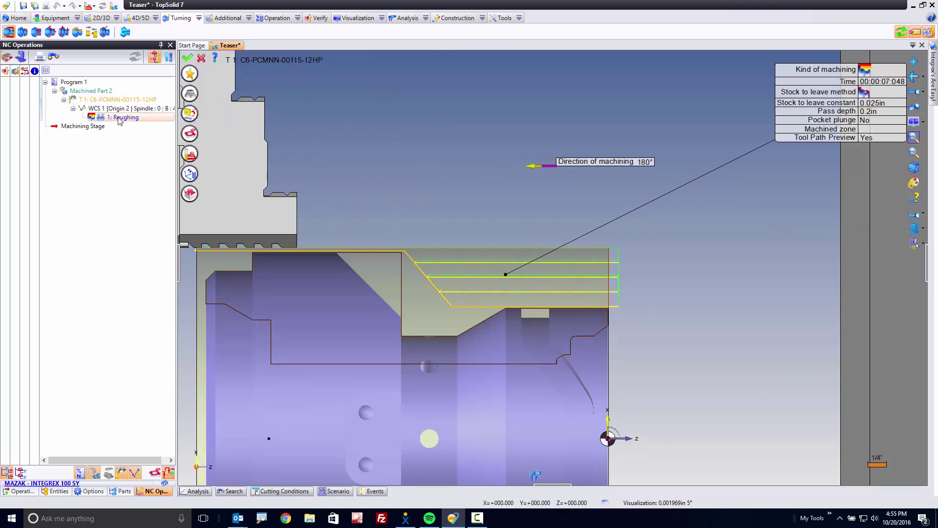
# Copy 1: Roughing's settings into it and turn the machining direction to 180°
pyautogui.moveTo(107, 116); pyautogui.dragTo(192, 177)
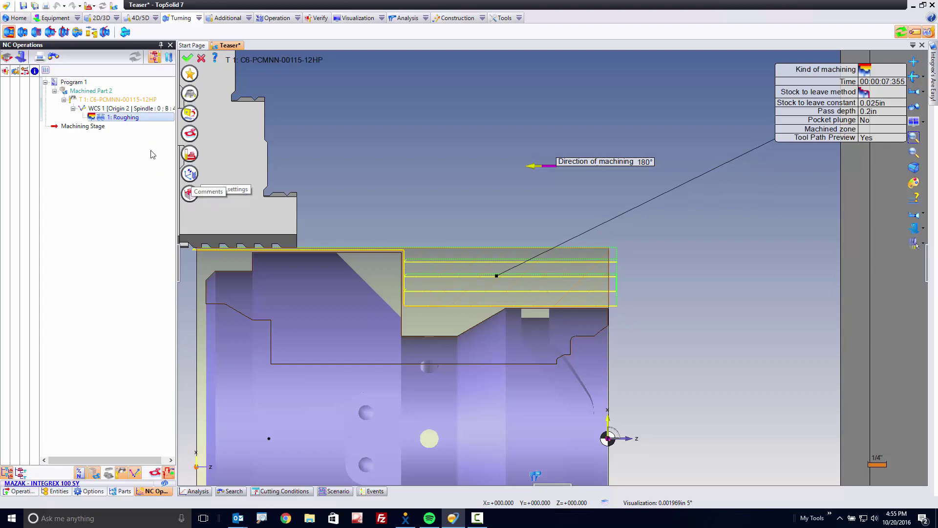
pyautogui.moveTo(119, 121); pyautogui.dragTo(191, 118)
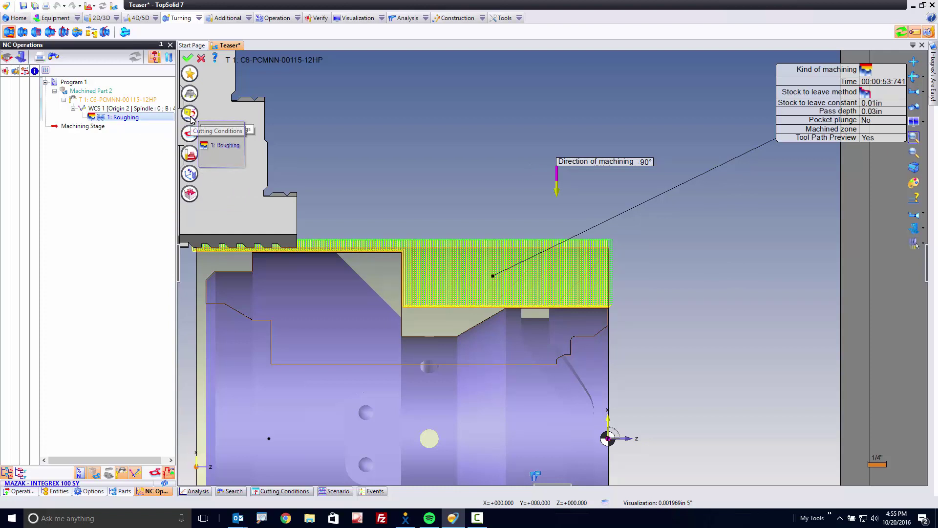
pyautogui.moveTo(557, 191); pyautogui.dragTo(511, 171)
# Review the second roughing's settings: 180° direction and constant 0.03in pass depth
pyautogui.click(189, 153)
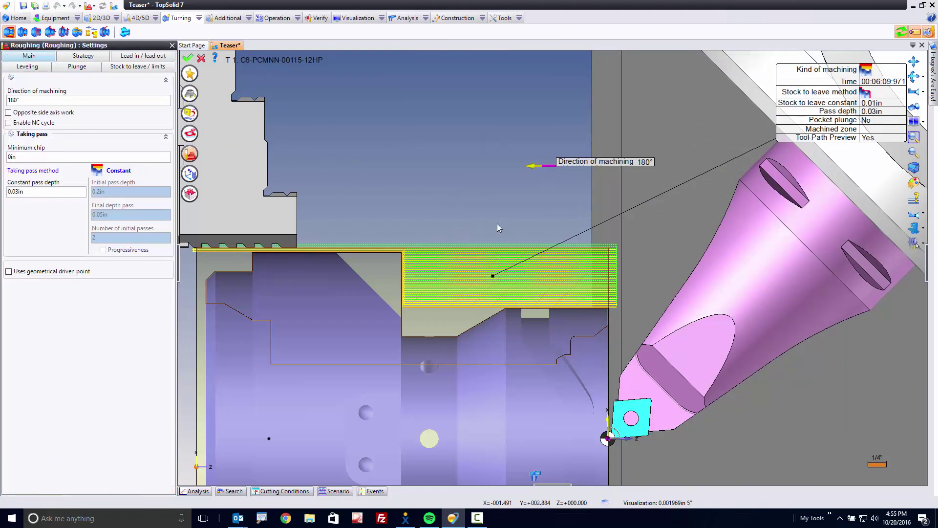
pyautogui.scroll(-2, 502, 221)
pyautogui.scroll(2, 286, 218)
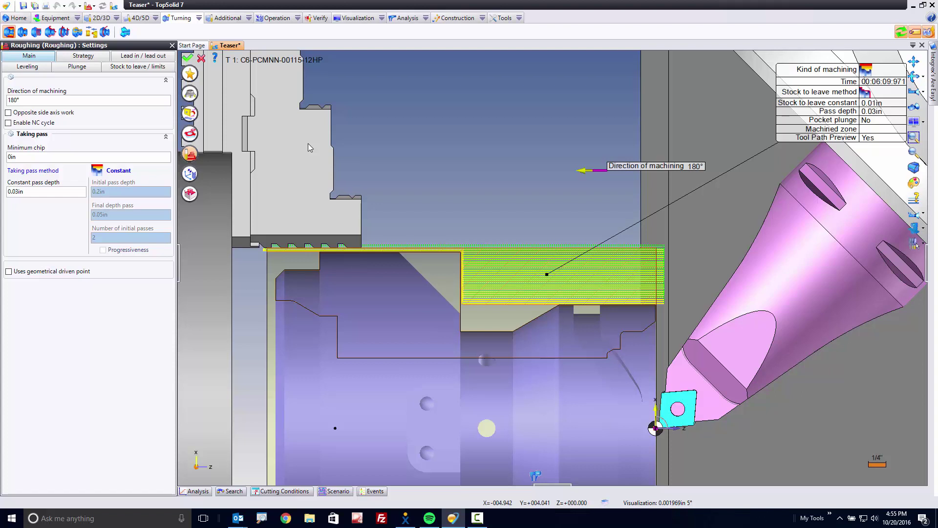
# Limit the roughing In Z, trying -3 and -3.5 before settling on -4in
pyautogui.click(133, 69)
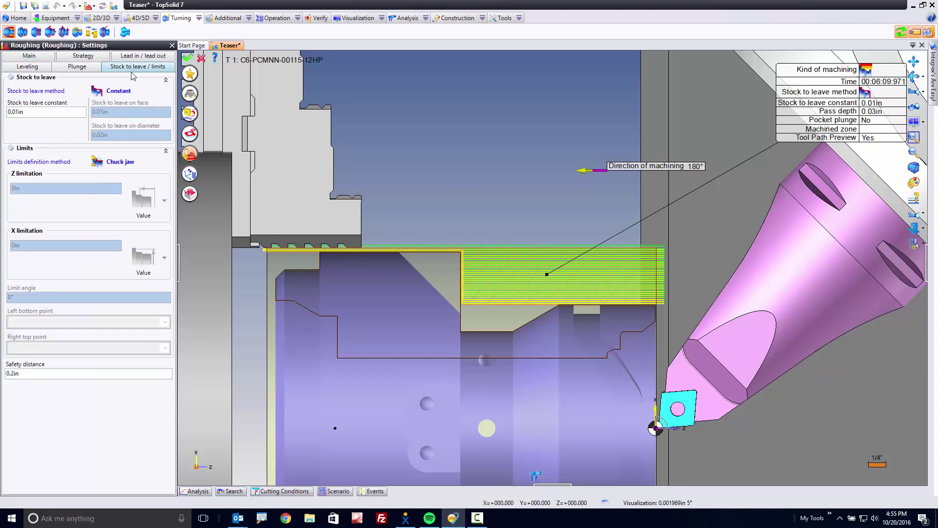
pyautogui.click(119, 161)
pyautogui.click(100, 185)
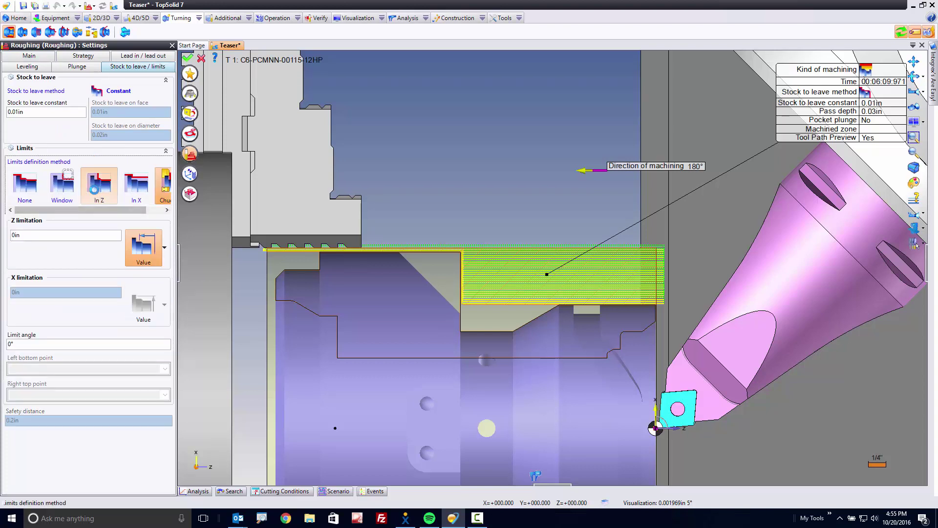
pyautogui.click(25, 237)
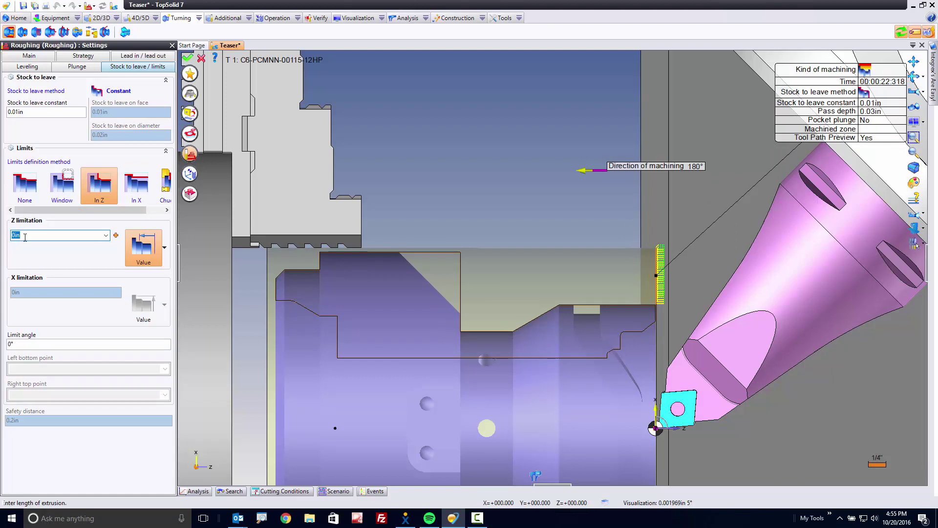
pyautogui.write('-3')
pyautogui.press('Return')
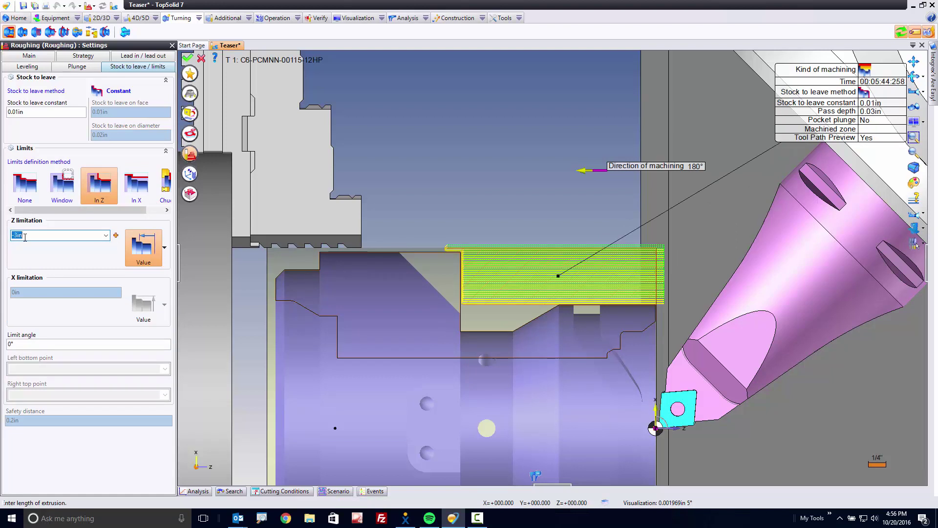
pyautogui.write('-3.5')
pyautogui.press('Return')
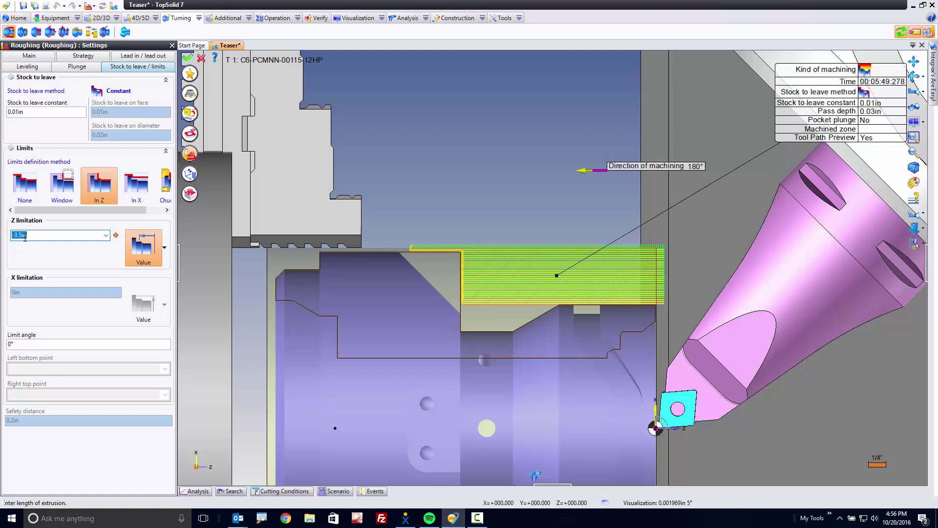
pyautogui.write('-4')
pyautogui.press('Return')
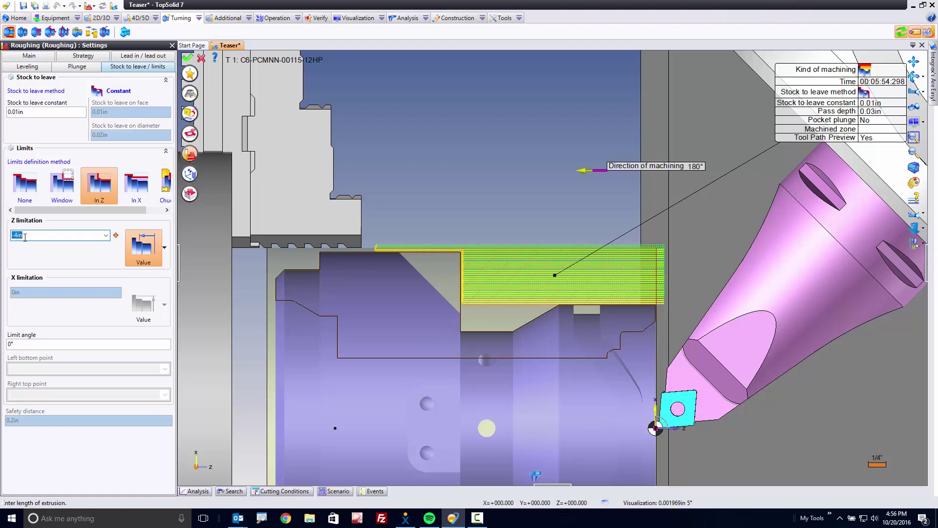
pyautogui.click(165, 259)
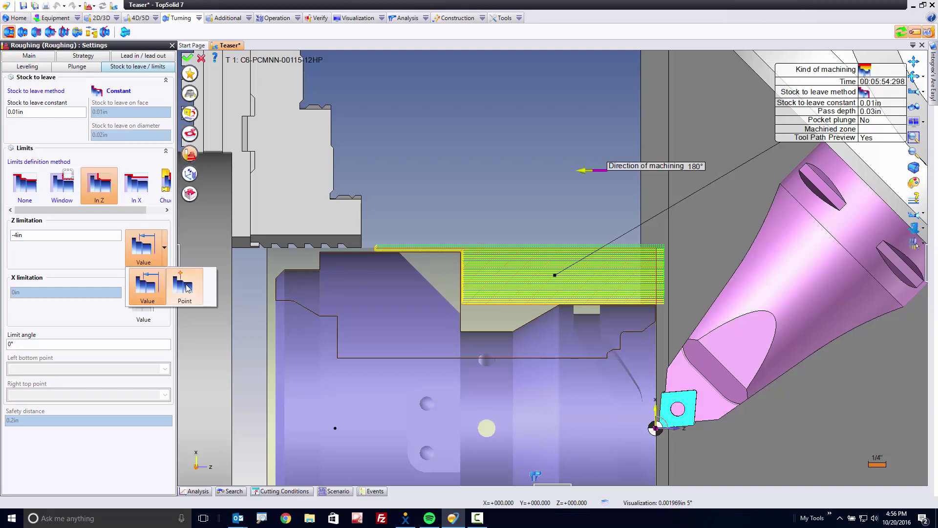
pyautogui.click(99, 251)
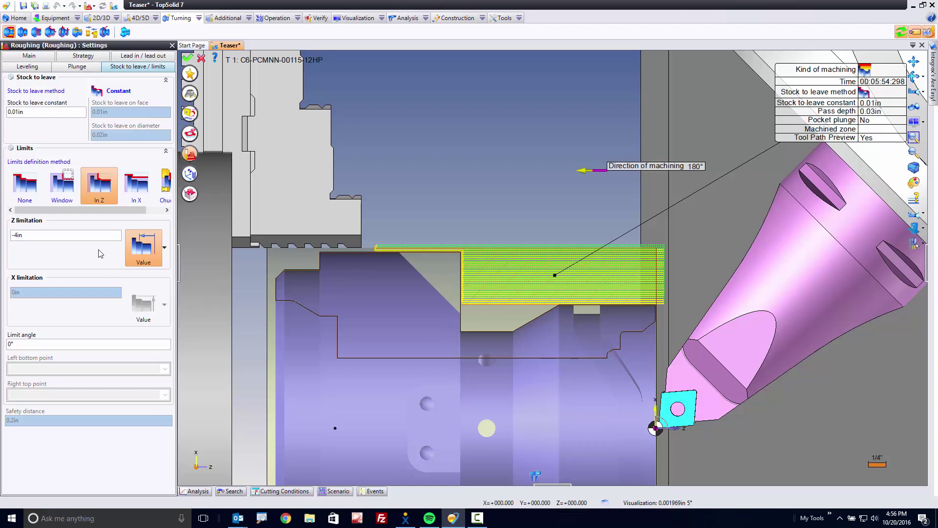
# Change the pass depth to 0.1in, validate the roughing, and start its simulation with F5
pyautogui.click(190, 154)
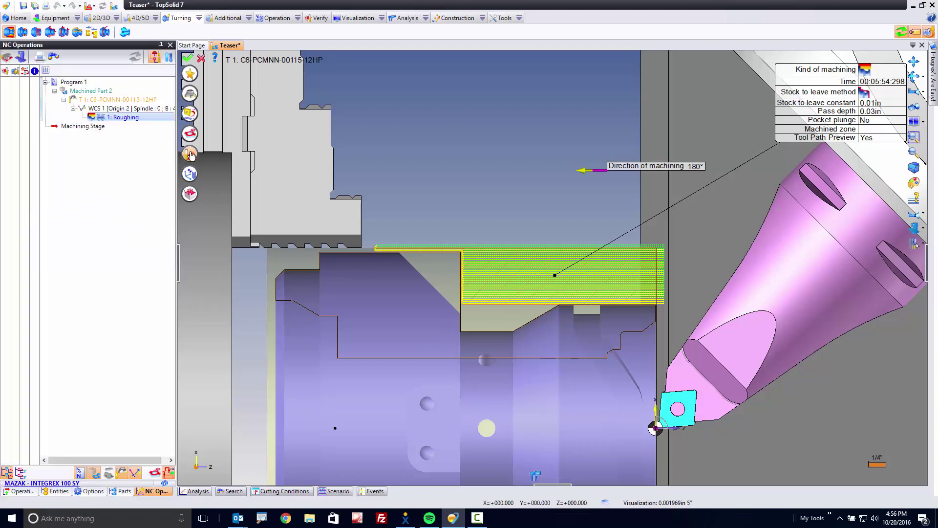
pyautogui.click(878, 112)
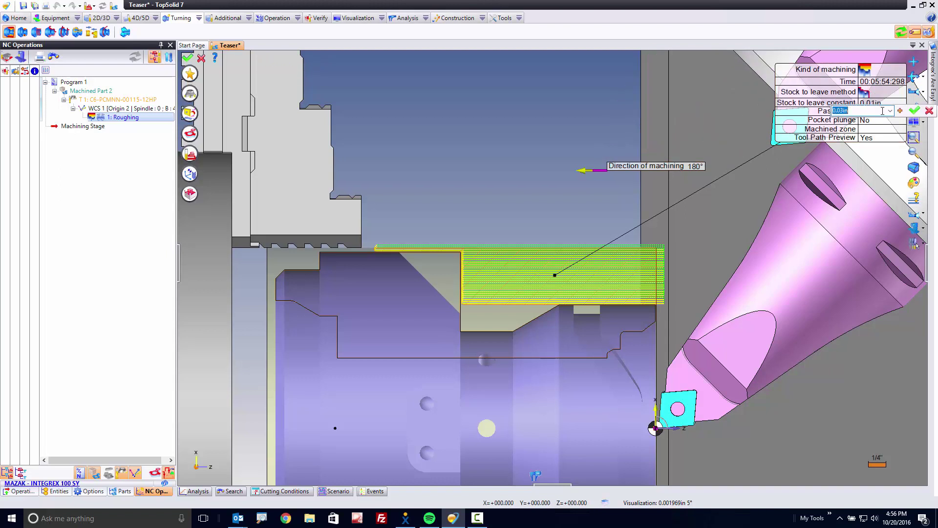
pyautogui.write('.1')
pyautogui.press('Return')
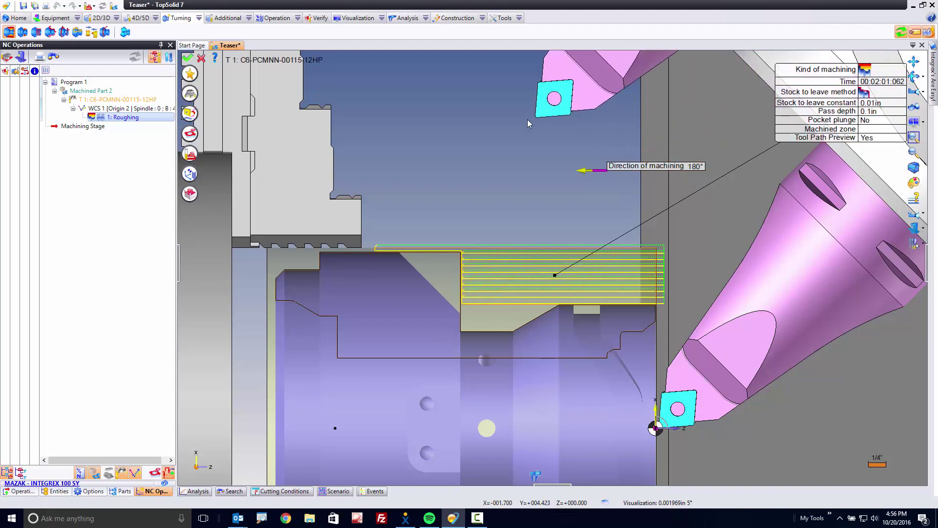
pyautogui.click(188, 58)
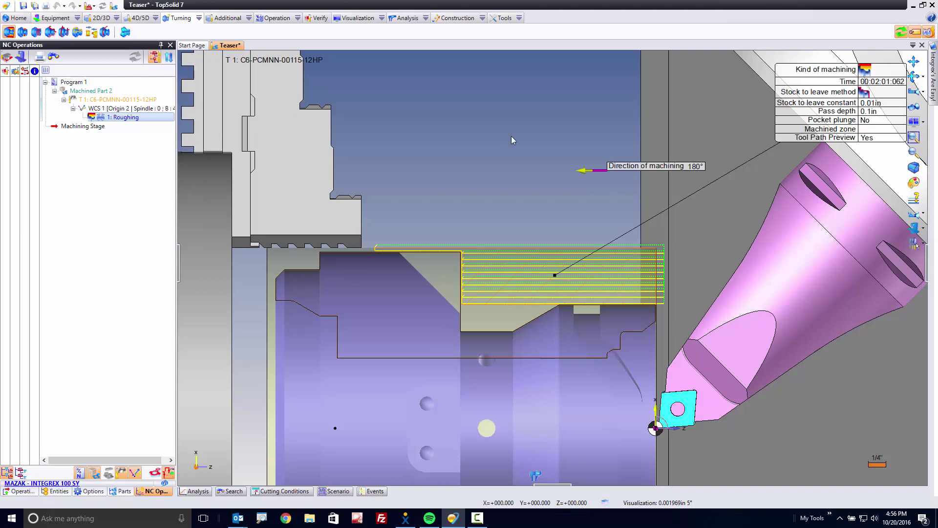
pyautogui.press('F5')
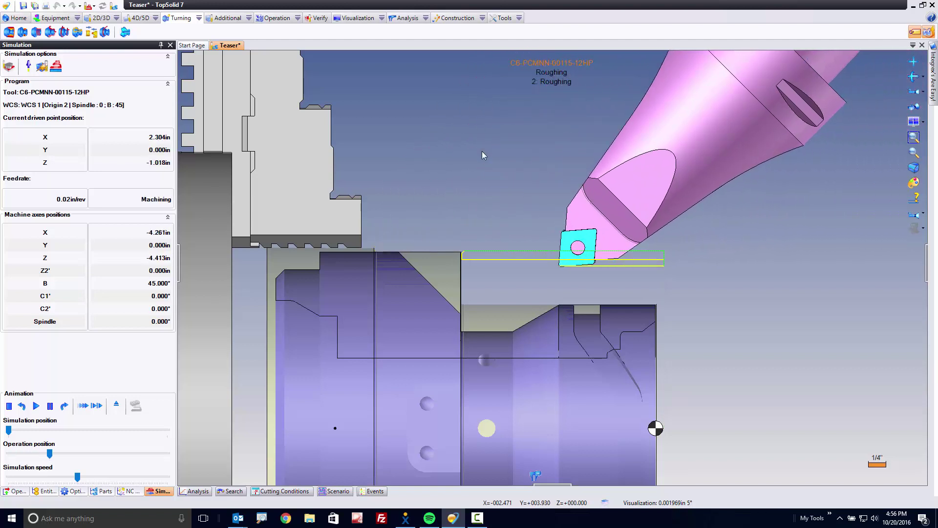
# Stop the roughing simulation and save the Teaser document with both roughing operations
pyautogui.press('Escape')
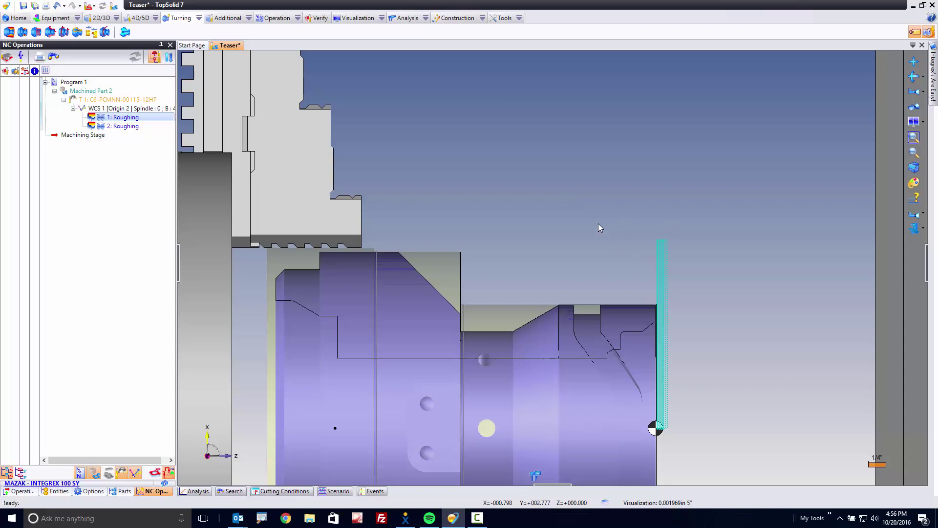
pyautogui.scroll(-4, 524, 208)
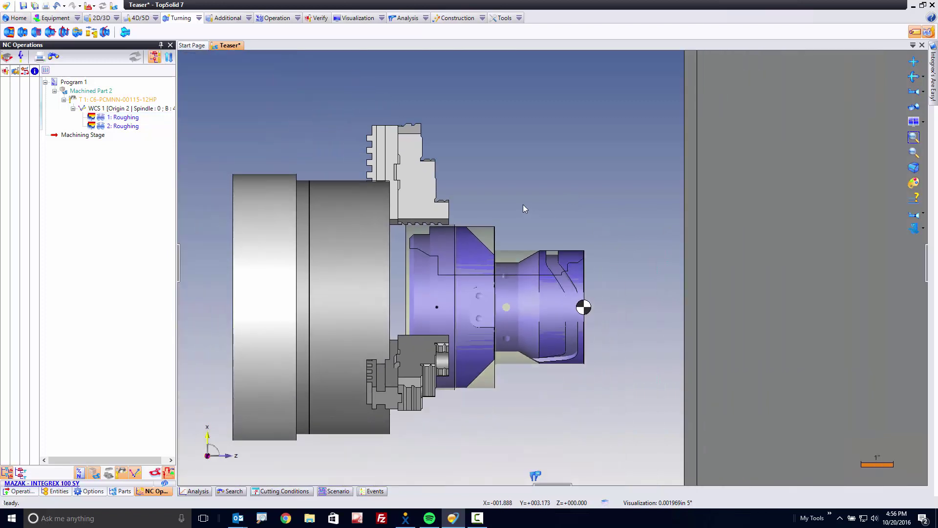
pyautogui.hotkey('ctrl', 's')
pyautogui.moveTo(543, 215); pyautogui.dragTo(555, 203, button='middle')
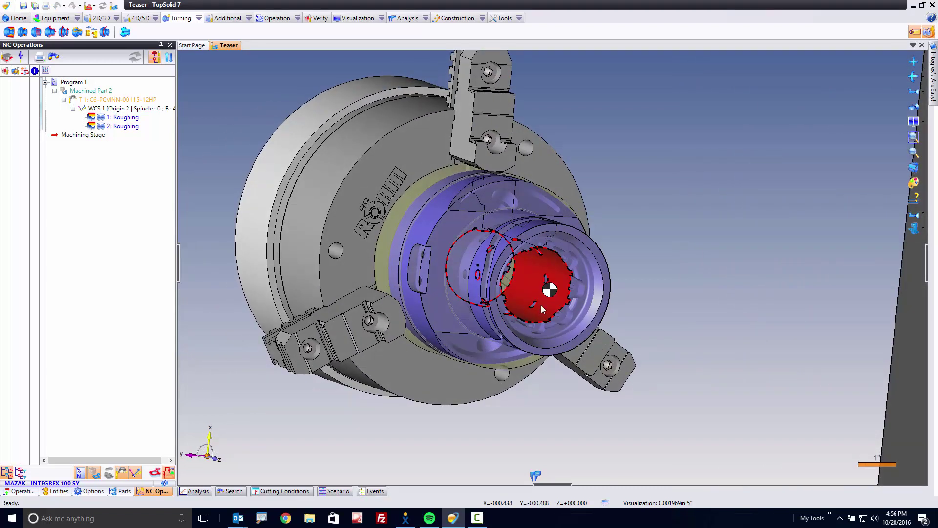
# Create a Hole Machining drilling on the front bore using tool T2, Flat Drill D1.5 L6 SD1.5
pyautogui.rightClick(541, 307)
pyautogui.moveTo(597, 126)
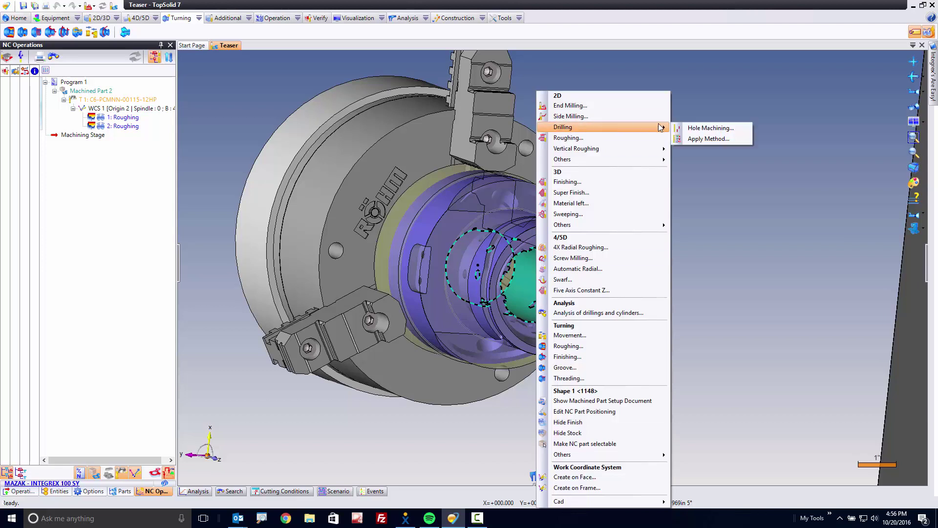
pyautogui.click(704, 127)
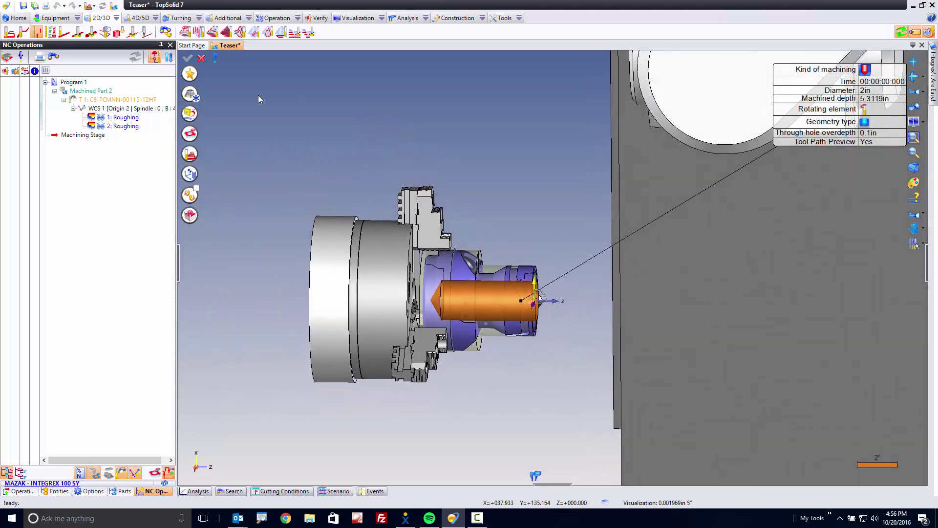
pyautogui.click(189, 97)
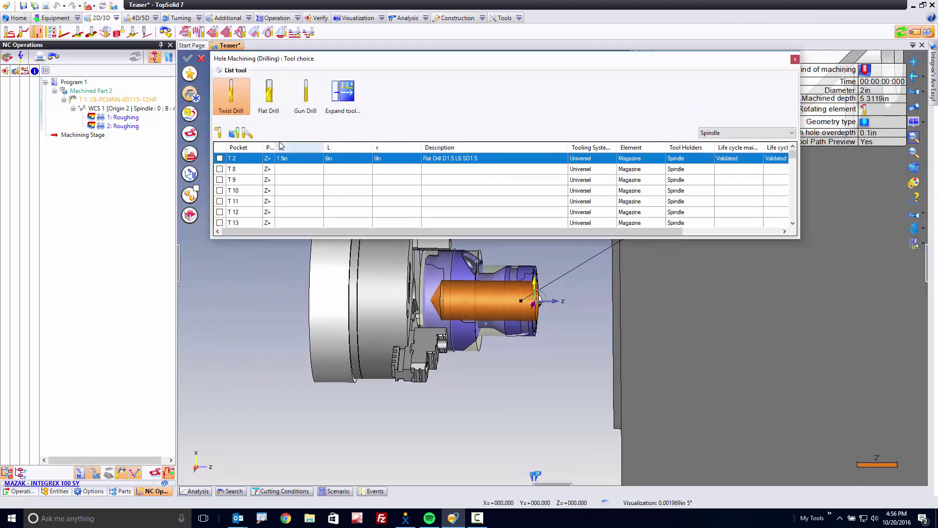
pyautogui.click(219, 158)
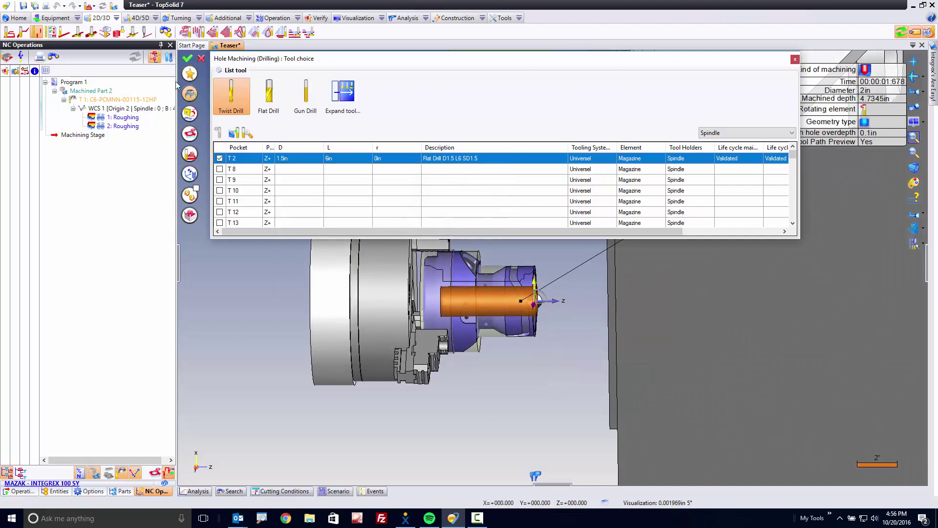
pyautogui.click(190, 94)
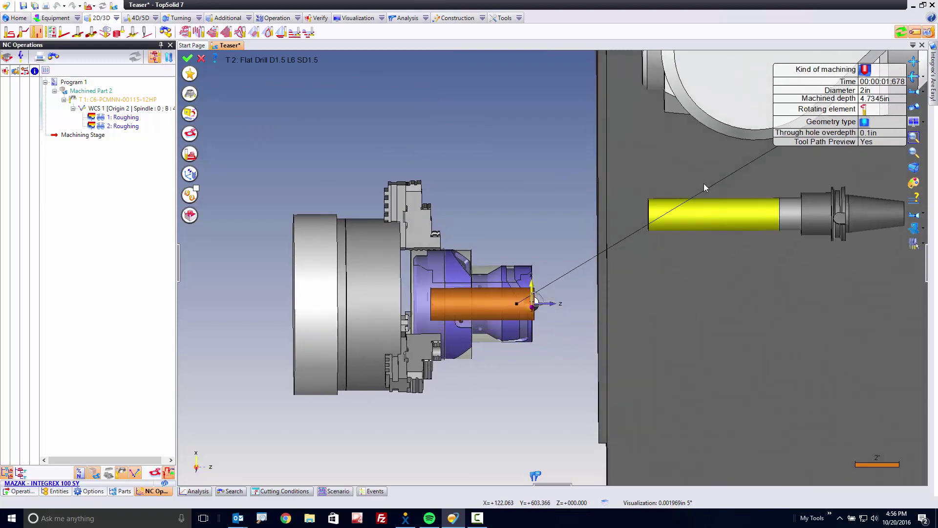
# Make the drilled hole go through the stock with the part rotating, validate, and simulate it
pyautogui.click(866, 123)
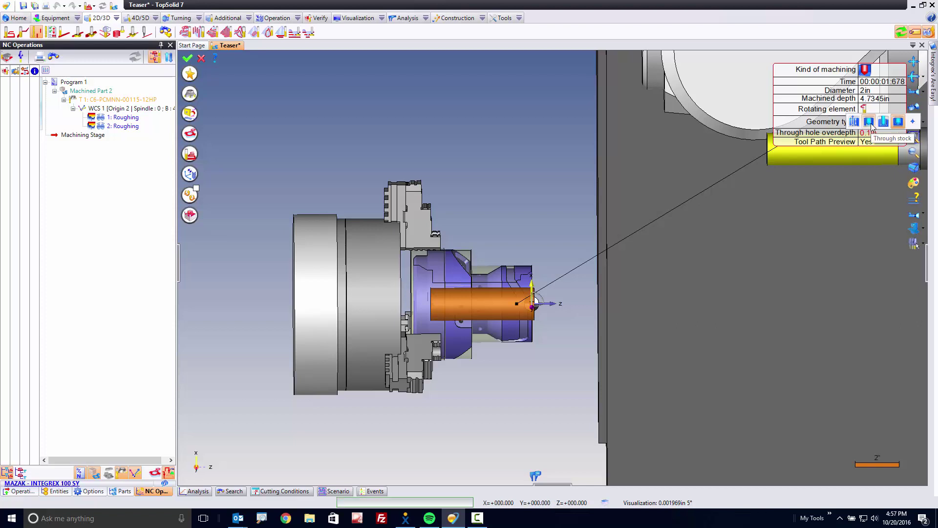
pyautogui.click(869, 122)
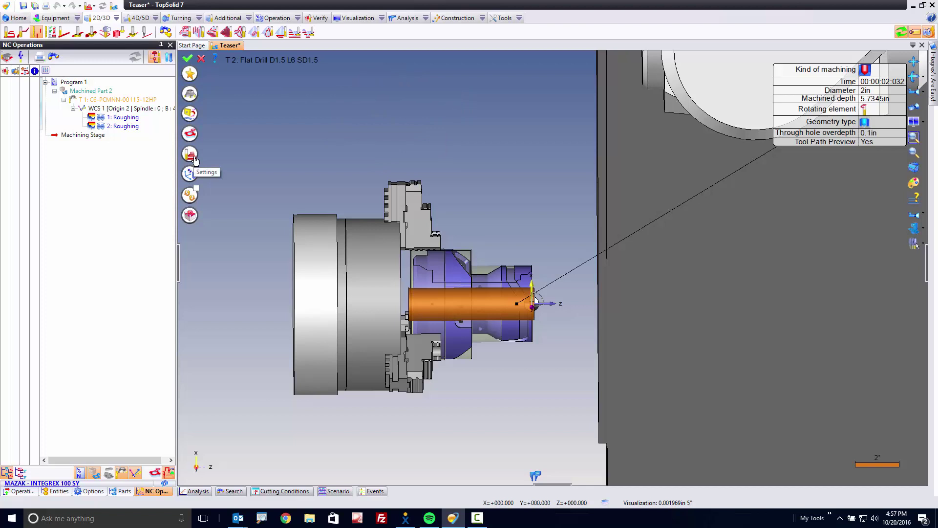
pyautogui.click(865, 109)
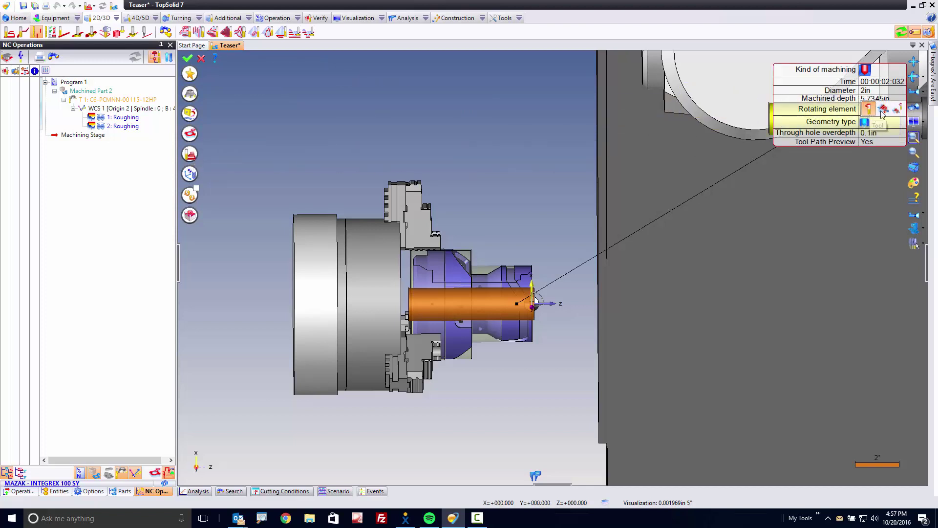
pyautogui.click(887, 111)
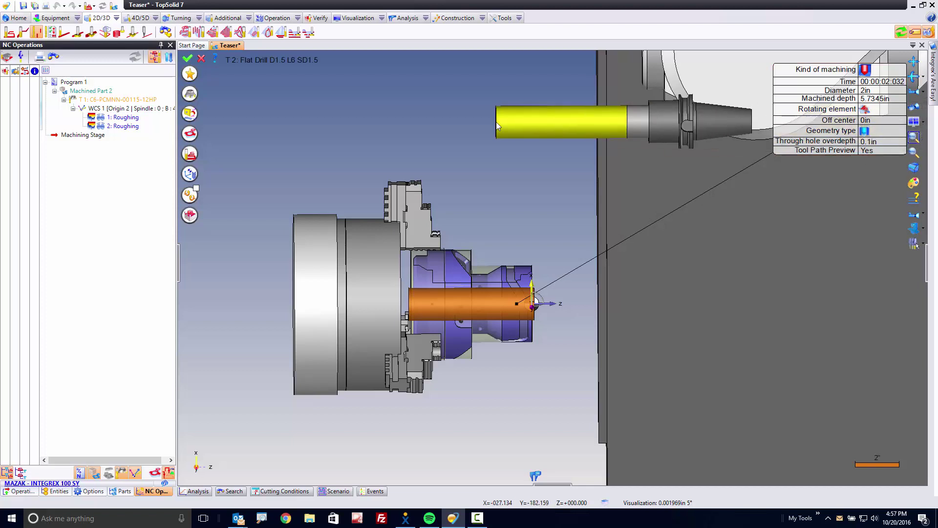
pyautogui.click(191, 113)
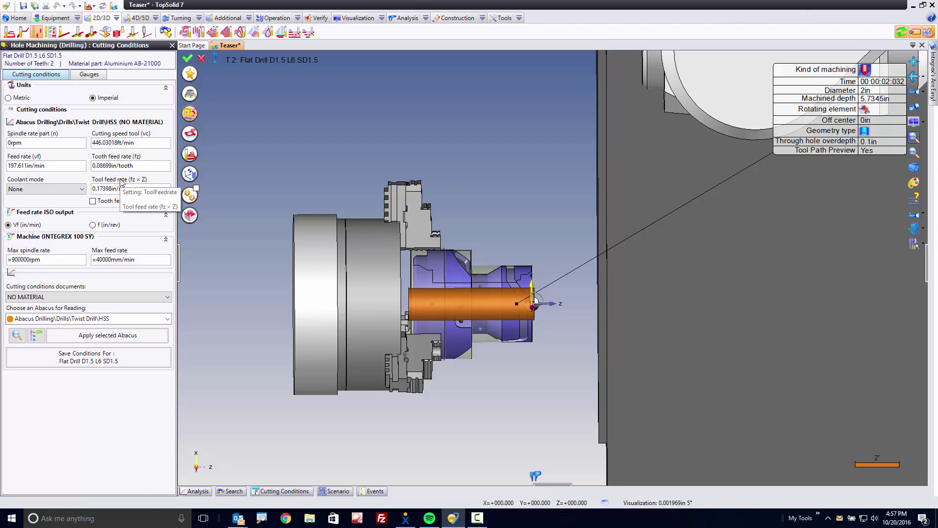
pyautogui.click(190, 156)
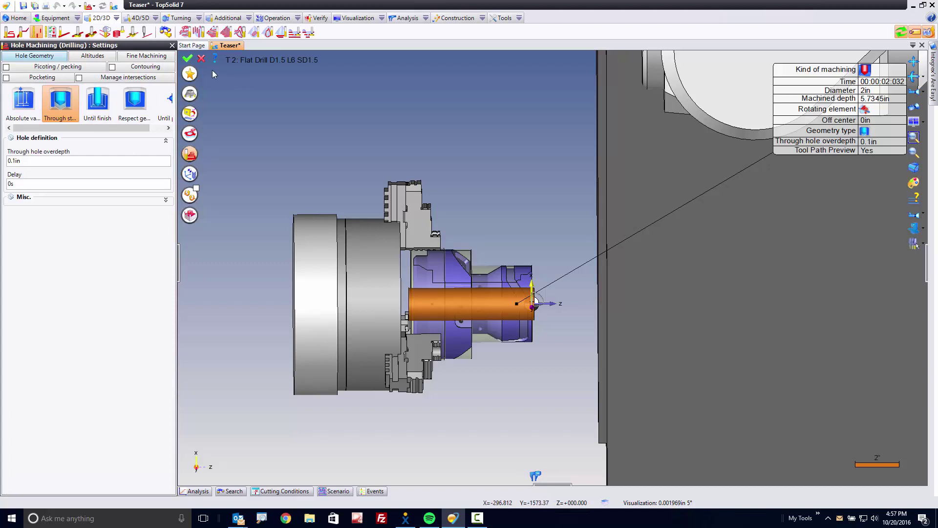
pyautogui.click(189, 59)
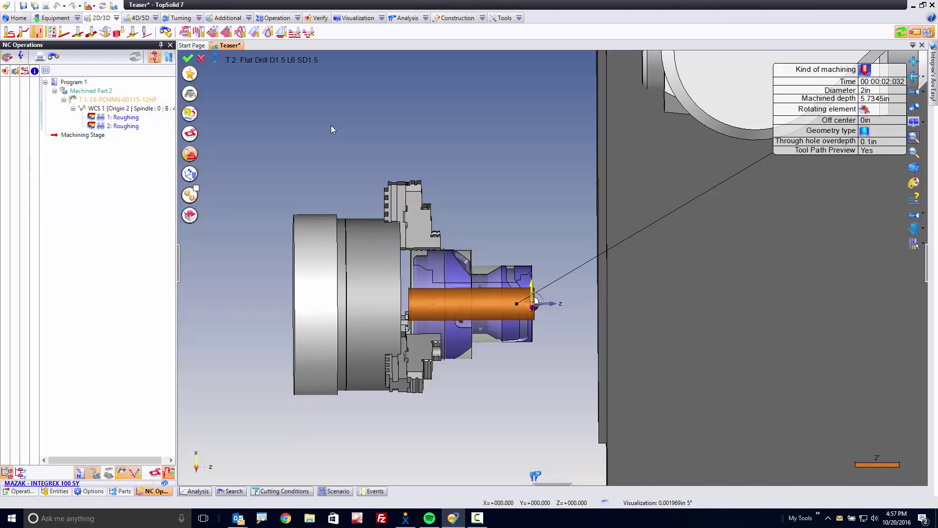
pyautogui.press('Return')
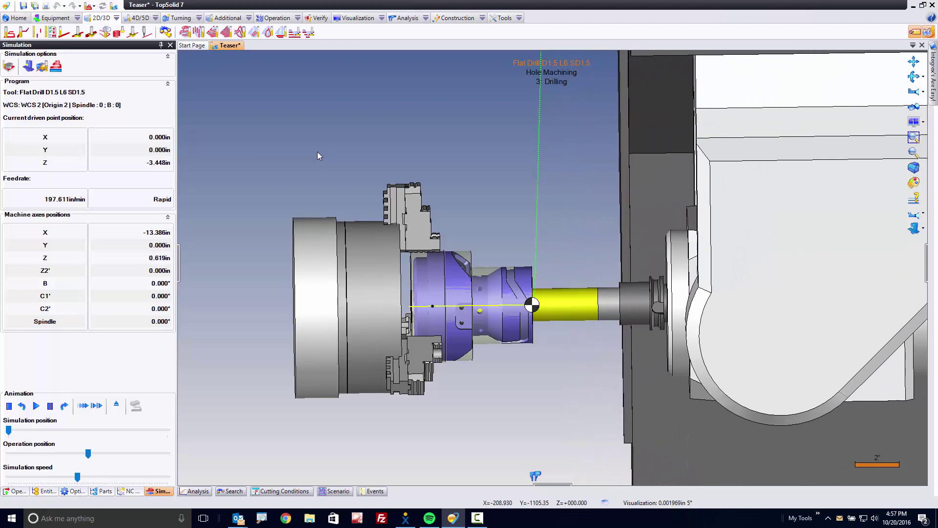
# Close the simulation and enable turning display in the Part Display settings
pyautogui.click(115, 408)
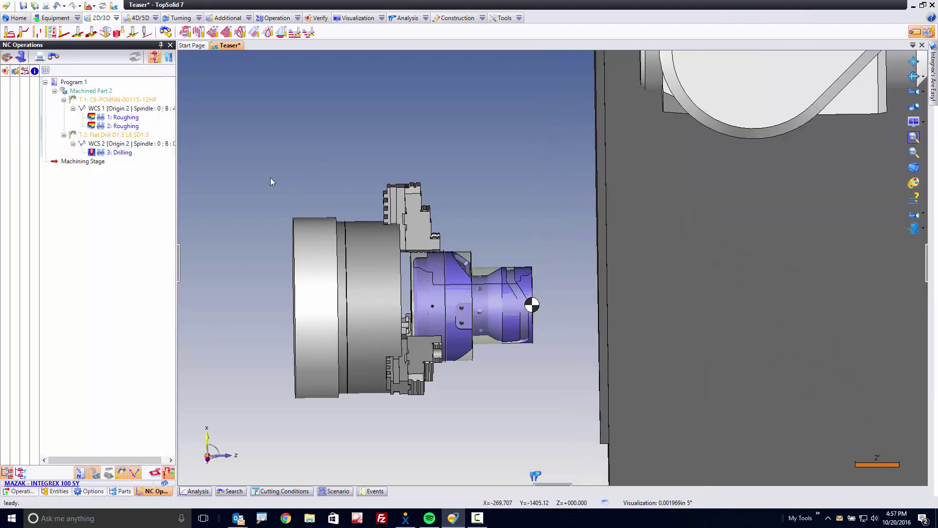
pyautogui.click(180, 19)
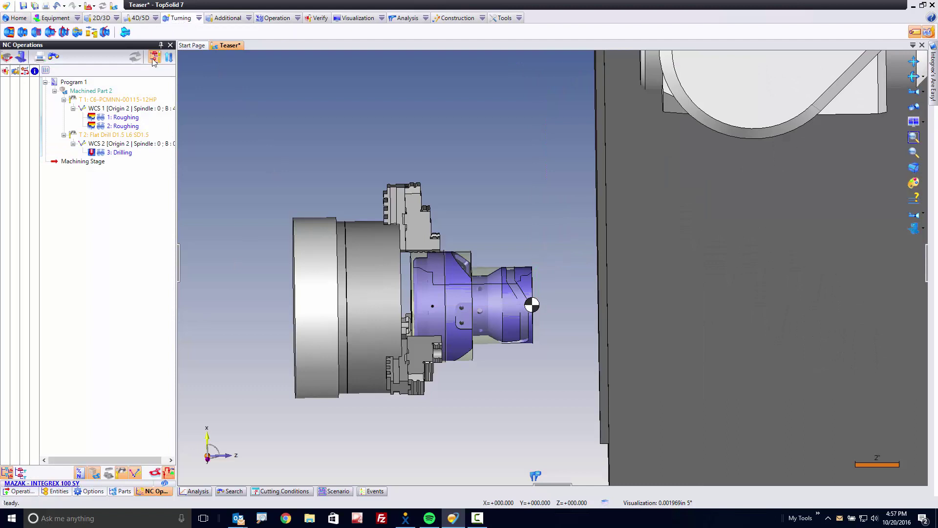
pyautogui.click(125, 35)
pyautogui.click(206, 144)
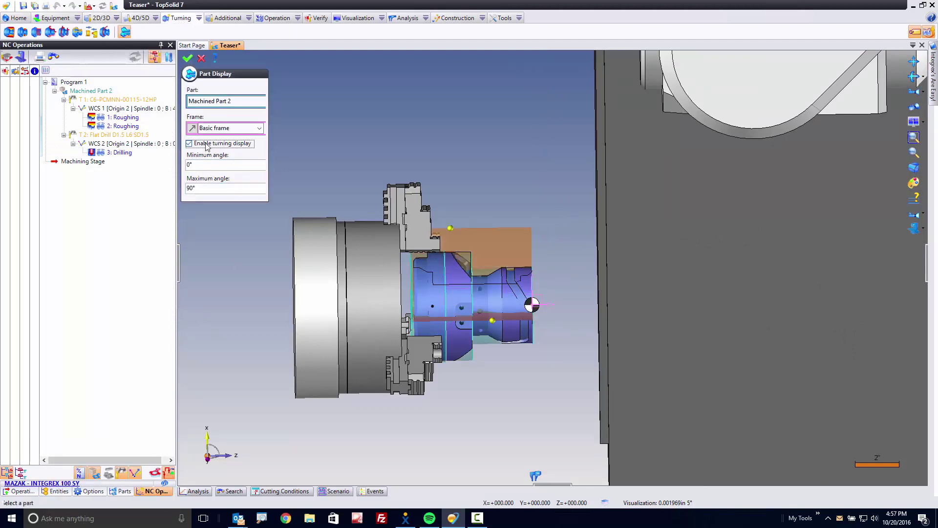
# Apply the half-section part display and zoom in on the drilled bore from a side view
pyautogui.click(187, 58)
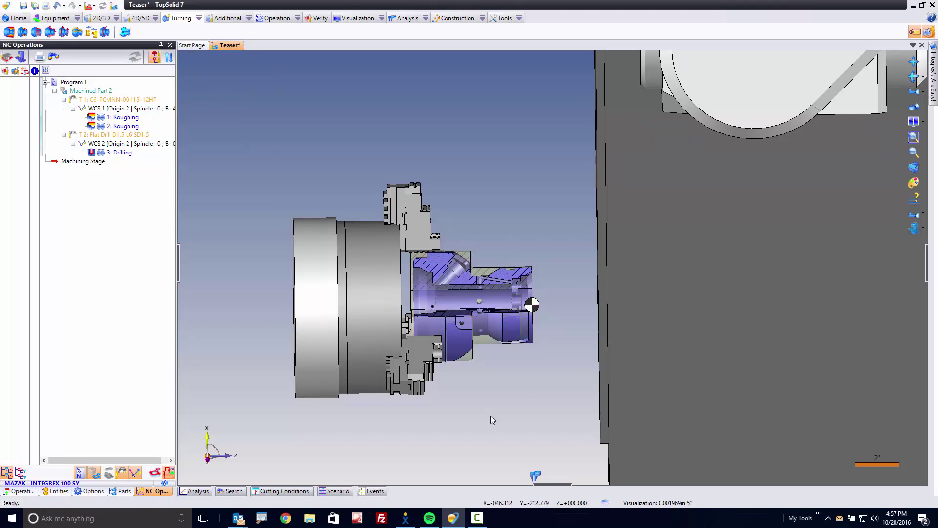
pyautogui.moveTo(491, 416); pyautogui.dragTo(425, 426, button='middle')
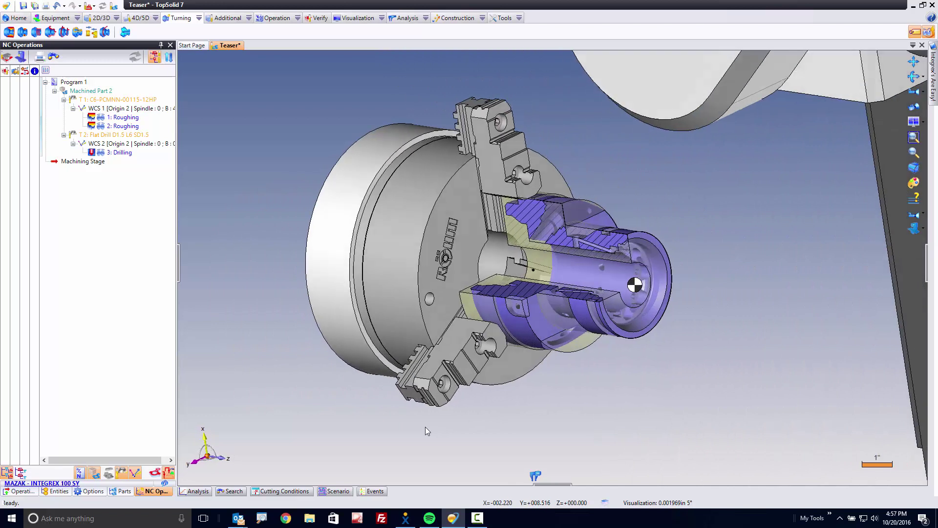
pyautogui.click(915, 216)
pyautogui.scroll(5, 619, 247)
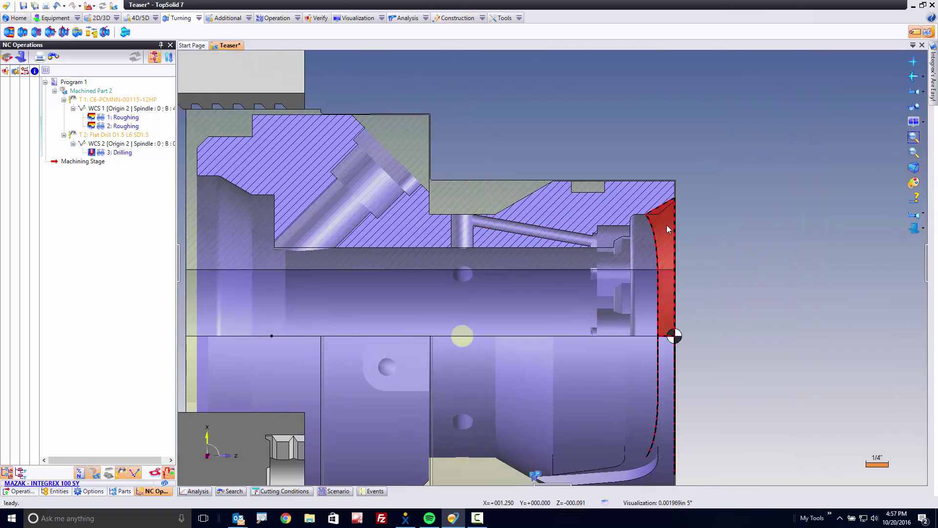
# Create a turning roughing on the bore with tool T3 C3-DCLNL22040-09-Ext Lg80 CNMG 09 03 04, keeping cutting conditions
pyautogui.click(346, 292)
pyautogui.rightClick(566, 106)
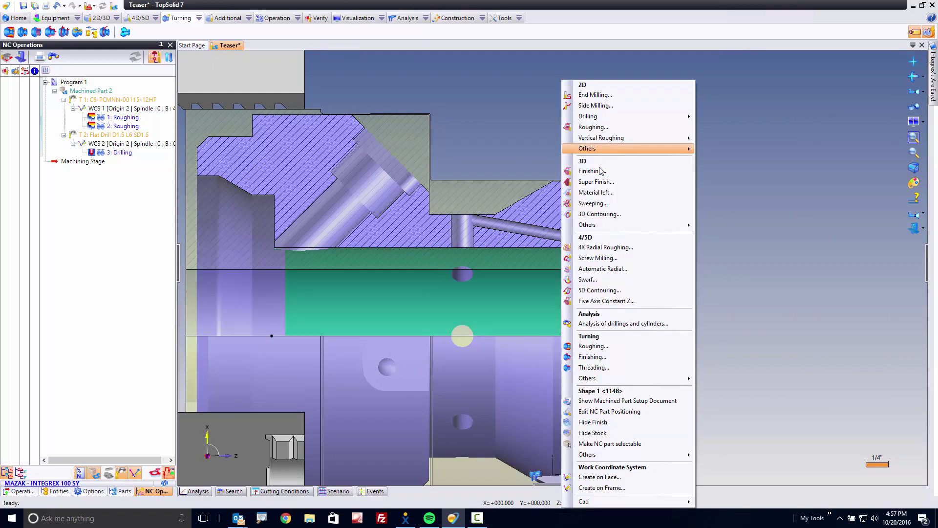
pyautogui.click(627, 346)
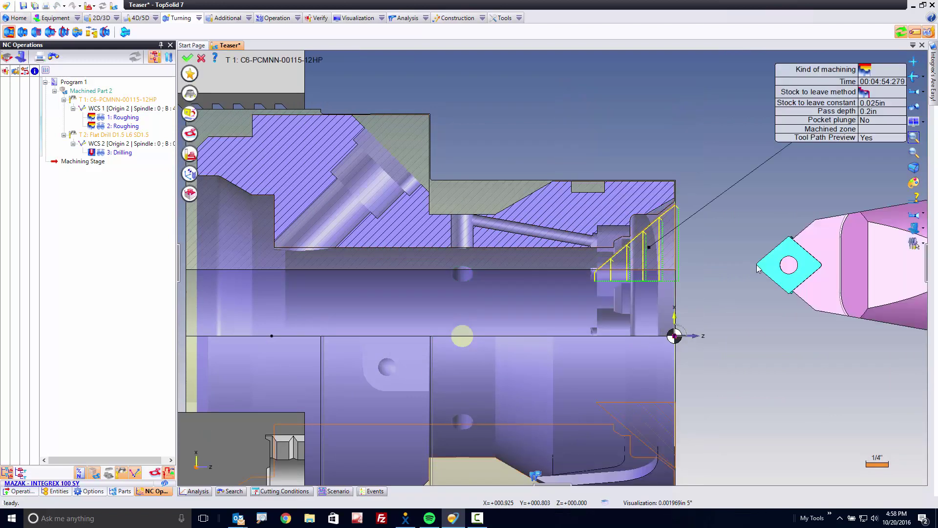
pyautogui.click(190, 93)
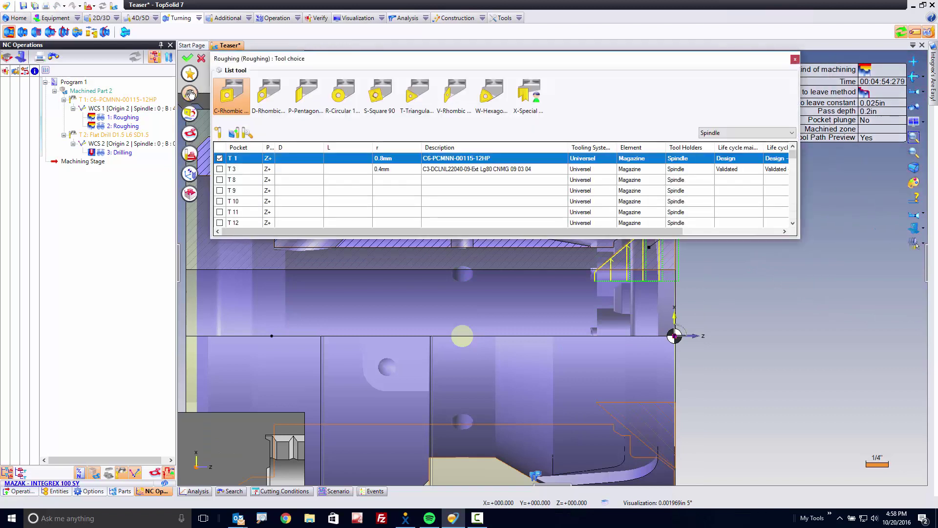
pyautogui.click(220, 170)
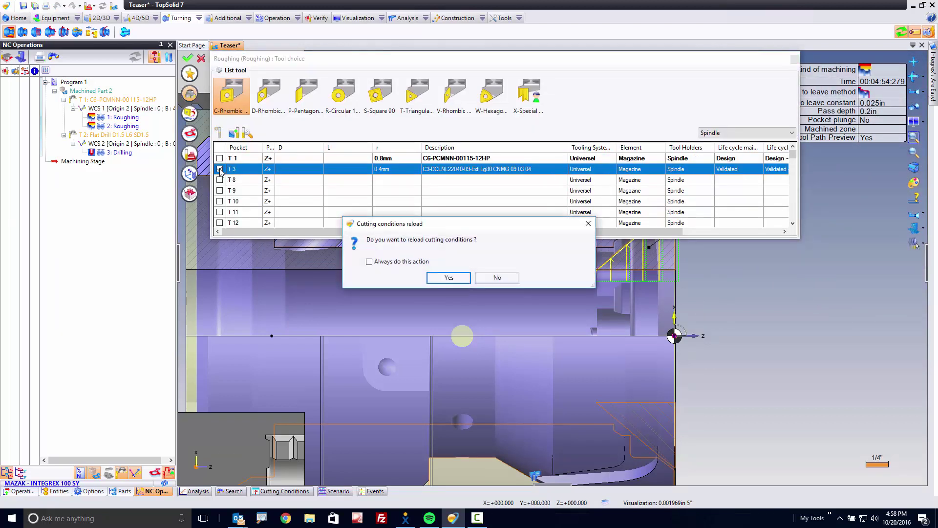
pyautogui.click(497, 277)
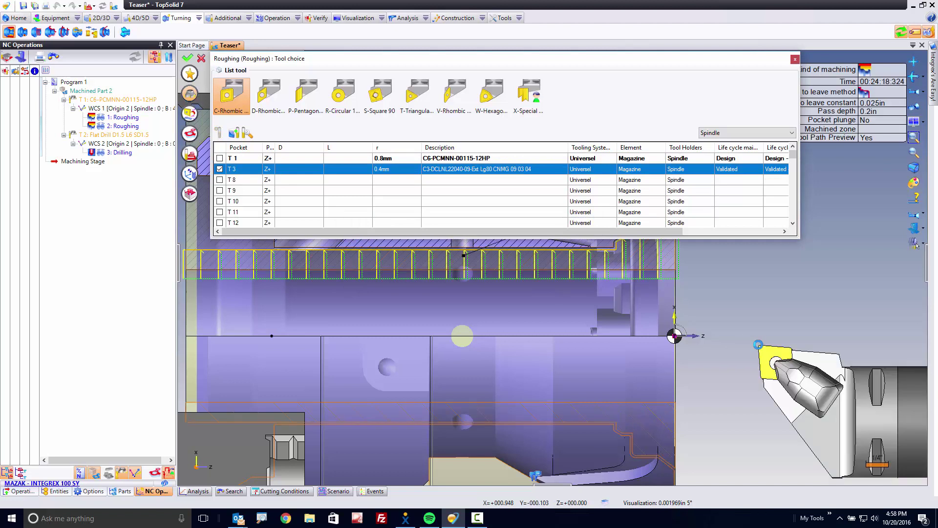
pyautogui.click(190, 93)
pyautogui.scroll(-5, 446, 229)
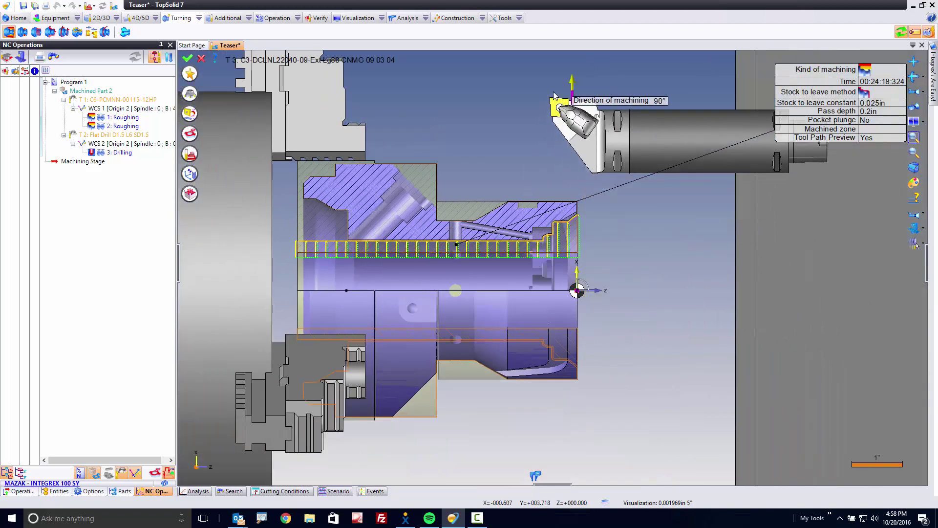
# Set the bore roughing's direction of machining to 180°
pyautogui.moveTo(571, 78); pyautogui.dragTo(349, 241)
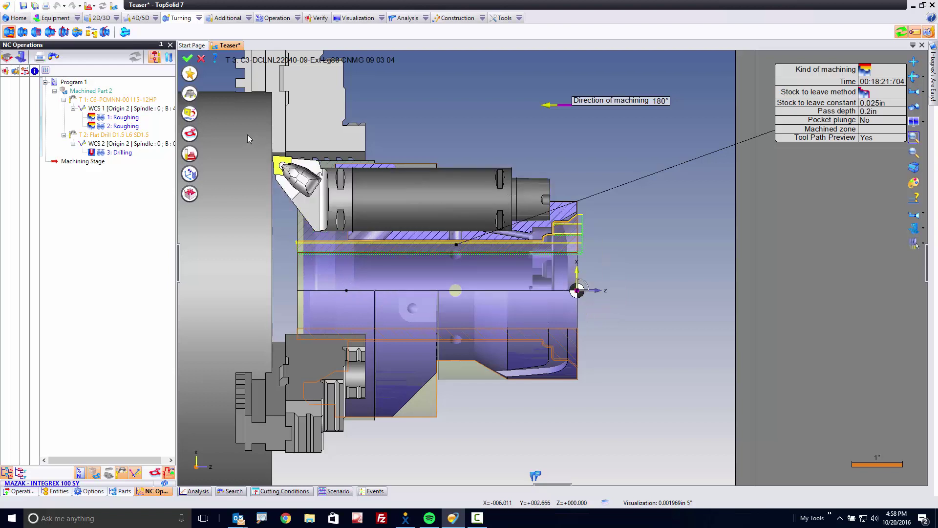
pyautogui.click(189, 154)
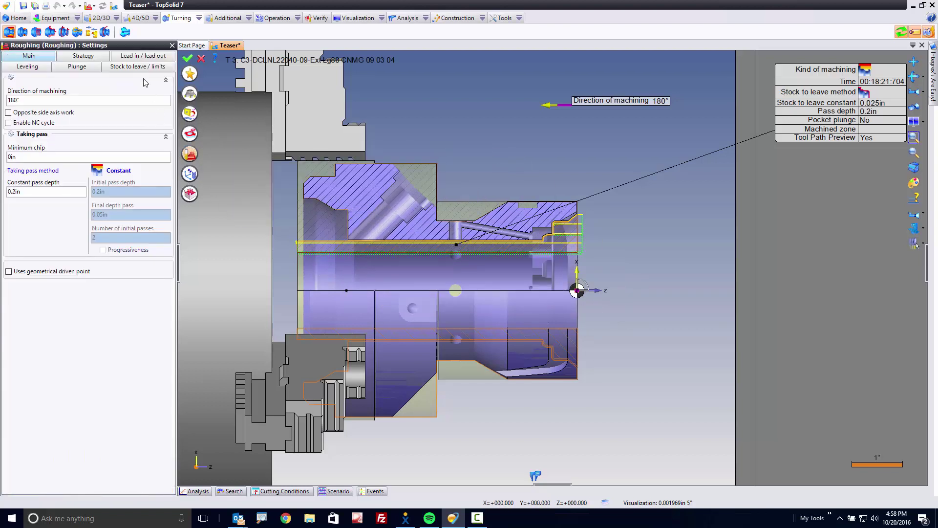
# Limit the roughing in Z by a point, picking a bore edge
pyautogui.click(131, 67)
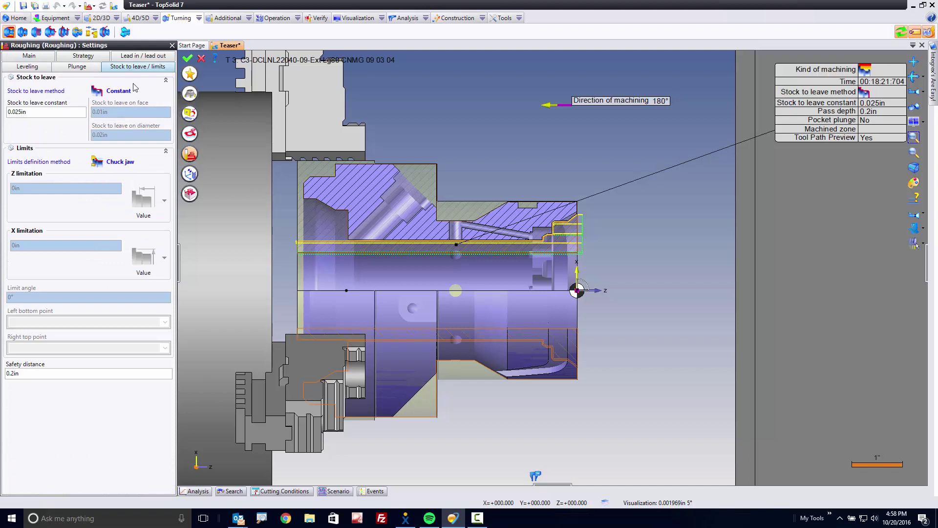
pyautogui.click(116, 165)
pyautogui.click(99, 185)
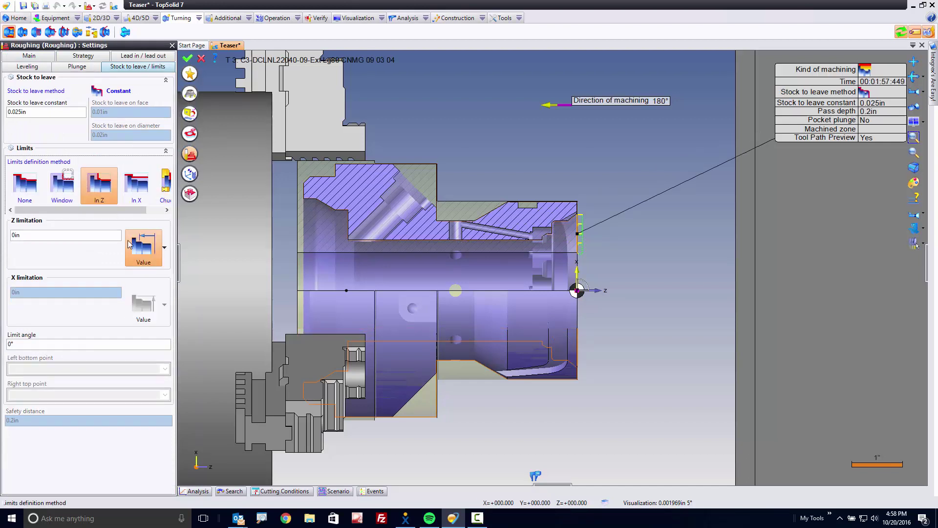
pyautogui.click(165, 248)
pyautogui.click(184, 286)
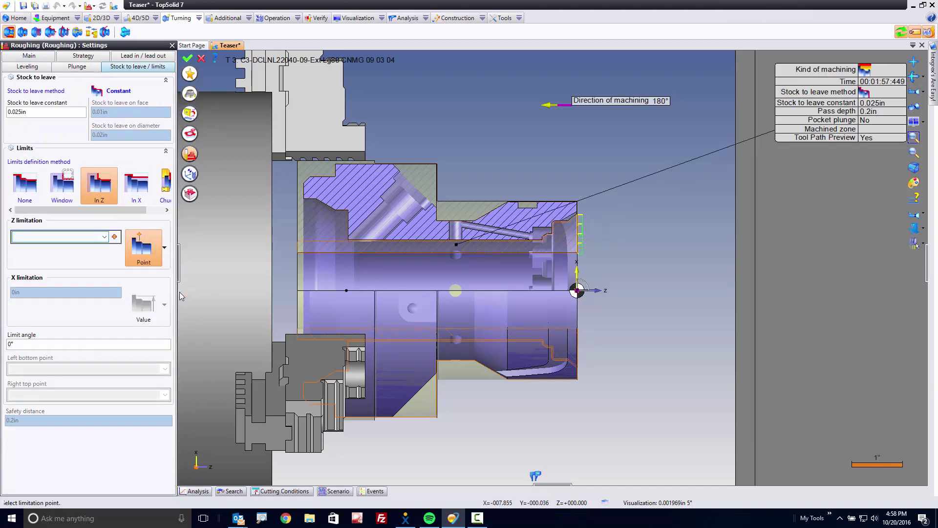
pyautogui.scroll(3, 328, 283)
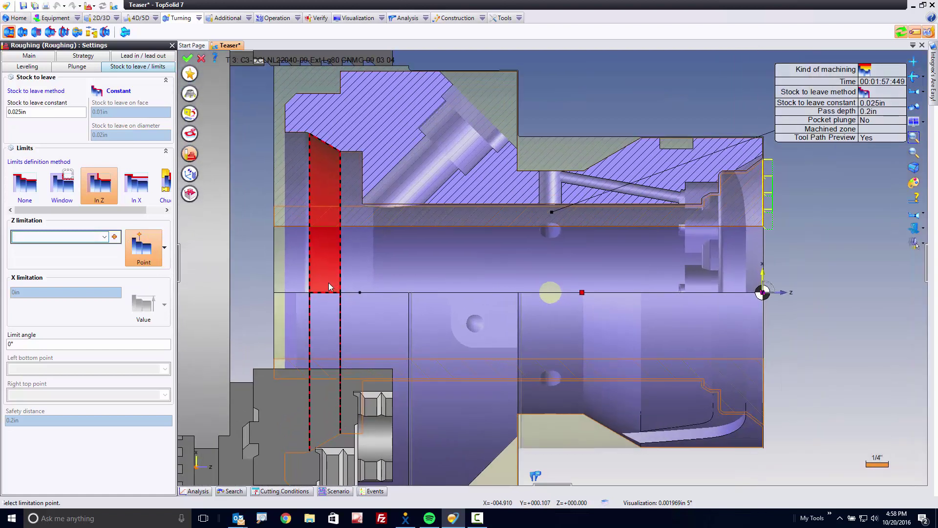
pyautogui.click(363, 190)
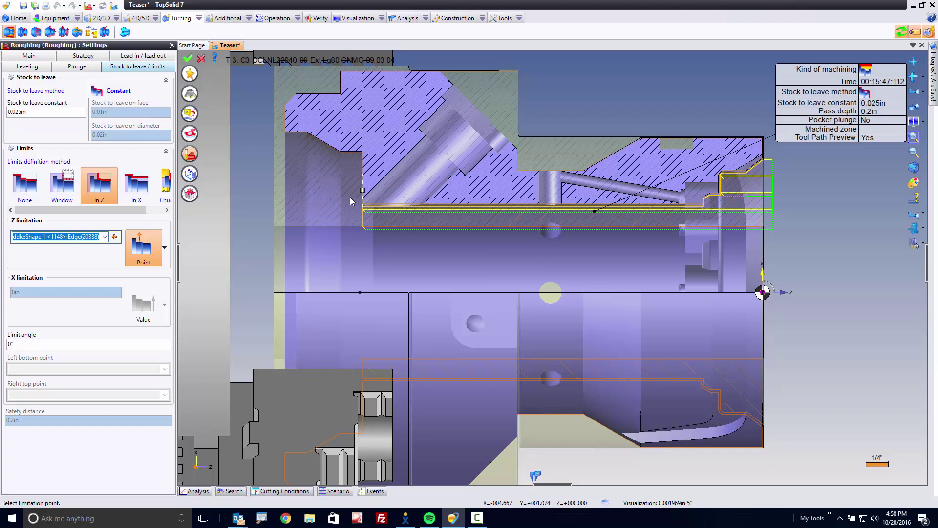
# Define the Z limit as an offset point 0.03 in along −Z from a bore vertex
pyautogui.click(117, 241)
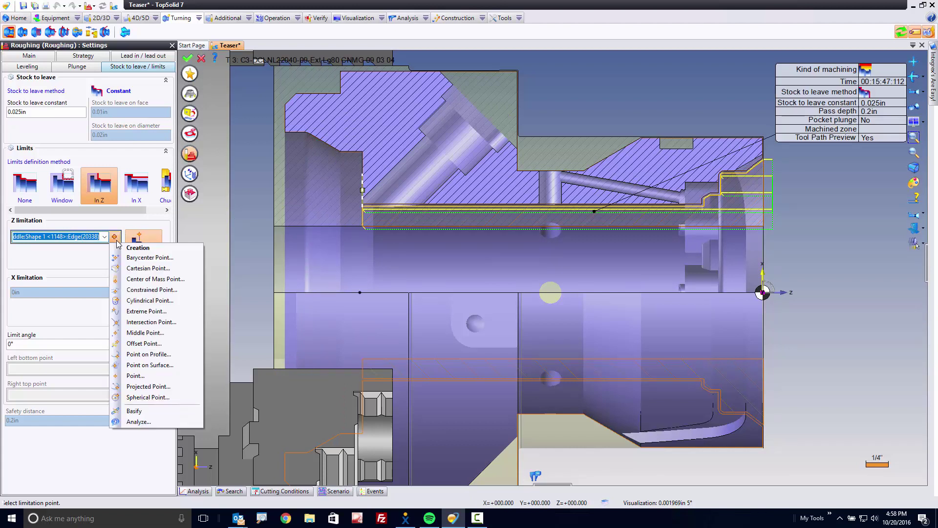
pyautogui.click(145, 343)
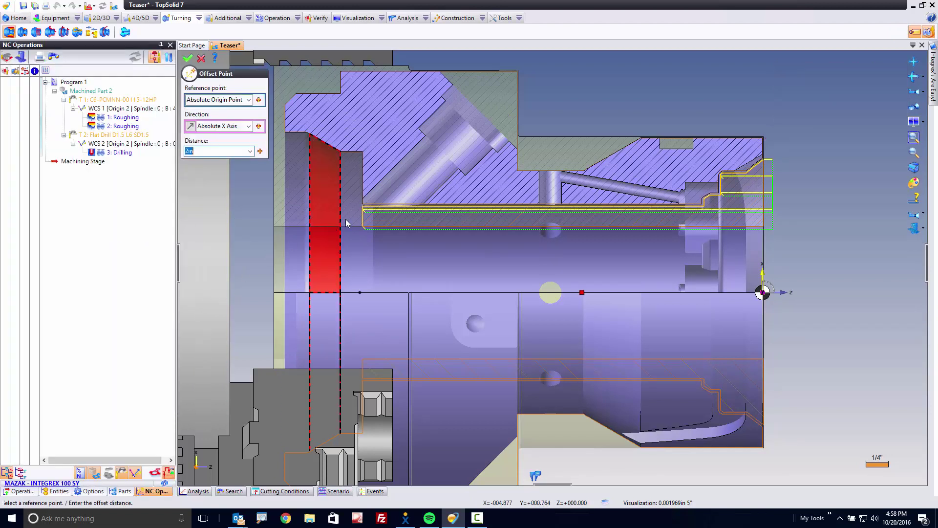
pyautogui.click(363, 206)
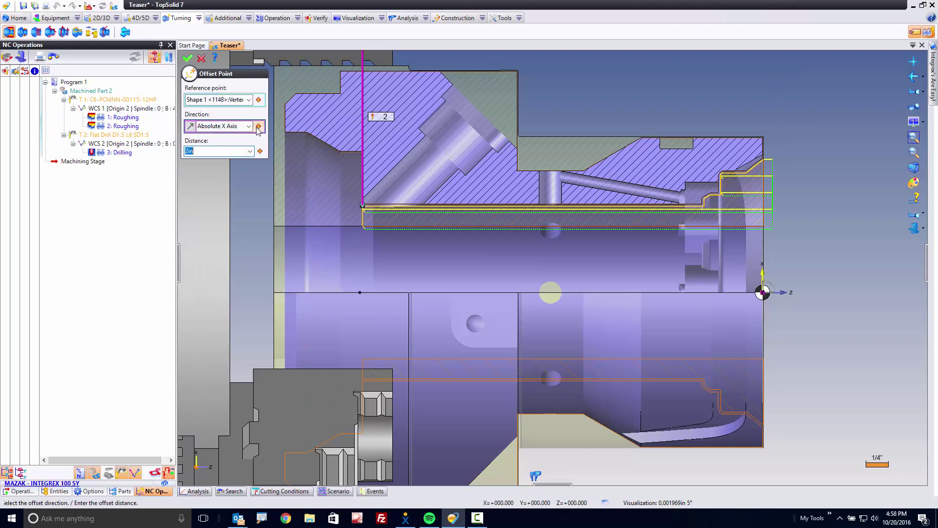
pyautogui.click(248, 126)
pyautogui.click(240, 151)
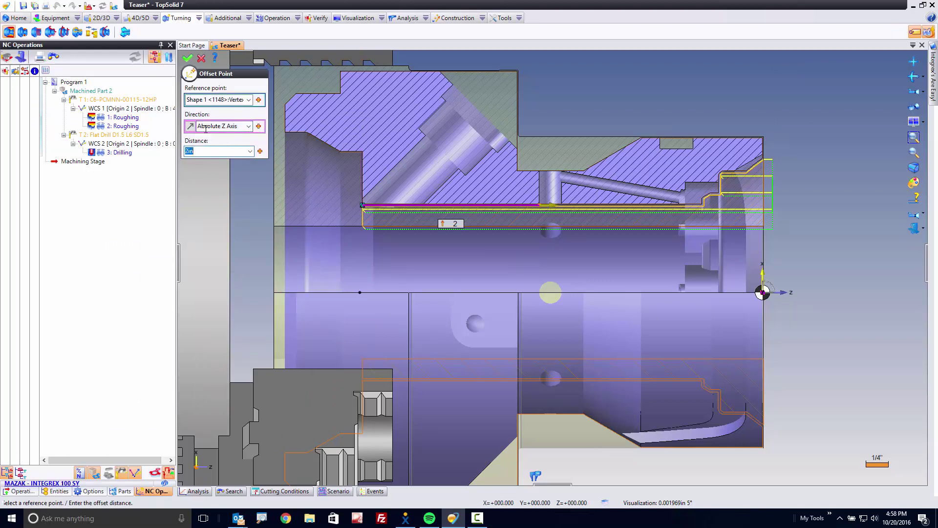
pyautogui.click(190, 126)
pyautogui.click(205, 151)
pyautogui.write('.0')
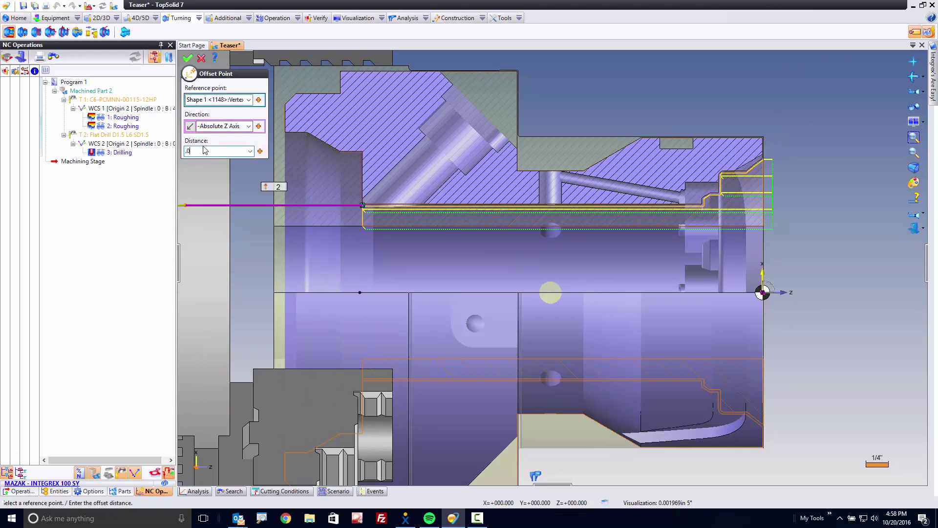
pyautogui.write('3')
pyautogui.press('Return')
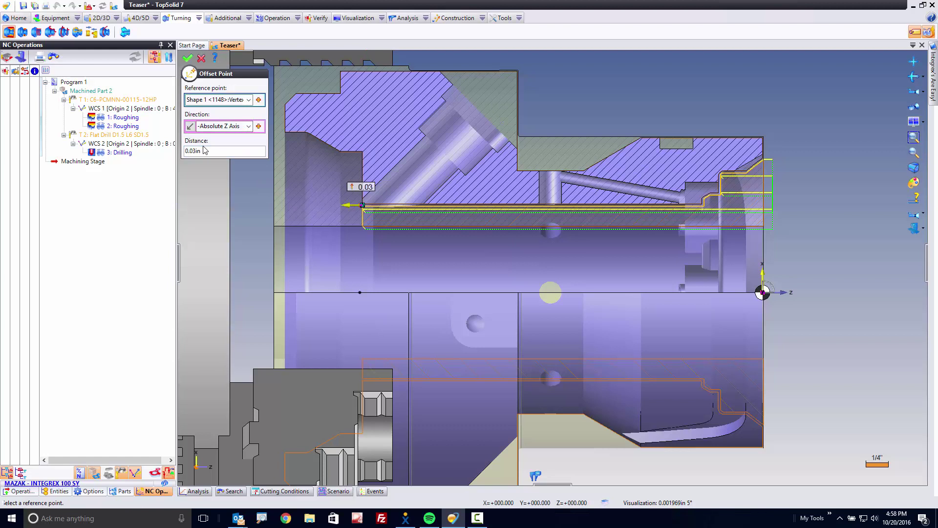
pyautogui.click(188, 59)
# Change the tool display so the roughing preview shows the full T3 tool body
pyautogui.scroll(4, 346, 202)
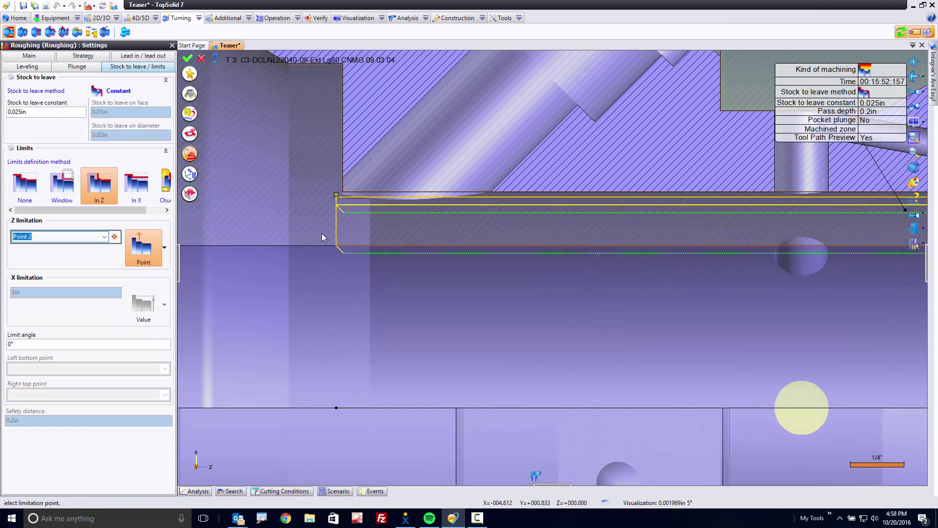
pyautogui.scroll(-4, 322, 238)
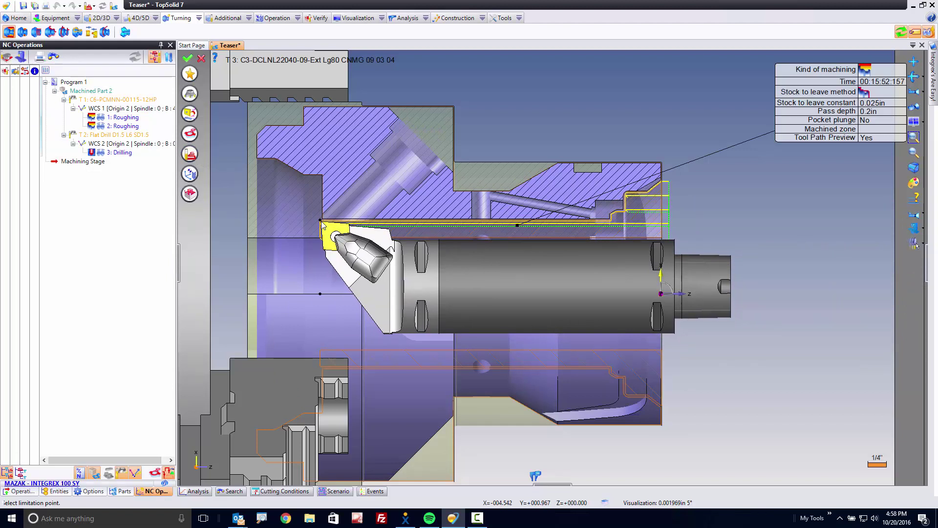
pyautogui.scroll(-8, 322, 225)
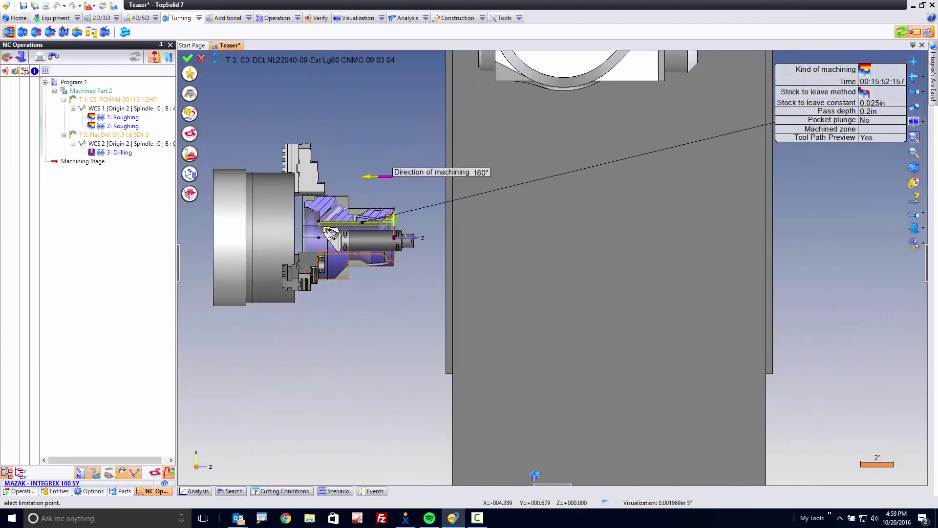
pyautogui.click(912, 245)
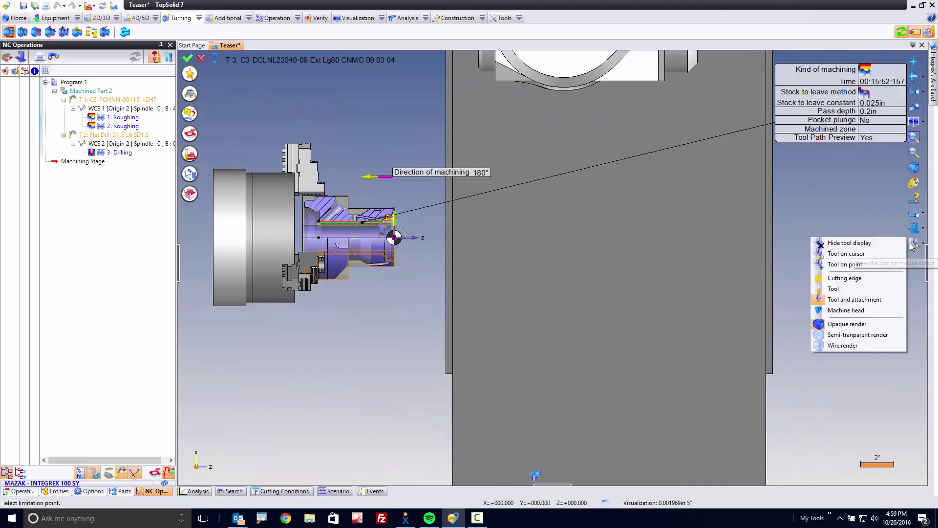
pyautogui.click(840, 314)
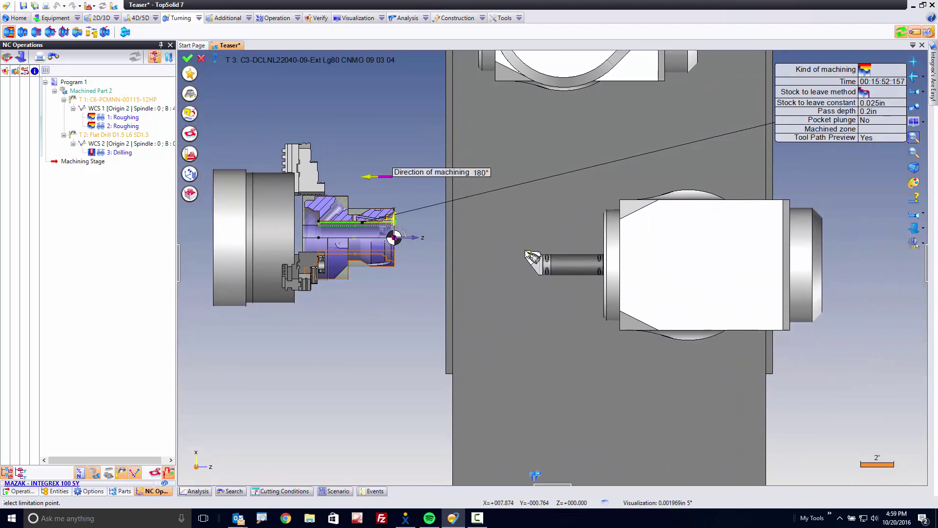
pyautogui.scroll(3, 331, 229)
pyautogui.scroll(5, 329, 225)
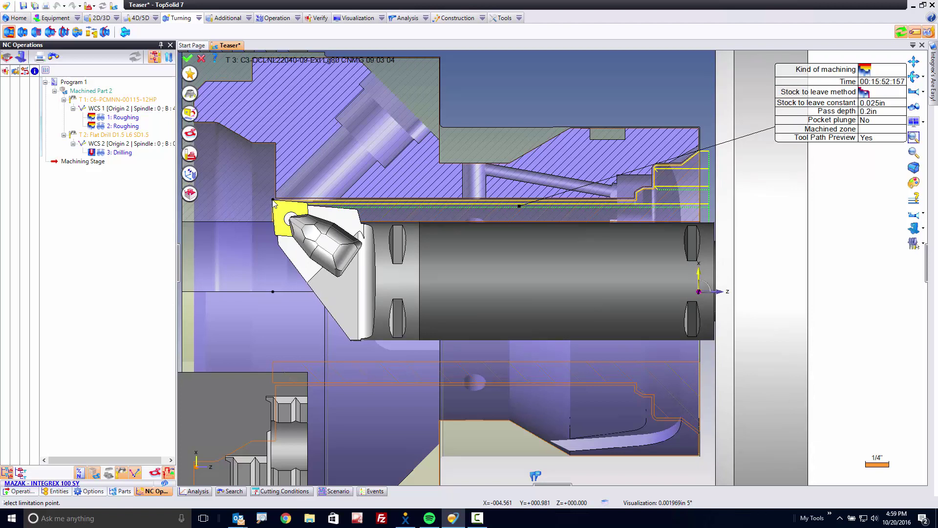
pyautogui.scroll(-5, 274, 202)
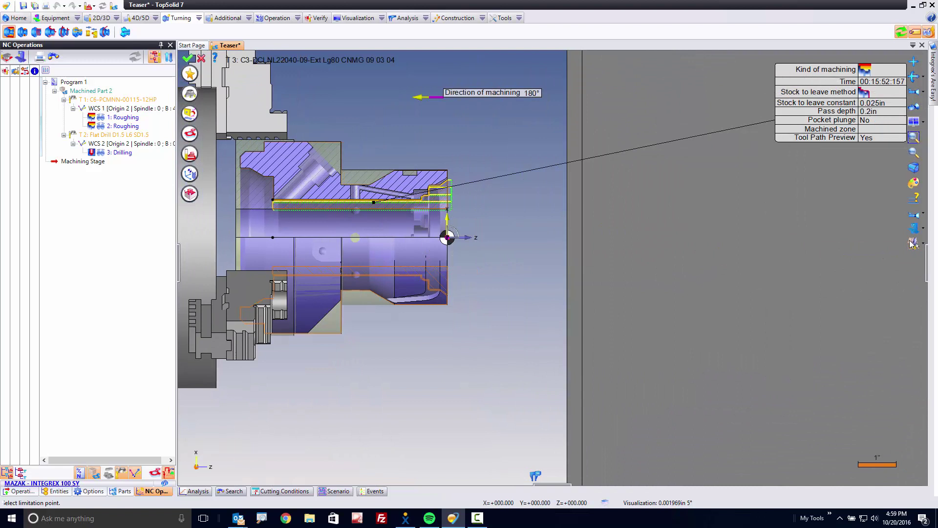
pyautogui.click(915, 245)
pyautogui.click(833, 306)
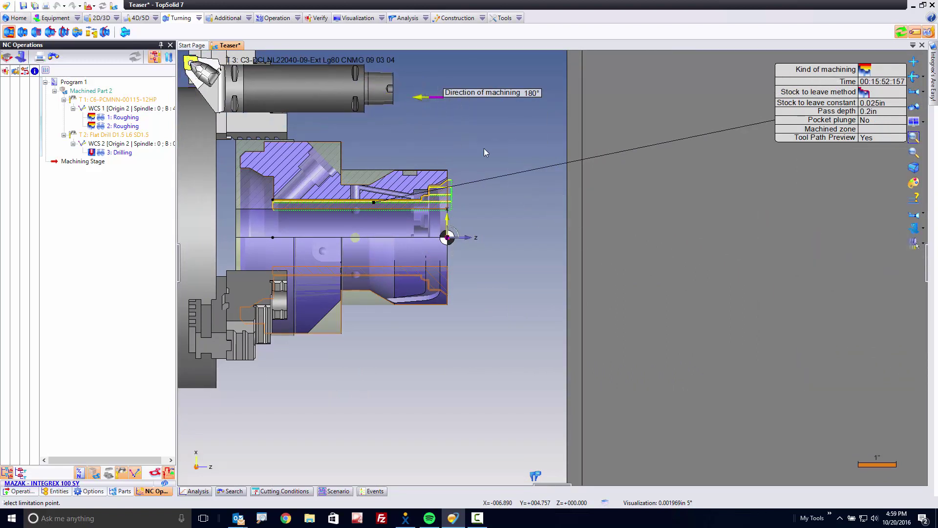
# Simulate the T3 bore roughing, following the tool in the bore, then close the simulation
pyautogui.click(22, 59)
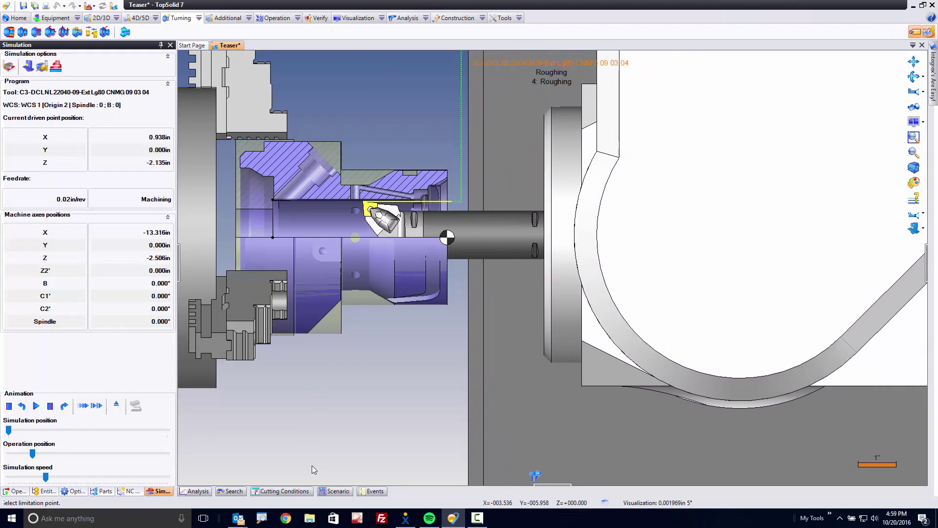
pyautogui.scroll(5, 331, 245)
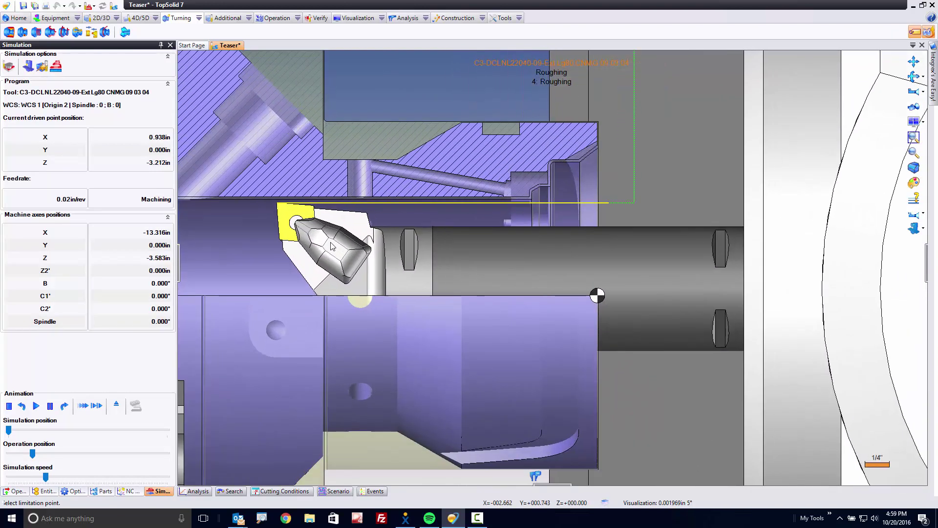
pyautogui.moveTo(331, 243); pyautogui.dragTo(427, 232, button='middle')
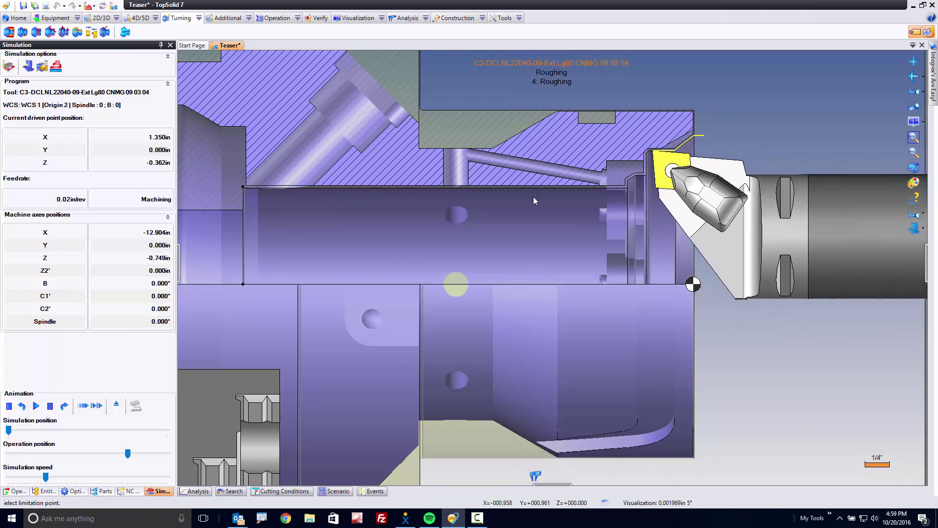
pyautogui.scroll(-5, 450, 249)
pyautogui.click(9, 406)
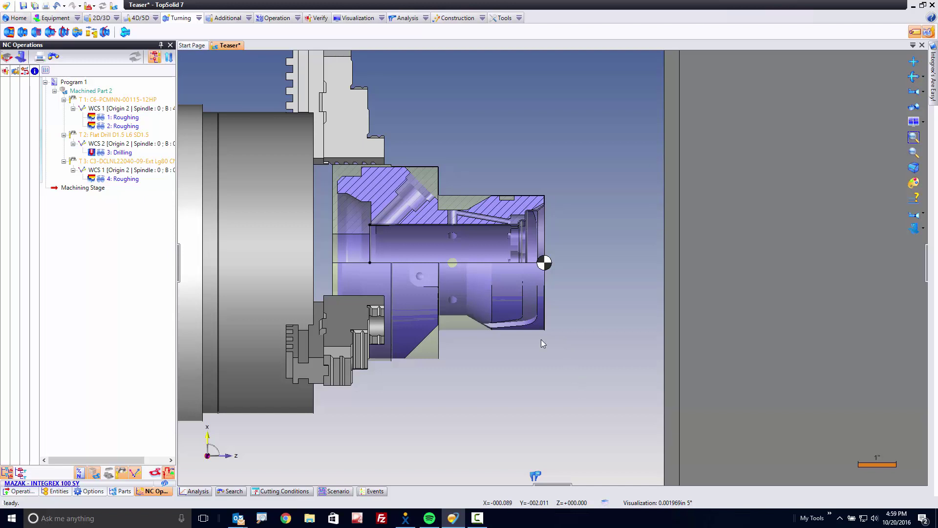
# Add and validate a turning contouring finish pass on the bore with tool T3
pyautogui.scroll(5, 554, 202)
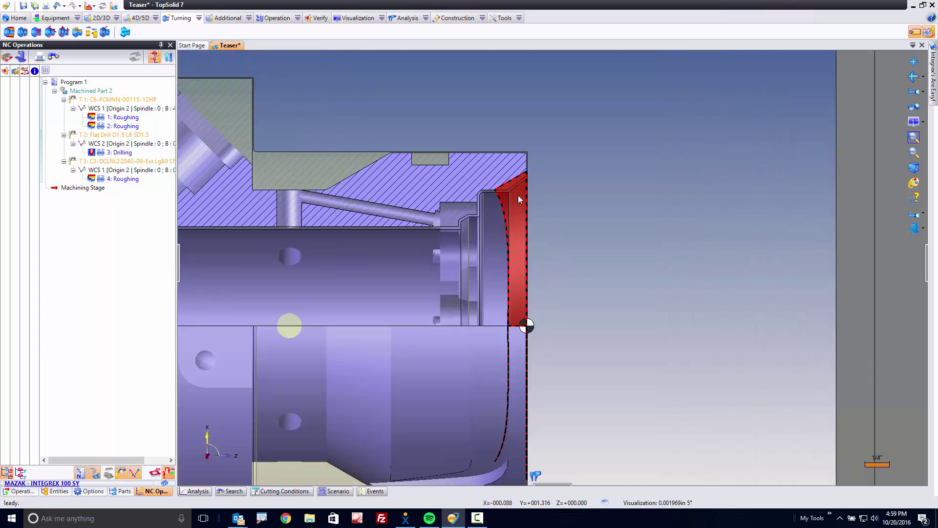
pyautogui.scroll(-4, 519, 199)
pyautogui.rightClick(408, 242)
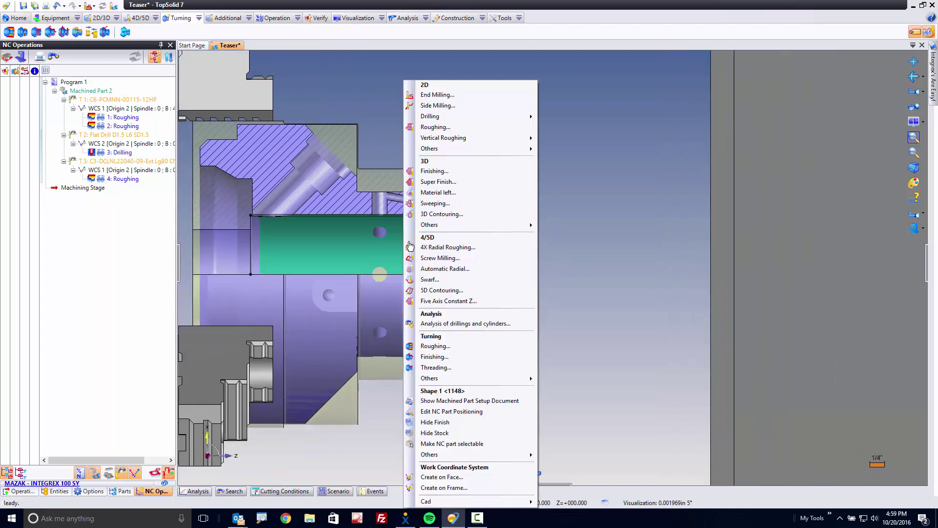
pyautogui.click(464, 346)
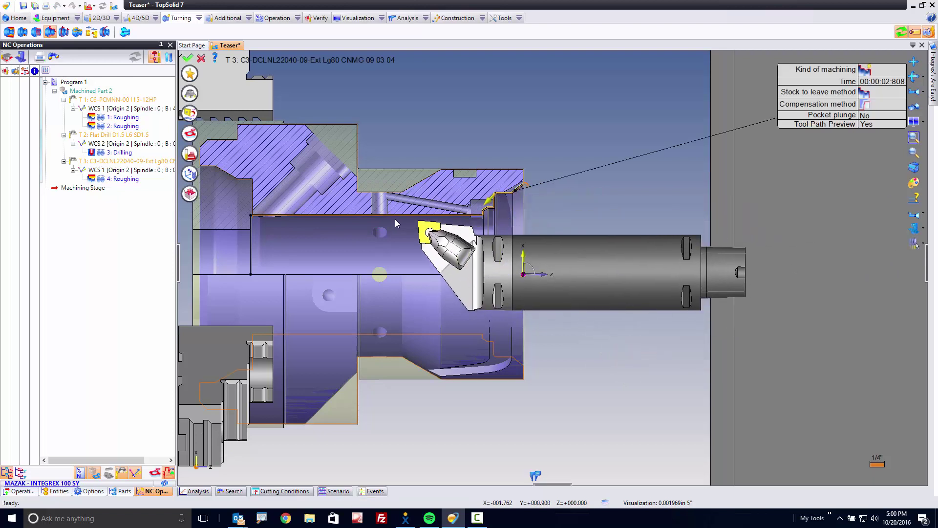
pyautogui.click(189, 59)
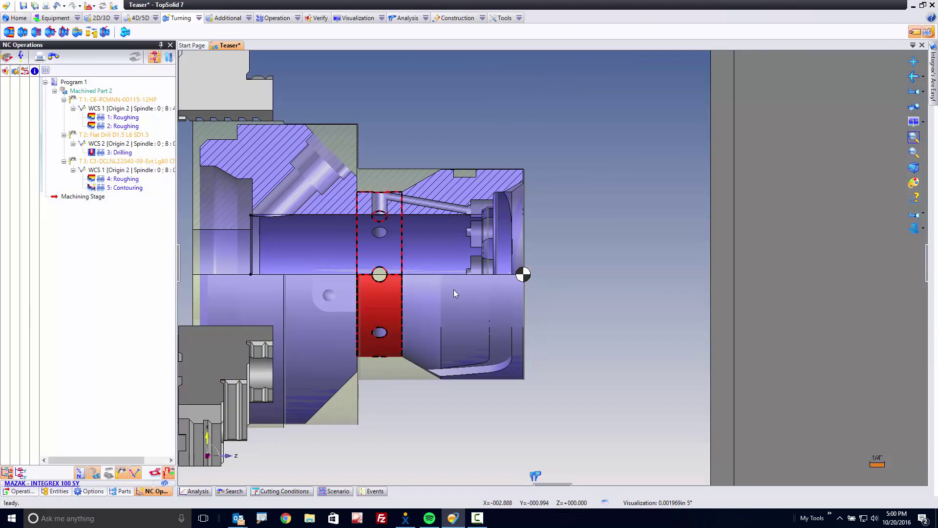
pyautogui.moveTo(539, 201); pyautogui.dragTo(656, 251, button='middle')
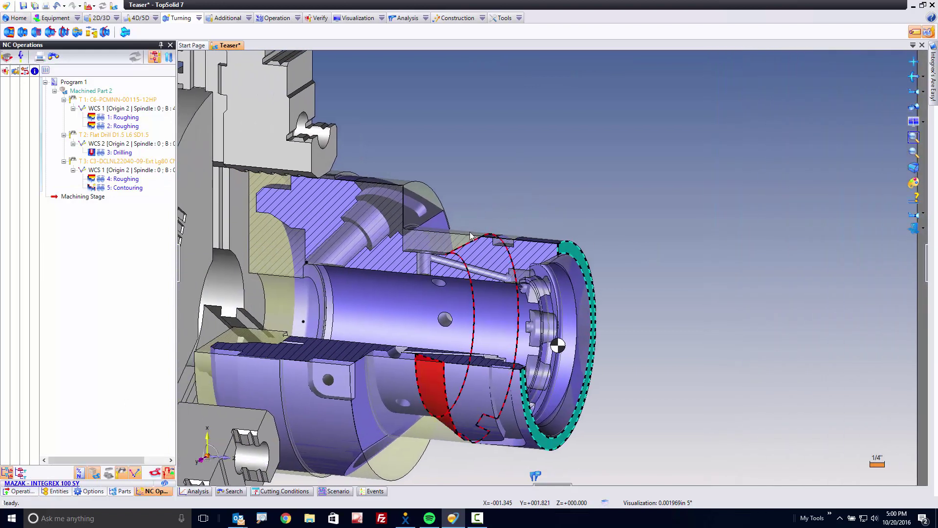
# Start a turning finishing operation on the part with tool T1 at spindle 0°, B 45°
pyautogui.rightClick(350, 181)
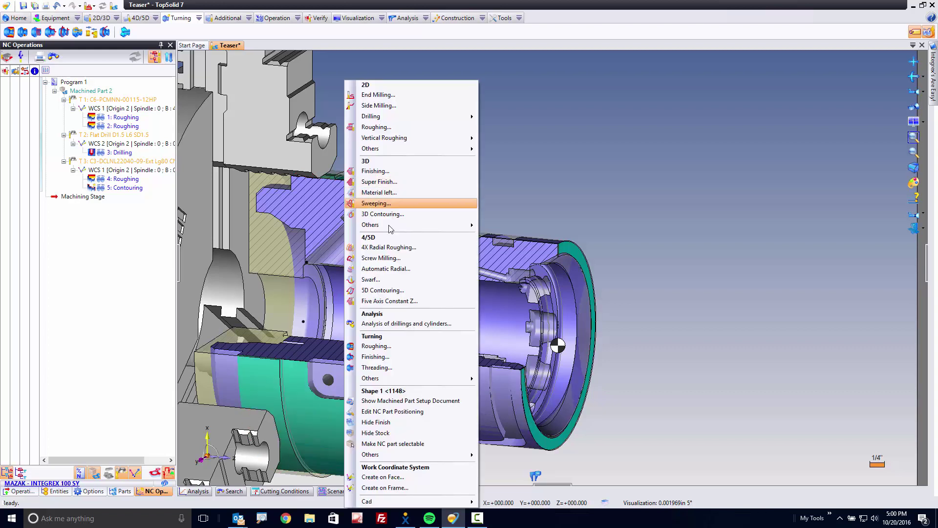
pyautogui.click(412, 356)
pyautogui.click(916, 226)
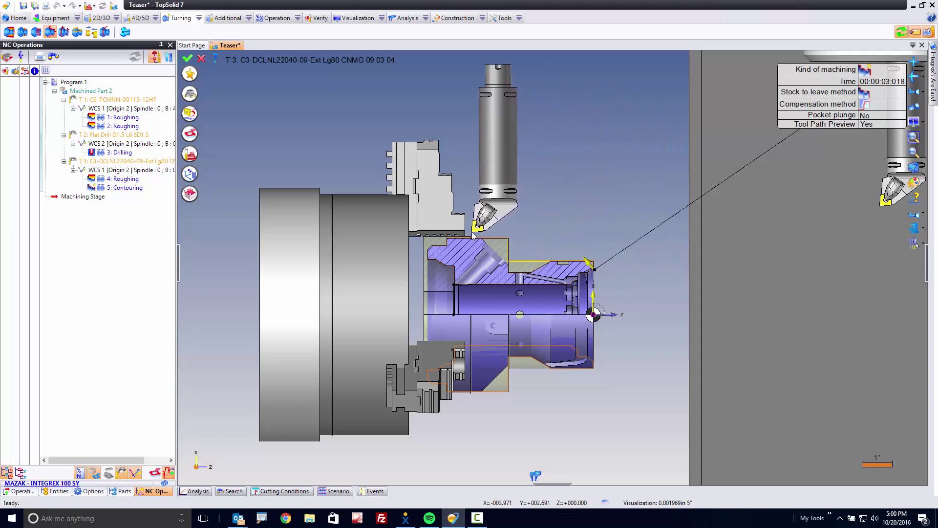
pyautogui.click(190, 94)
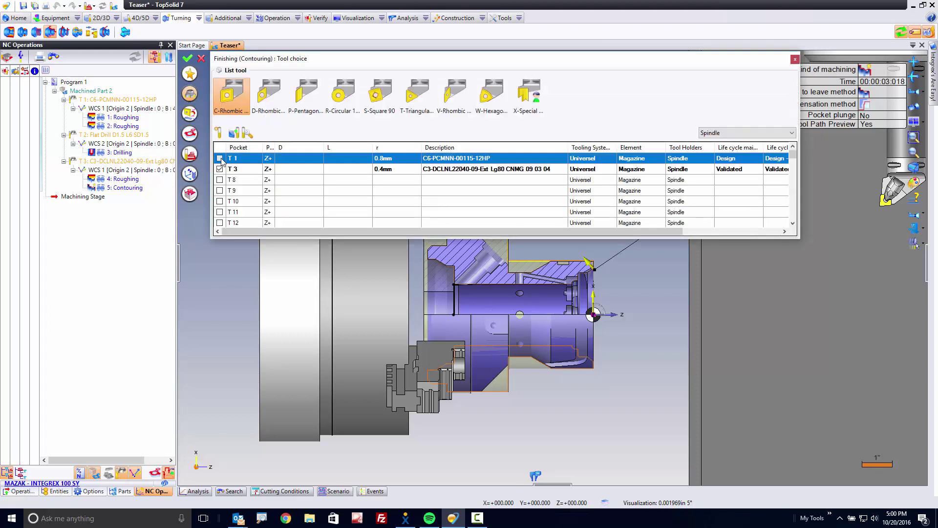
pyautogui.click(220, 159)
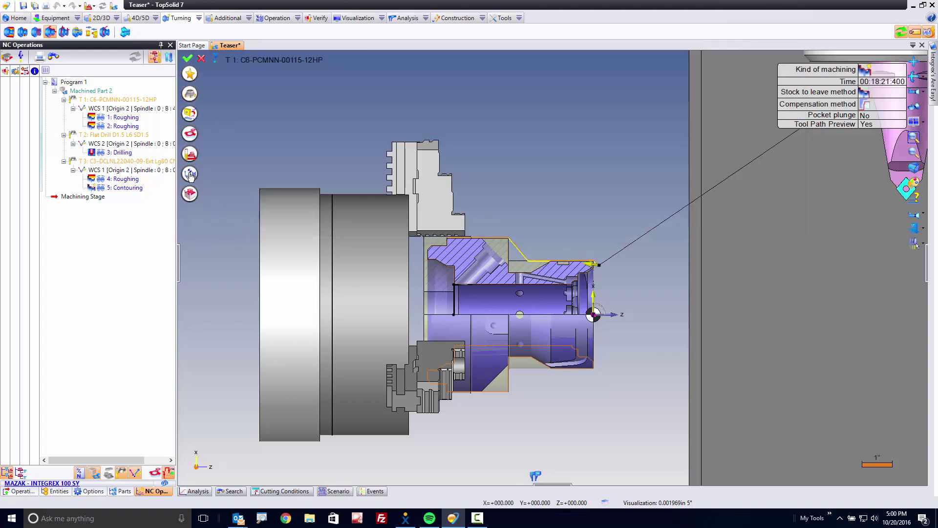
pyautogui.click(25, 340)
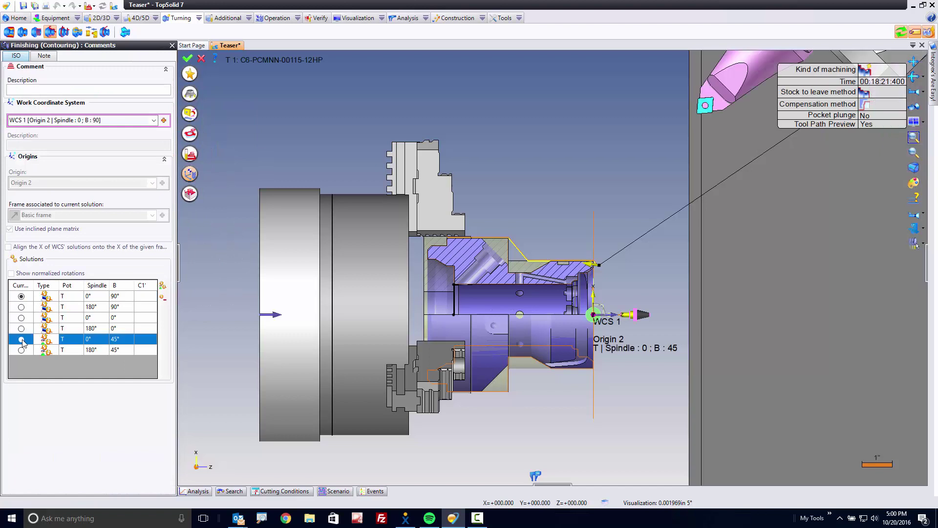
# Set the finishing pass's lead out over cut to -0.875in
pyautogui.click(189, 155)
pyautogui.click(133, 69)
pyautogui.click(76, 91)
pyautogui.click(39, 135)
pyautogui.scroll(3, 477, 228)
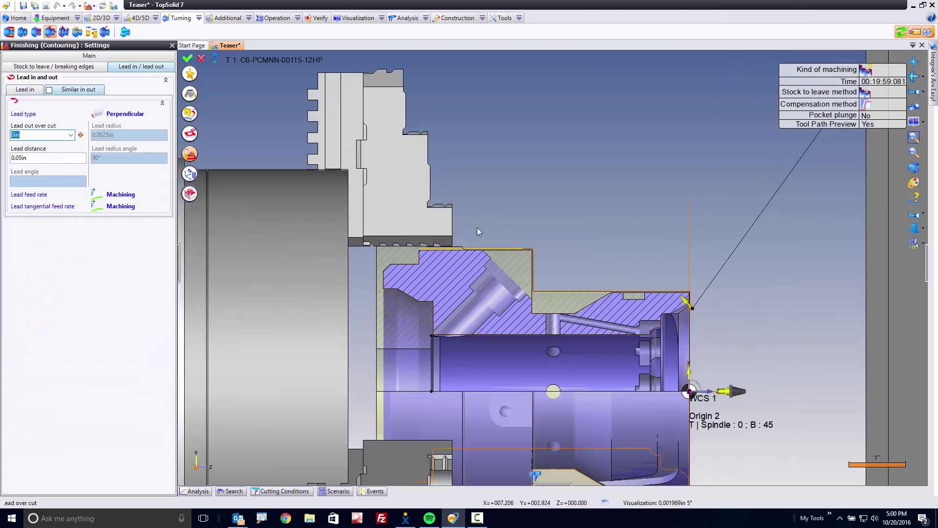
pyautogui.scroll(2, 477, 228)
pyautogui.write('-1')
pyautogui.press('Tab')
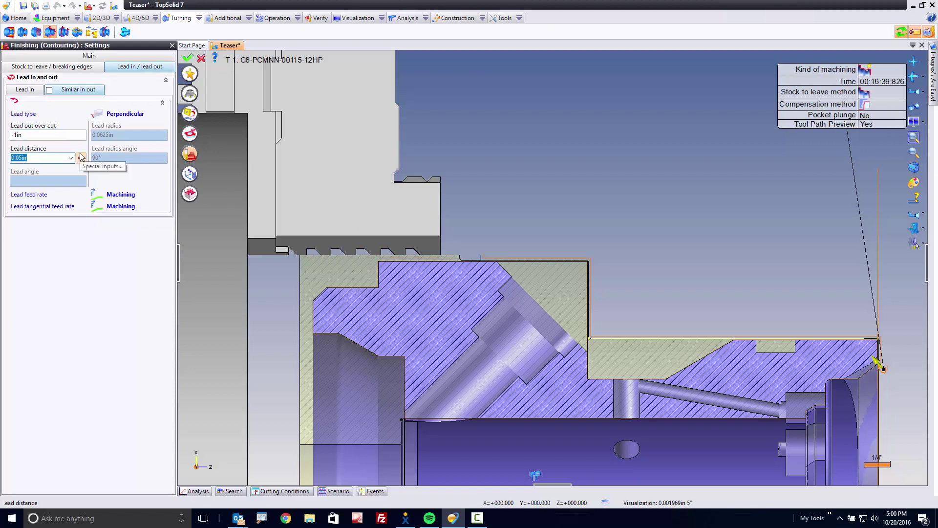
pyautogui.click(41, 136)
pyautogui.write('-0.875')
pyautogui.press('Tab')
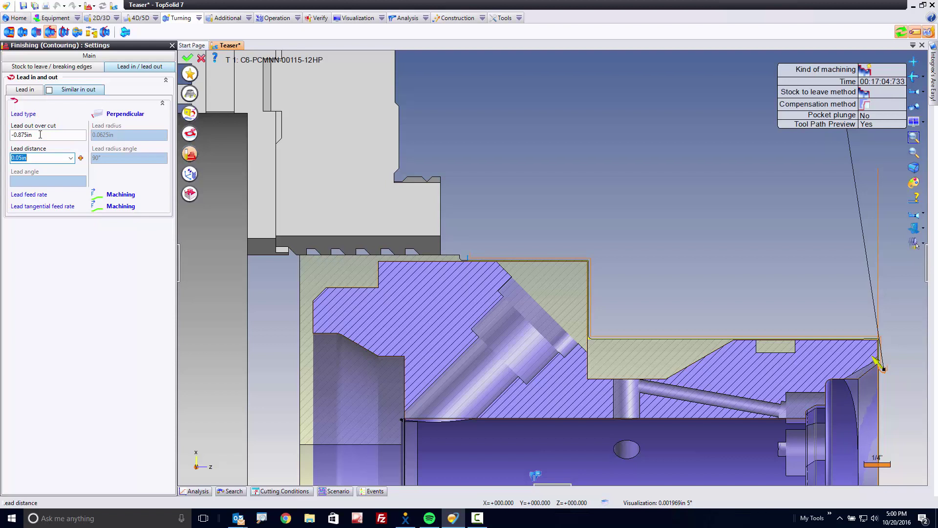
# Validate the contouring operation and run its simulation
pyautogui.click(187, 59)
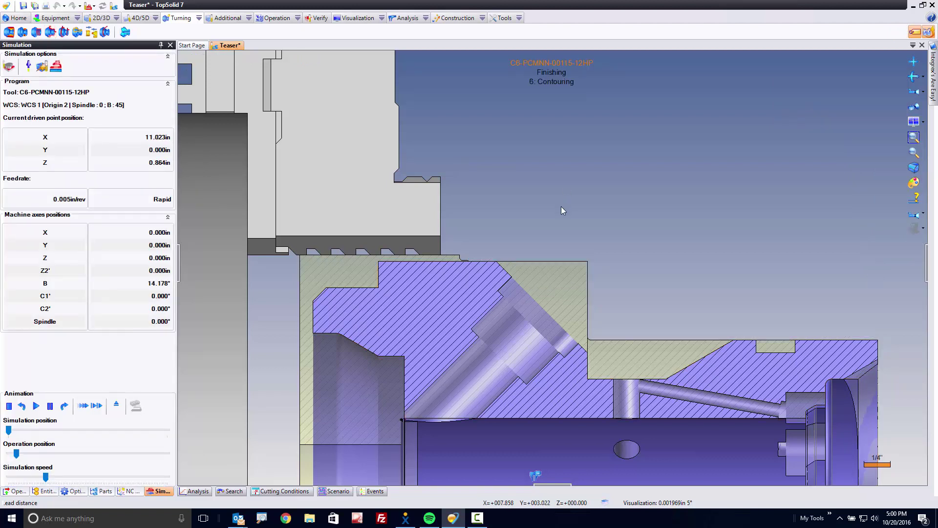
pyautogui.scroll(-5, 551, 210)
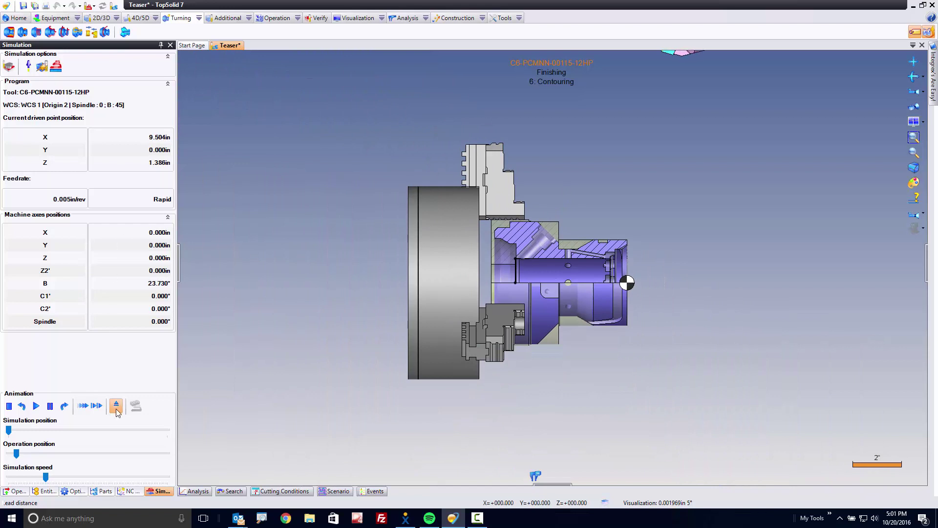
pyautogui.click(116, 406)
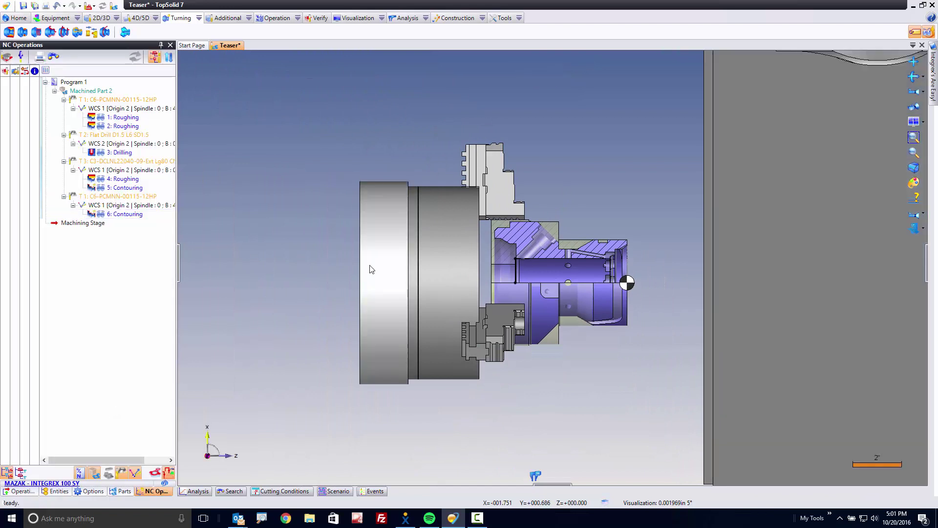
# Start a turning roughing on the internal recess face as groove roughing
pyautogui.scroll(-1, 586, 269)
pyautogui.moveTo(585, 269); pyautogui.dragTo(575, 252, button='middle')
pyautogui.scroll(5, 576, 249)
pyautogui.scroll(5, 577, 252)
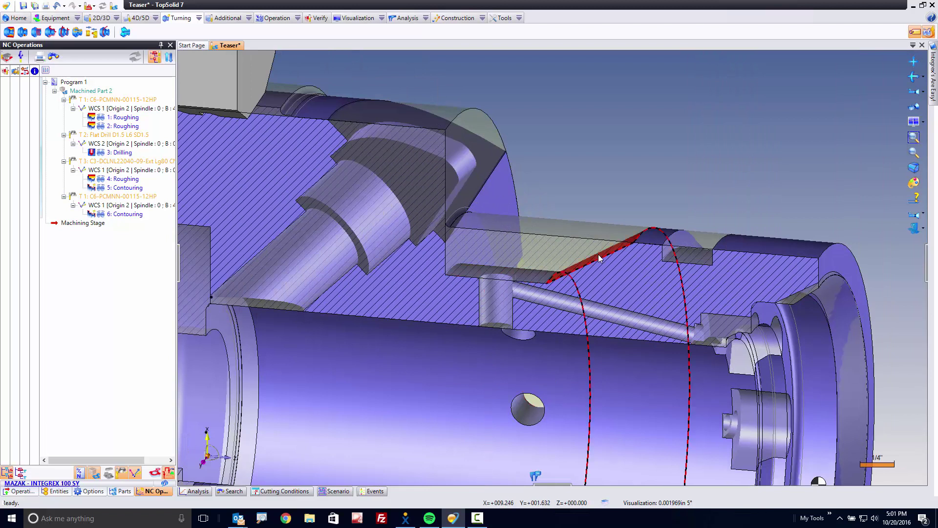
pyautogui.rightClick(535, 273)
pyautogui.click(569, 345)
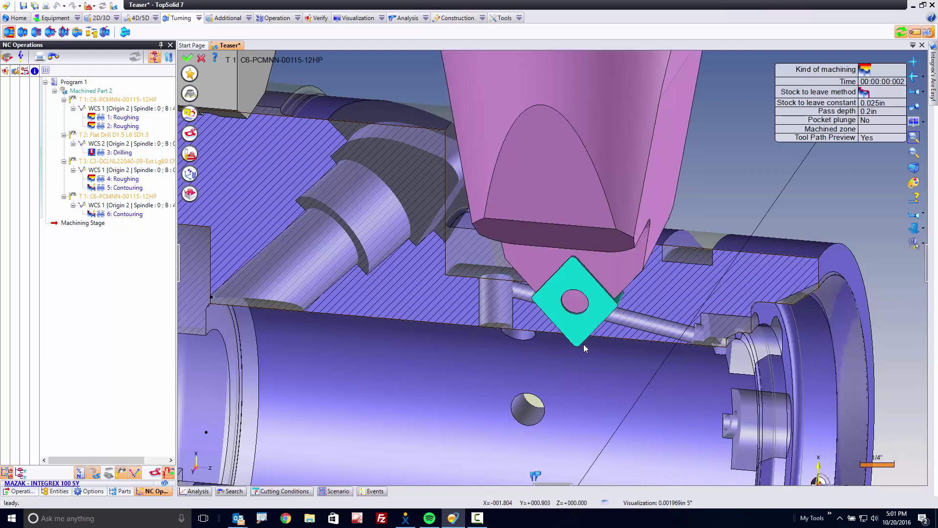
pyautogui.click(869, 74)
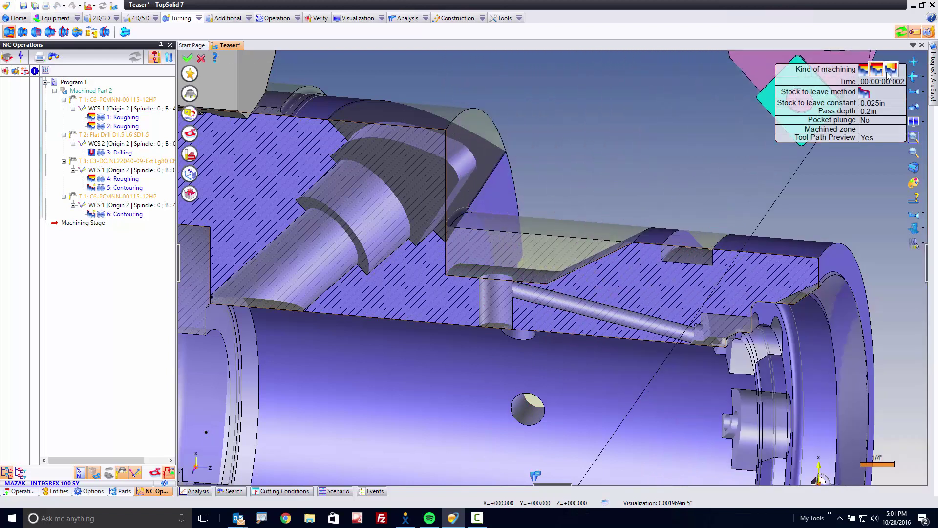
pyautogui.click(891, 70)
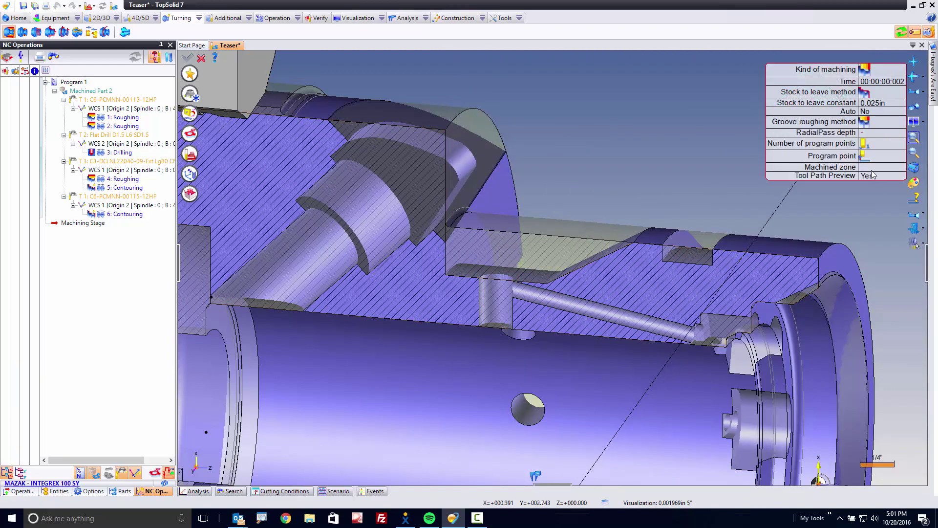
# Choose the T 4 groove tool and keep the existing cutting conditions
pyautogui.click(915, 216)
pyautogui.click(195, 98)
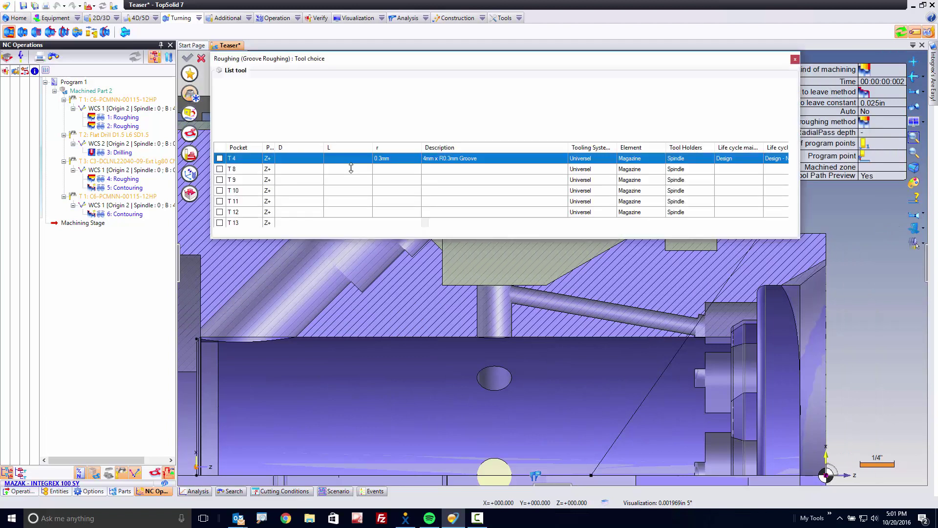
pyautogui.click(219, 158)
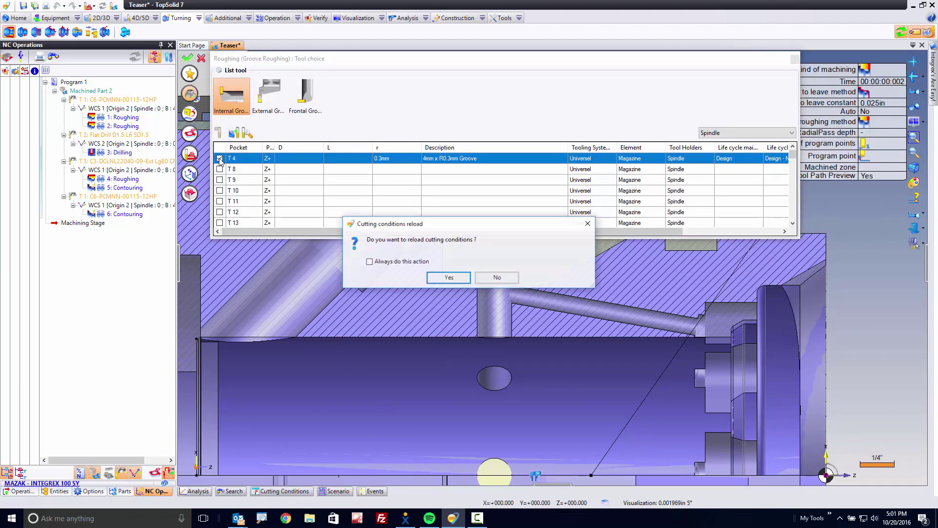
pyautogui.click(497, 277)
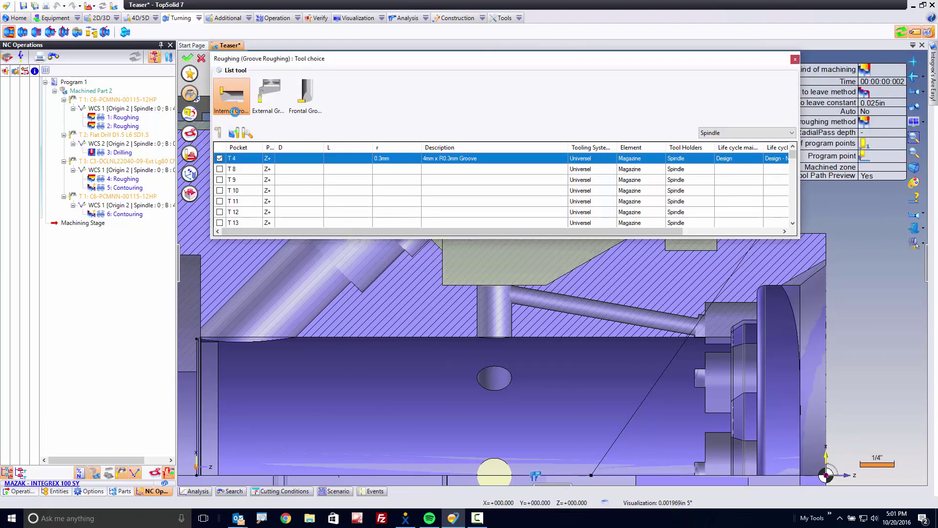
pyautogui.click(193, 98)
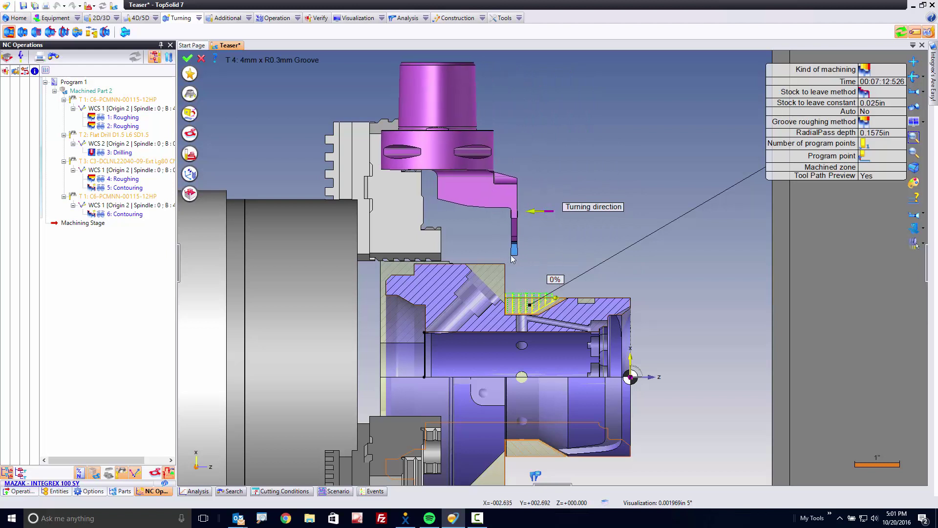
pyautogui.click(190, 174)
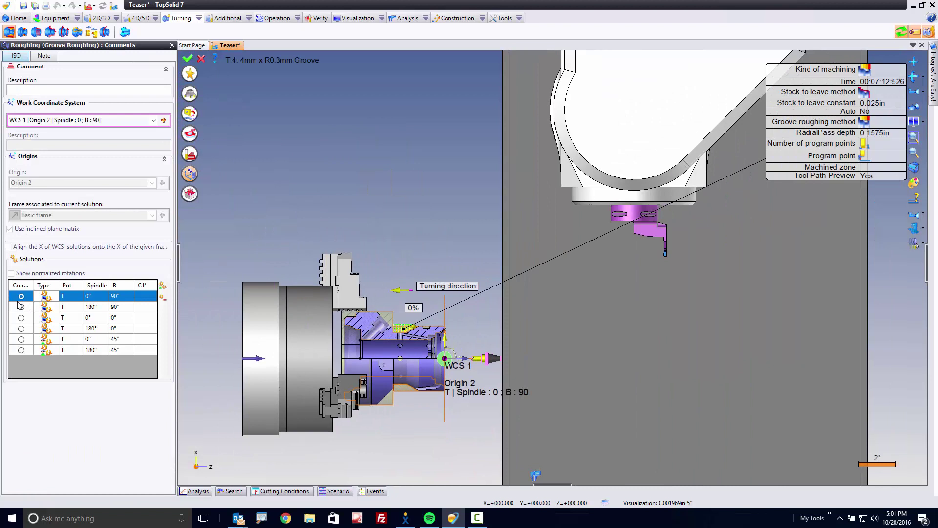
# Orient the groove roughing at Spindle 180°, B 90° and set its program point to Right
pyautogui.click(21, 307)
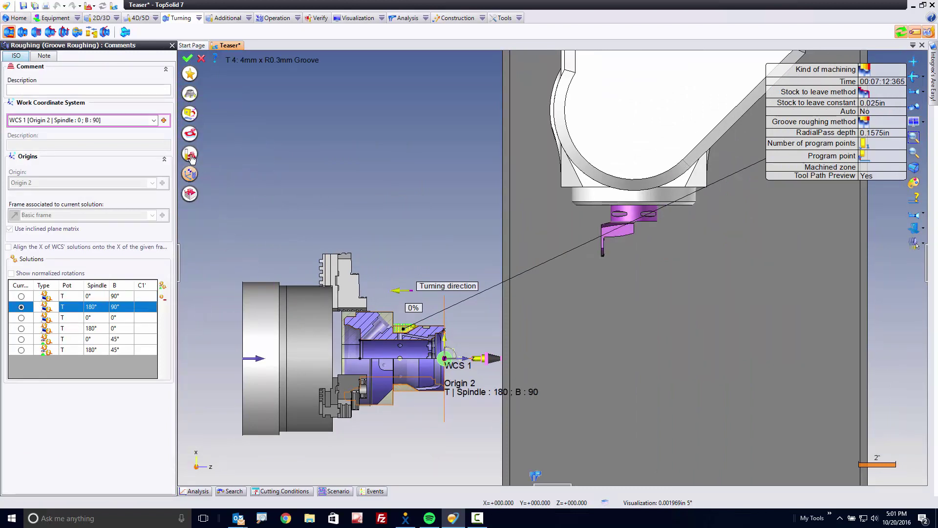
pyautogui.click(172, 45)
pyautogui.scroll(7, 418, 317)
pyautogui.moveTo(438, 303); pyautogui.dragTo(854, 160)
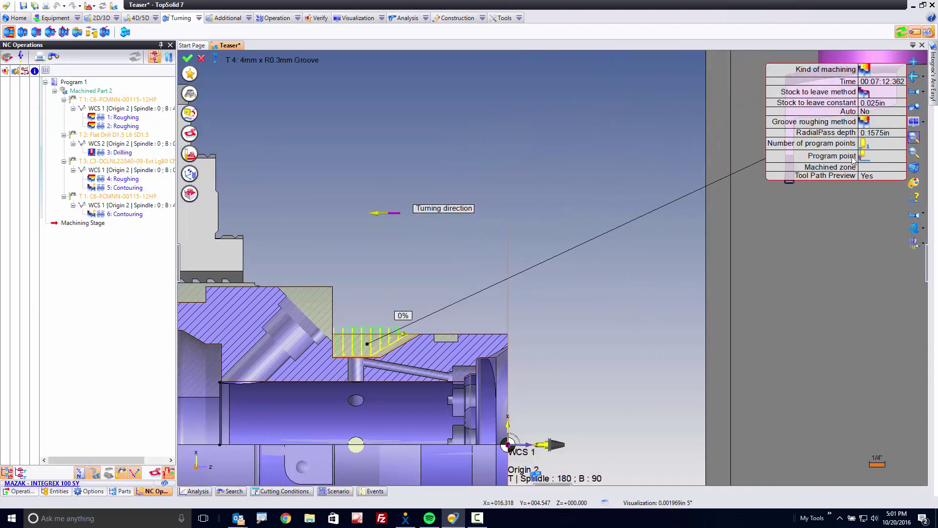
pyautogui.click(867, 159)
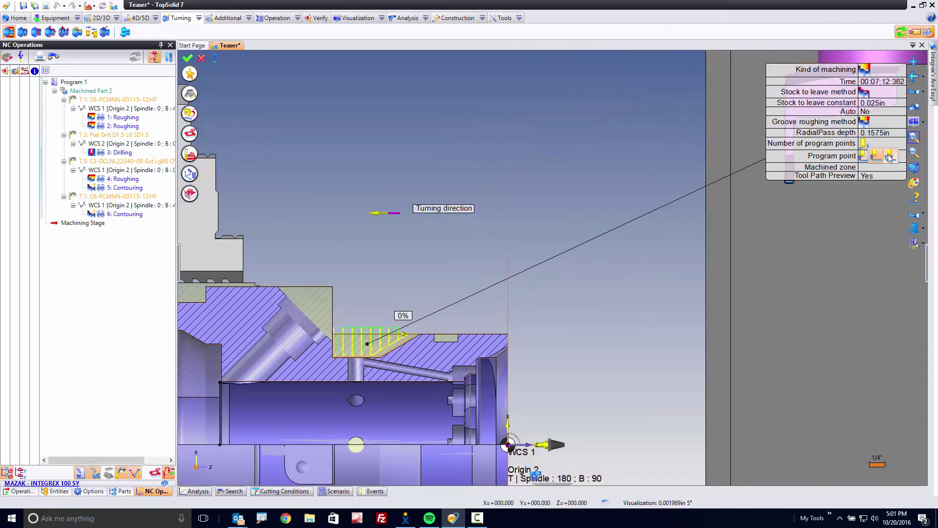
pyautogui.click(890, 157)
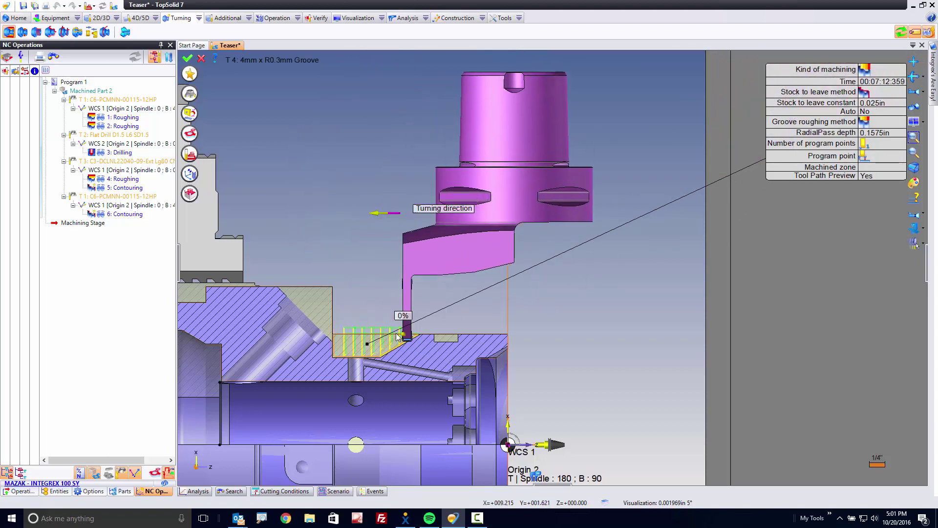
pyautogui.click(356, 348)
# Switch the groove roughing method to Zigzag with a 0.06in axial pass depth
pyautogui.click(190, 156)
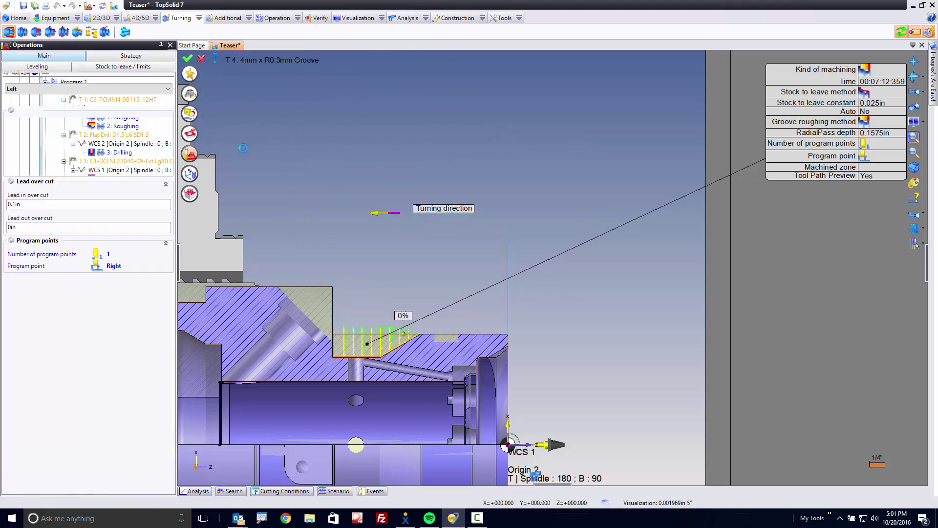
pyautogui.click(131, 57)
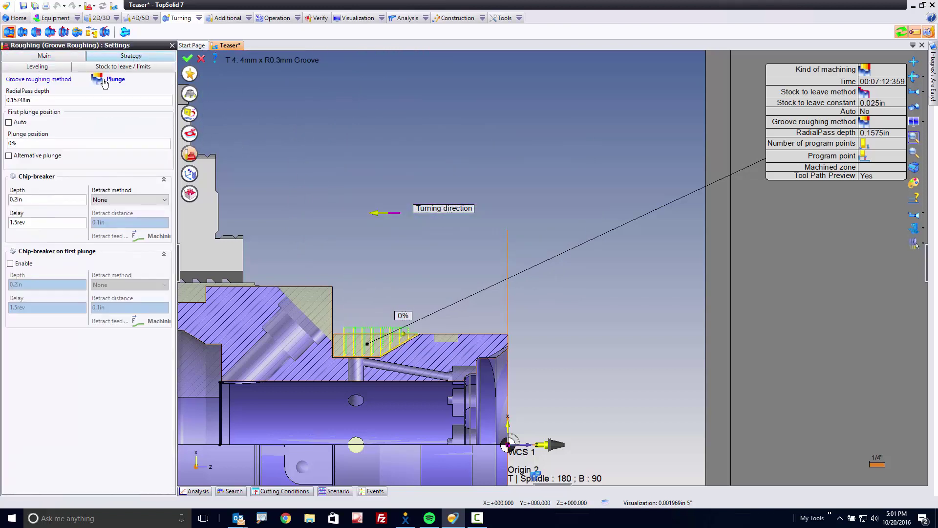
pyautogui.click(104, 83)
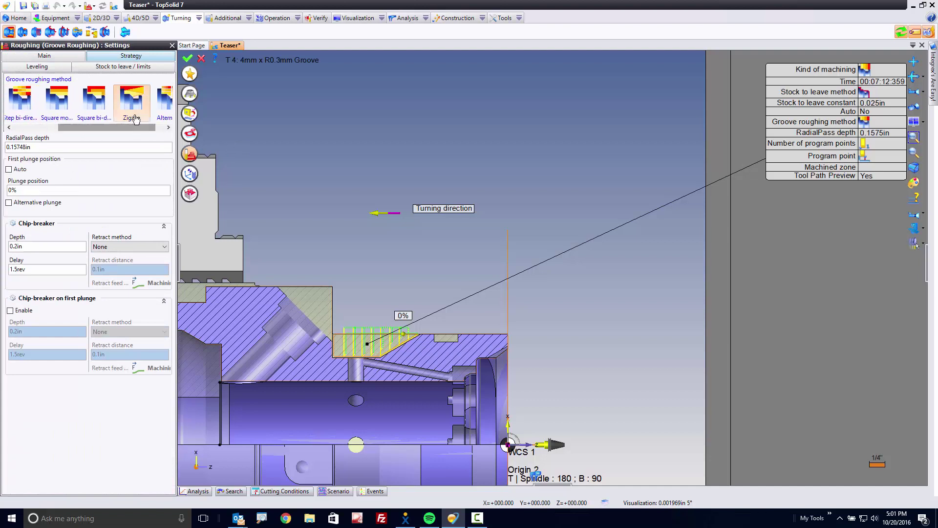
pyautogui.click(132, 103)
pyautogui.click(37, 147)
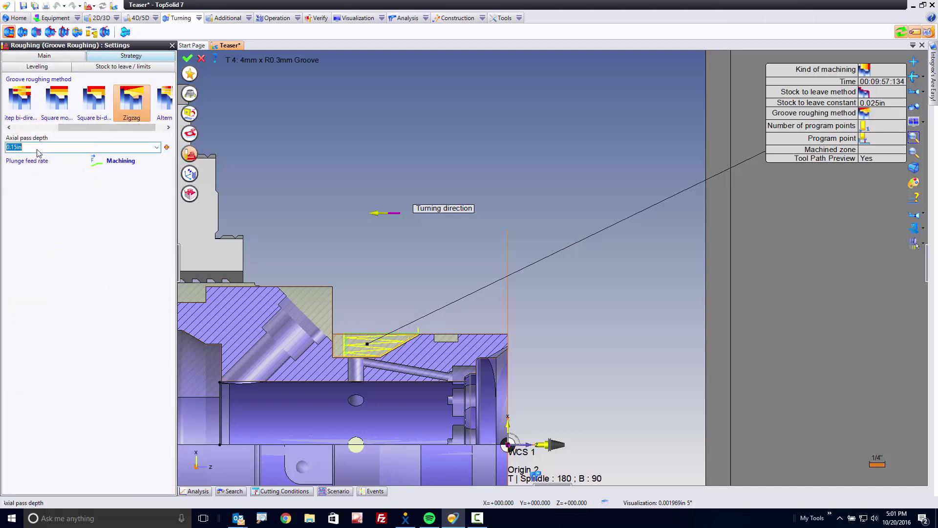
pyautogui.write('.06')
pyautogui.press('Tab')
pyautogui.scroll(3, 389, 353)
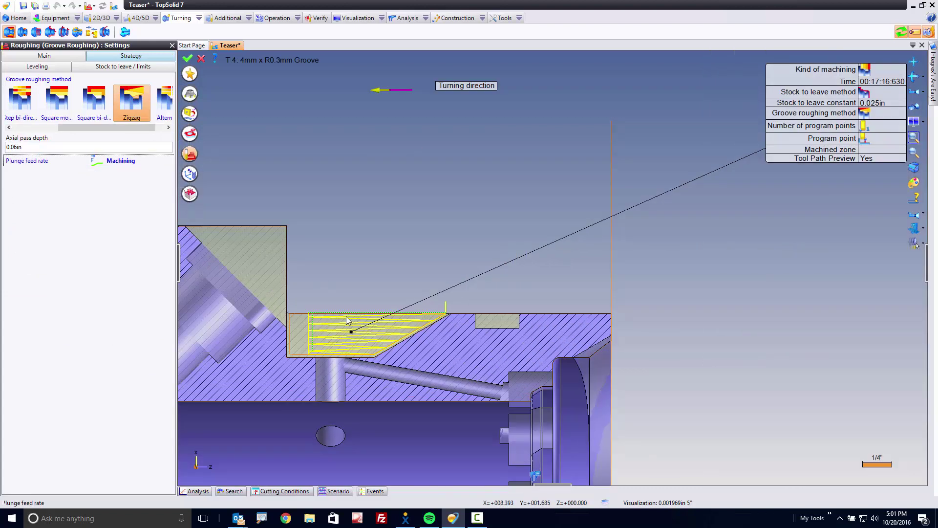
# Validate the groove roughing as operation 7, run its simulation, and turn toward the groove faces
pyautogui.click(188, 59)
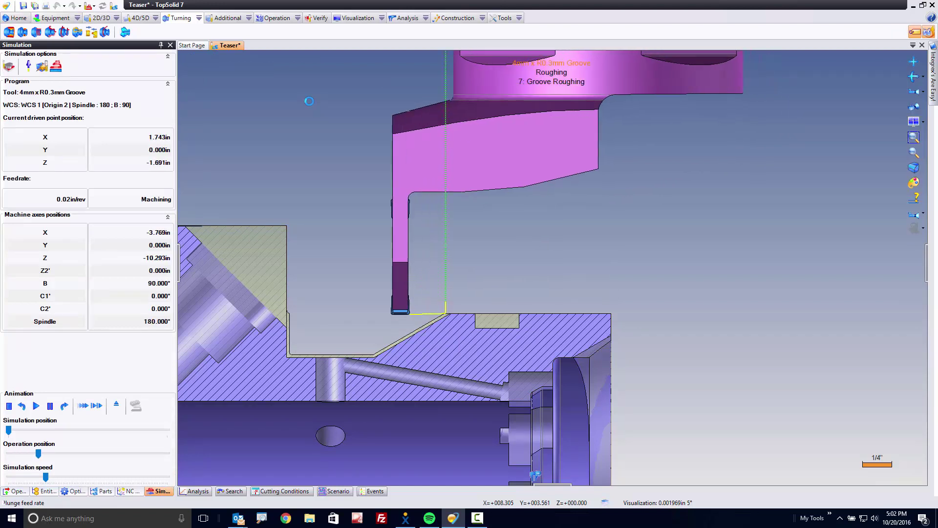
pyautogui.click(116, 404)
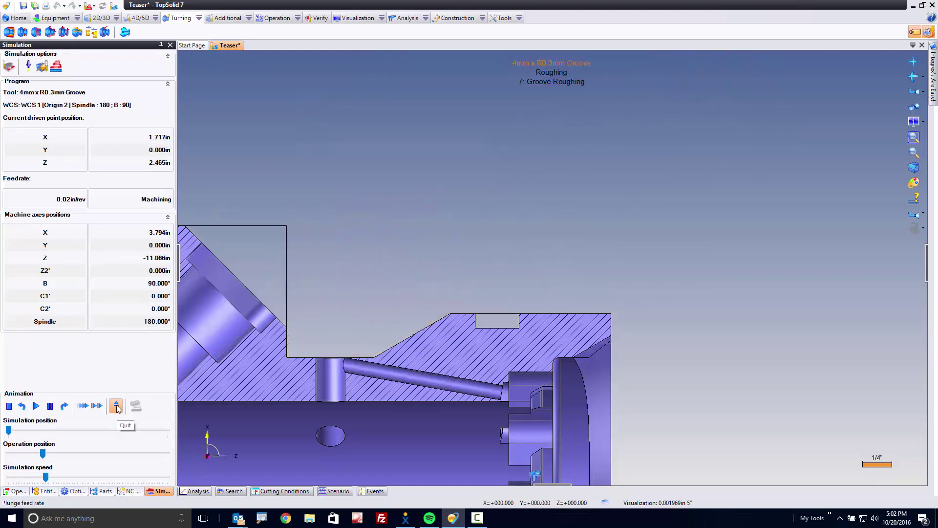
pyautogui.moveTo(434, 327); pyautogui.dragTo(419, 356, button='middle')
# Start a profiling finish on the conical and end groove faces, copying the groove roughing's orientation
pyautogui.click(409, 351)
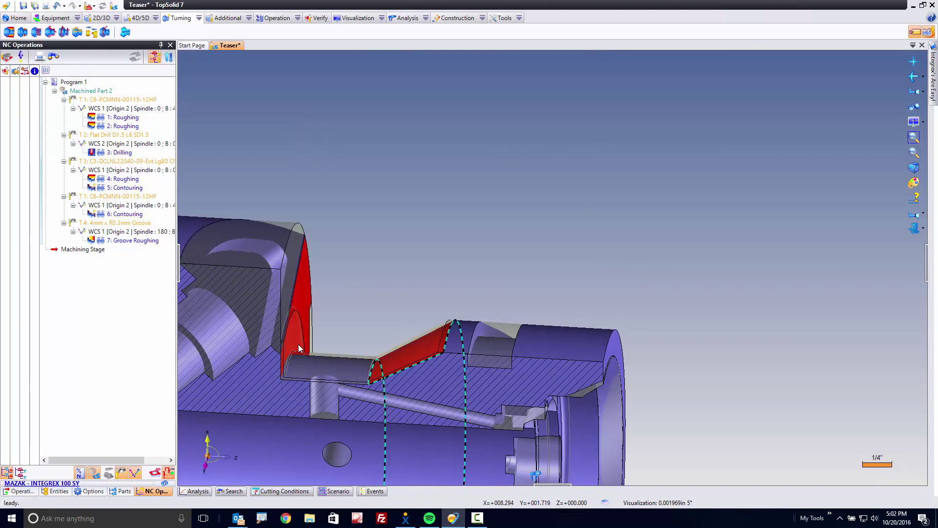
pyautogui.keyDown('ctrl'); pyautogui.click(293, 339); pyautogui.keyUp('ctrl')
pyautogui.rightClick(293, 339)
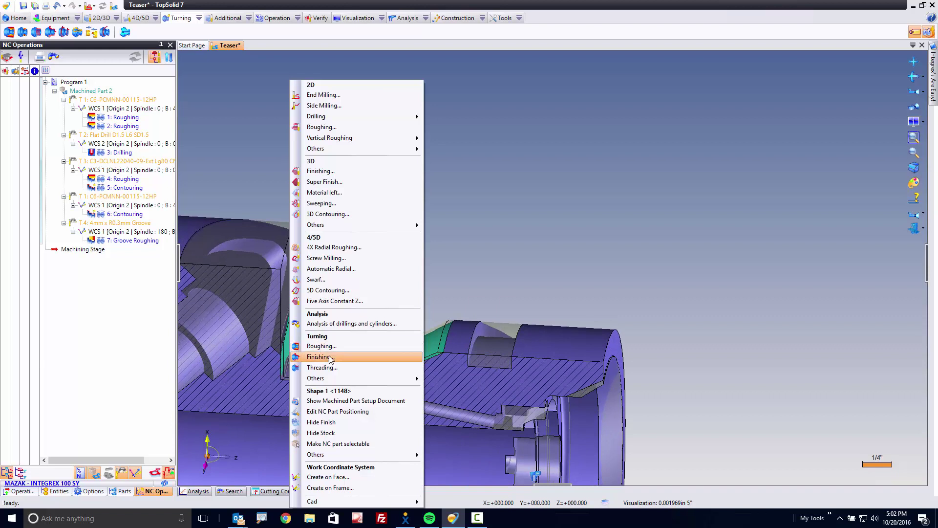
pyautogui.click(316, 356)
pyautogui.click(868, 71)
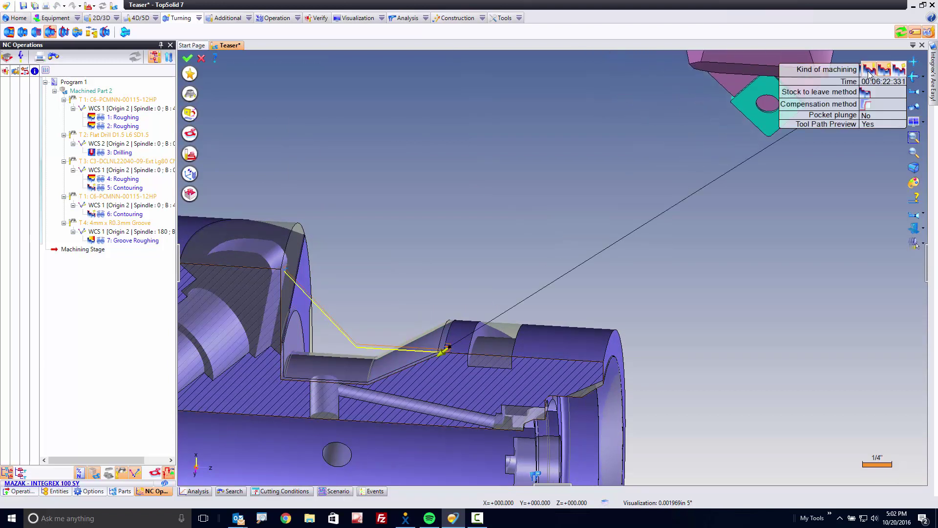
pyautogui.click(873, 71)
pyautogui.click(498, 278)
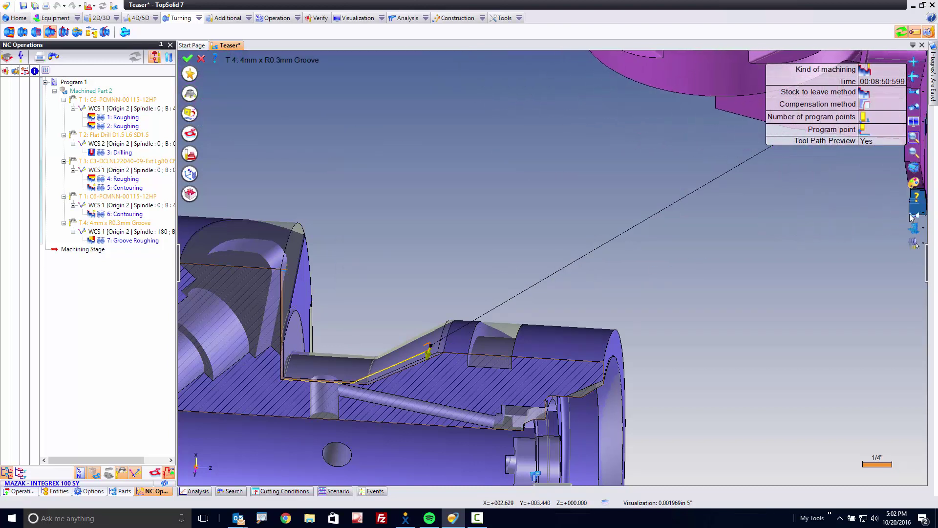
pyautogui.moveTo(126, 240); pyautogui.dragTo(188, 175)
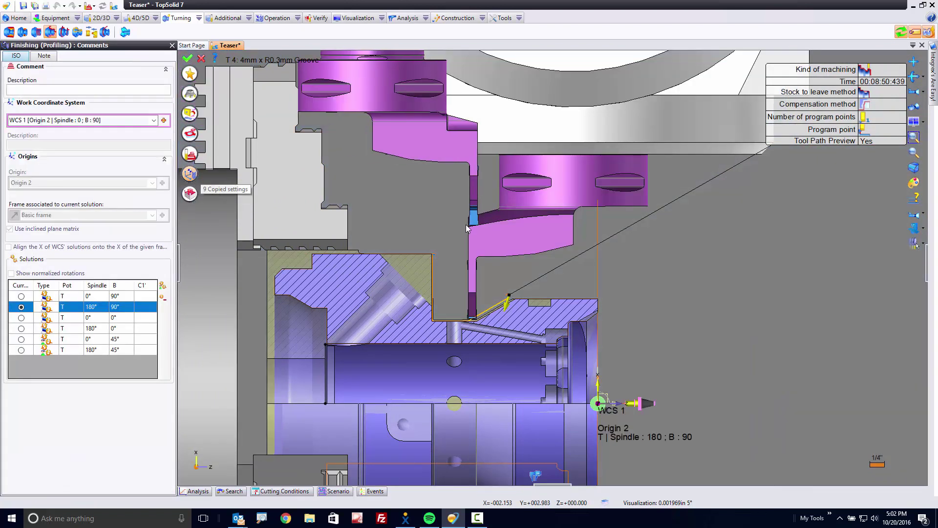
# Set the profiling finish's method to Optimized and close its settings
pyautogui.click(192, 177)
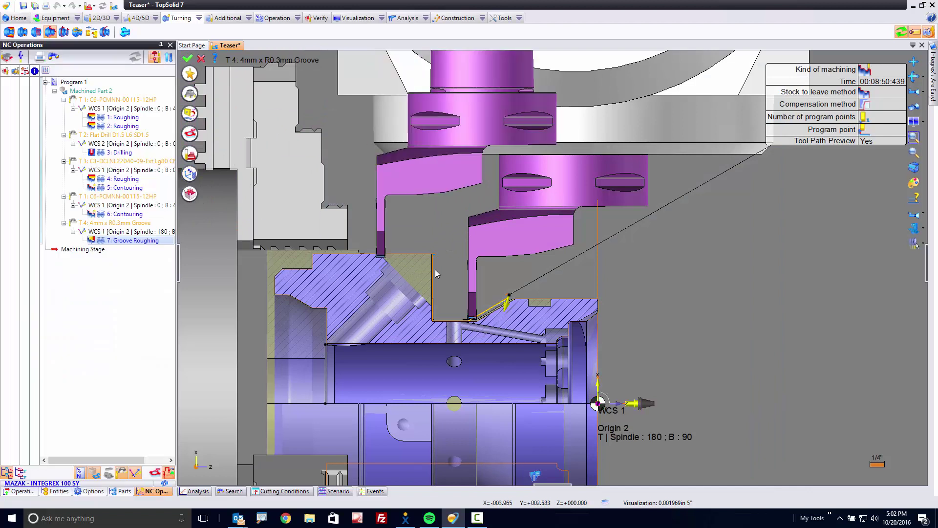
pyautogui.click(190, 155)
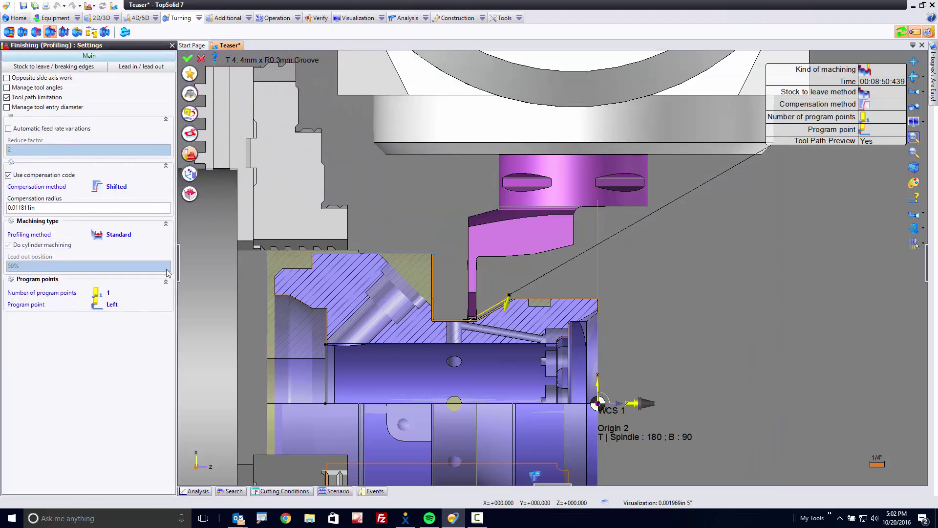
pyautogui.click(119, 236)
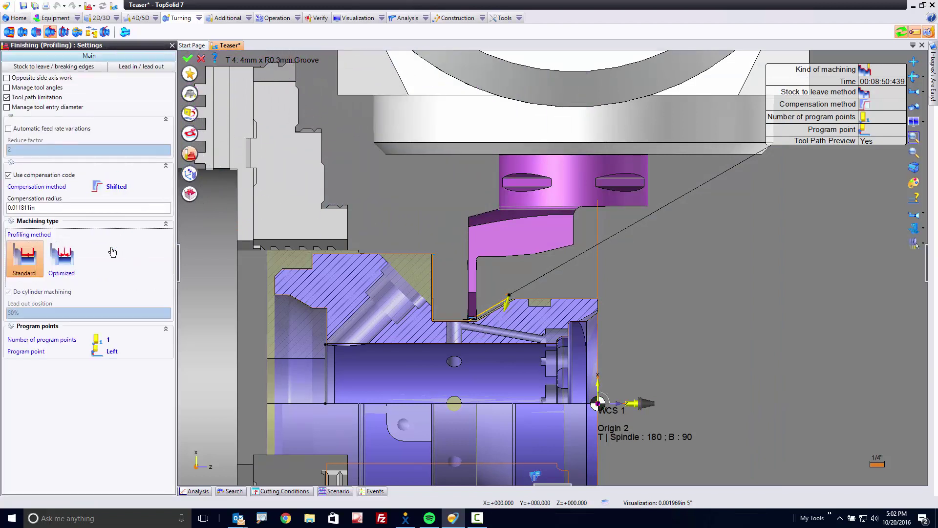
pyautogui.click(62, 258)
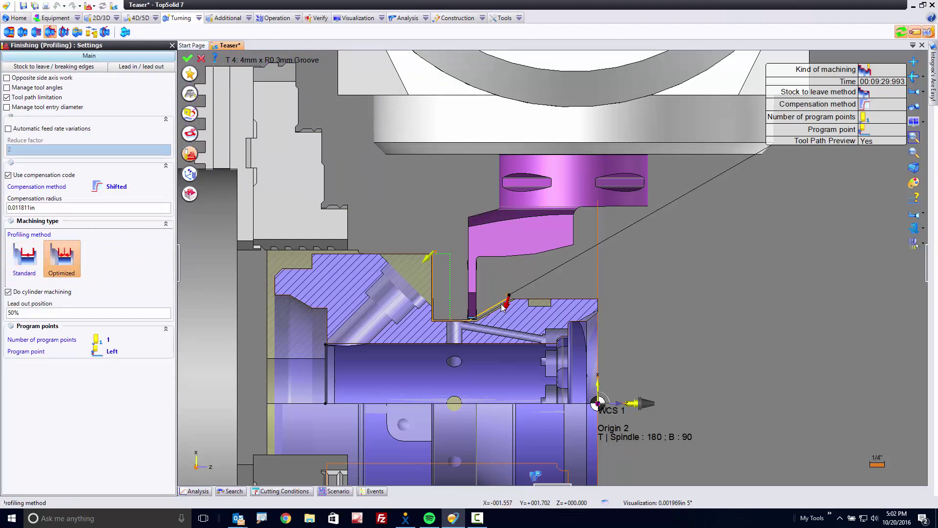
pyautogui.click(187, 58)
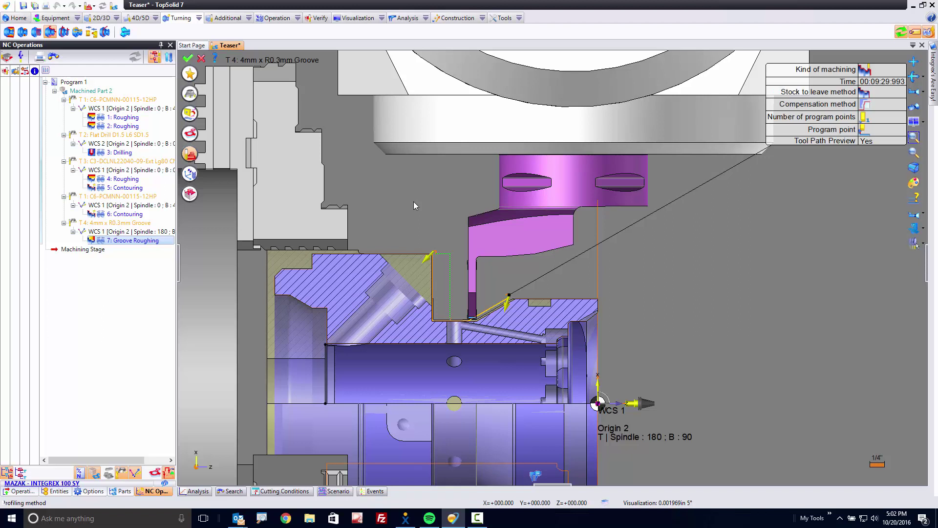
# Validate the profiling as operation 8, simulate it, and save the Teaser document
pyautogui.press('Return')
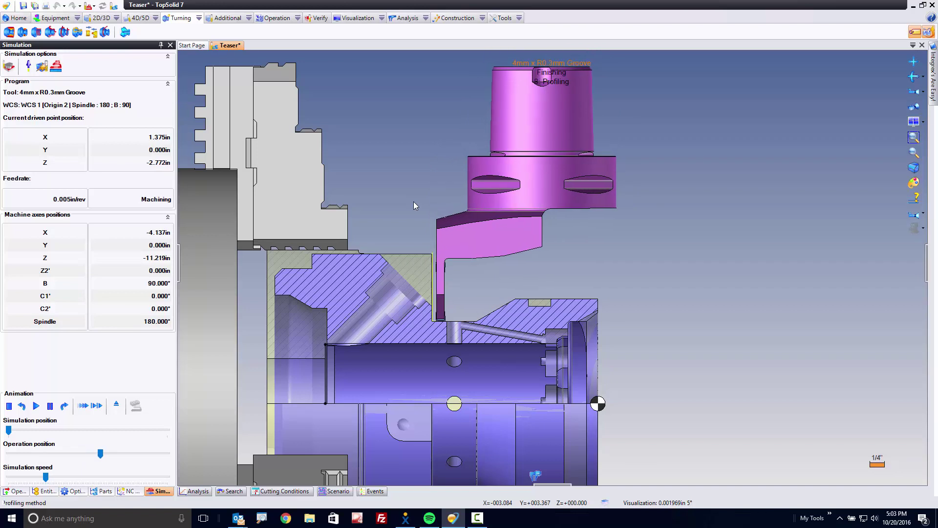
pyautogui.click(116, 405)
pyautogui.click(544, 222)
pyautogui.scroll(-6, 543, 222)
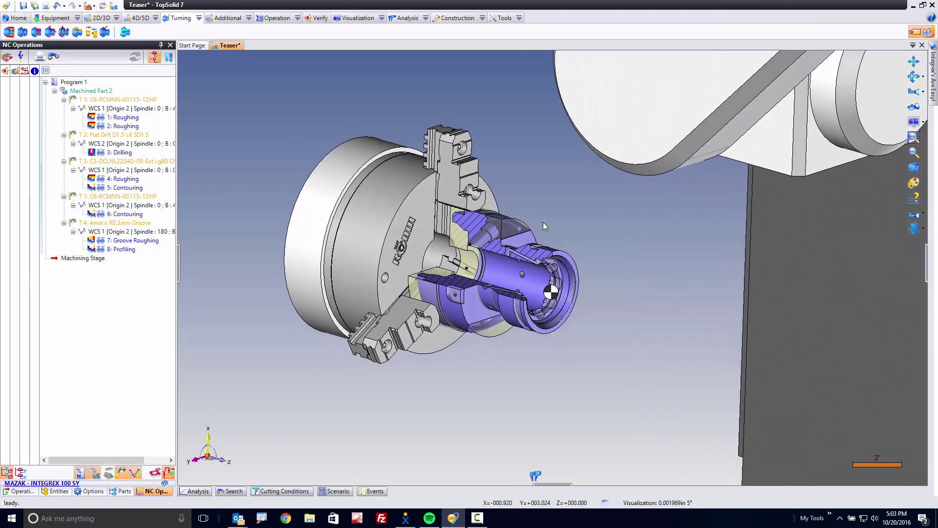
pyautogui.hotkey('ctrl', 's')
# Turn off the sectioned turning display of Machined Part 2
pyautogui.click(125, 32)
pyautogui.click(189, 143)
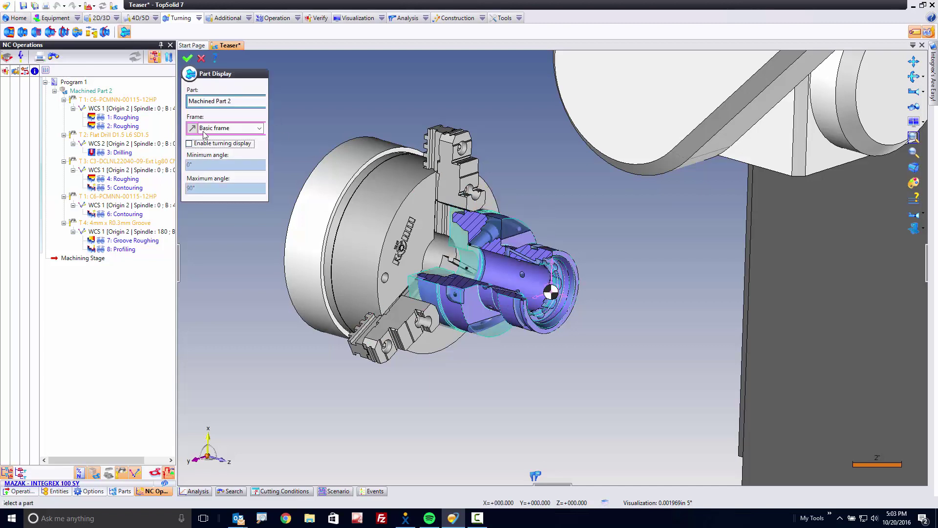
pyautogui.click(188, 58)
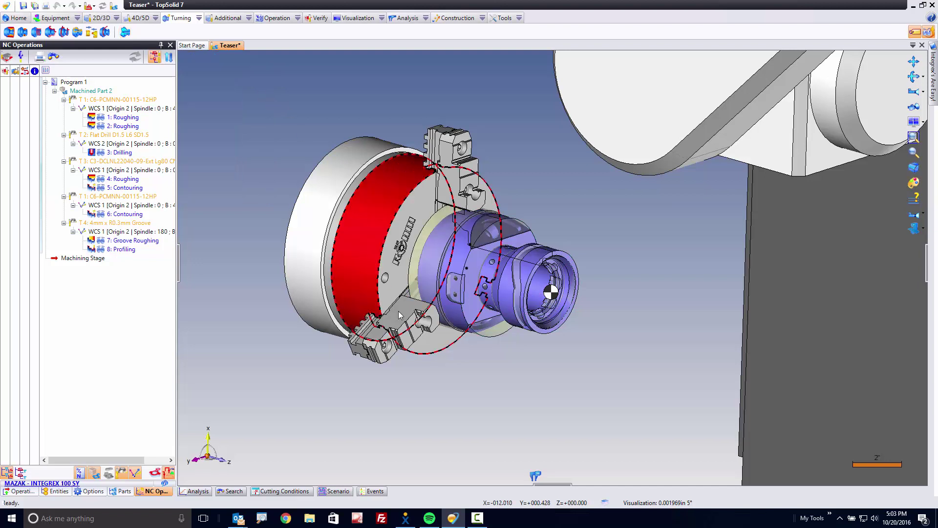
# Start a slot-mill pocketing with 0.01in floor and wall stock, 0in final pass, 0.12in maximal axial depth
pyautogui.rightClick(461, 293)
pyautogui.click(515, 81)
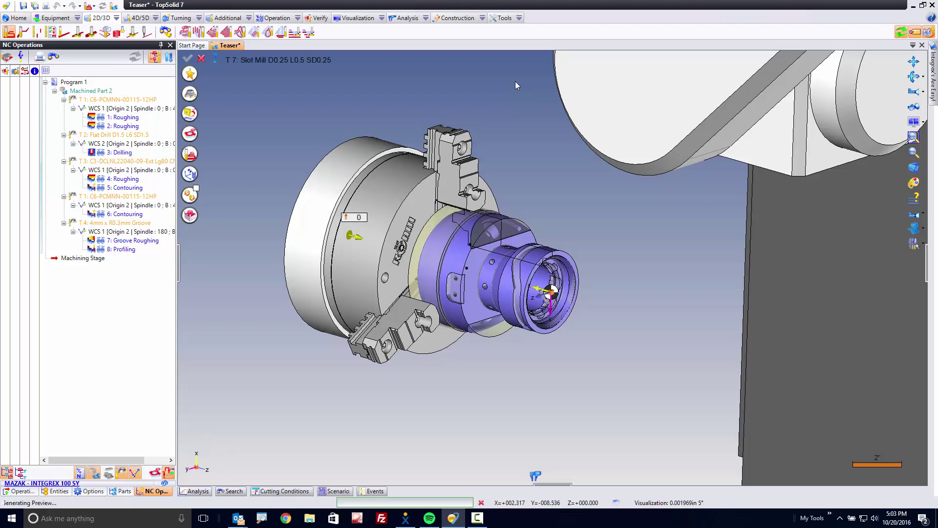
pyautogui.scroll(5, 504, 221)
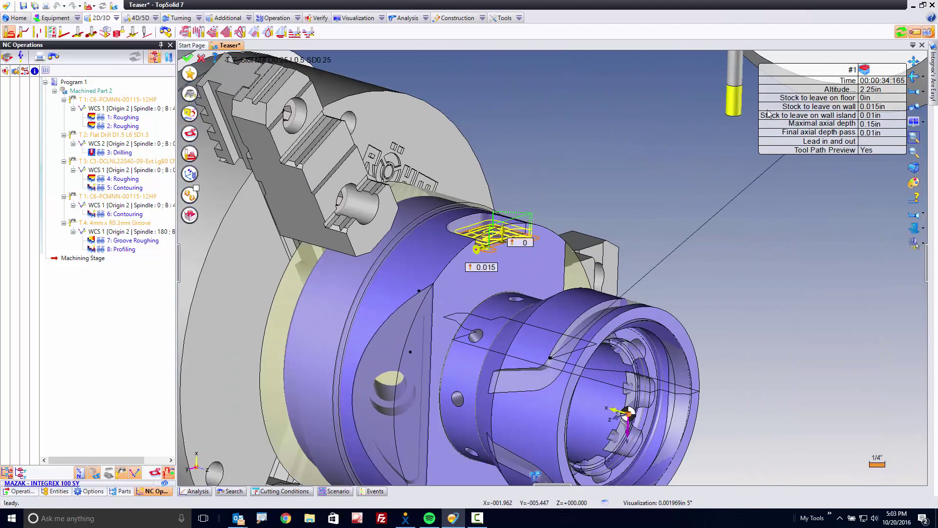
pyautogui.click(875, 100)
pyautogui.press('Return')
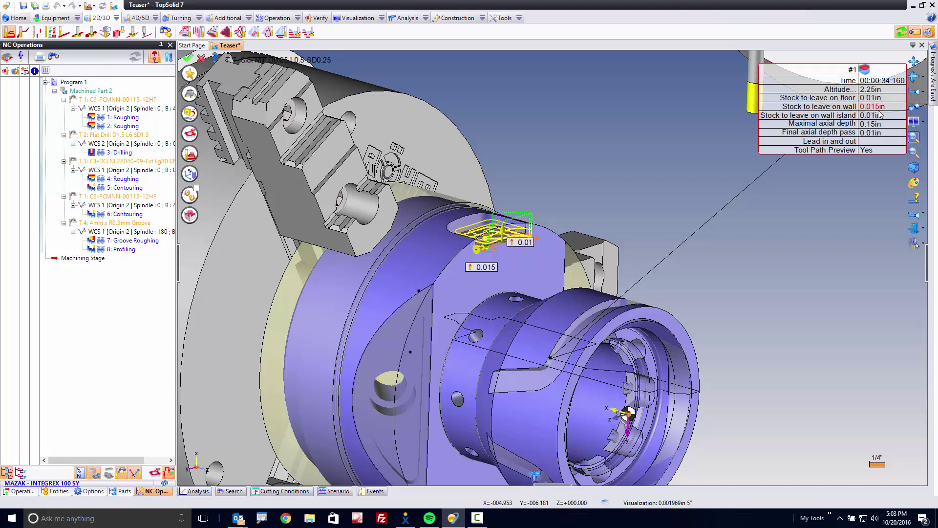
pyautogui.click(878, 107)
pyautogui.write('.01')
pyautogui.press('Return')
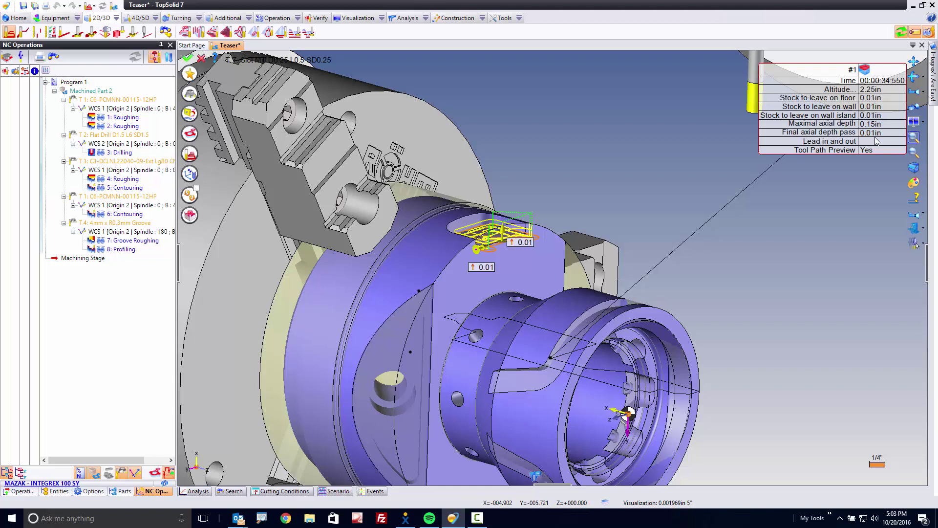
pyautogui.click(874, 134)
pyautogui.press('Return')
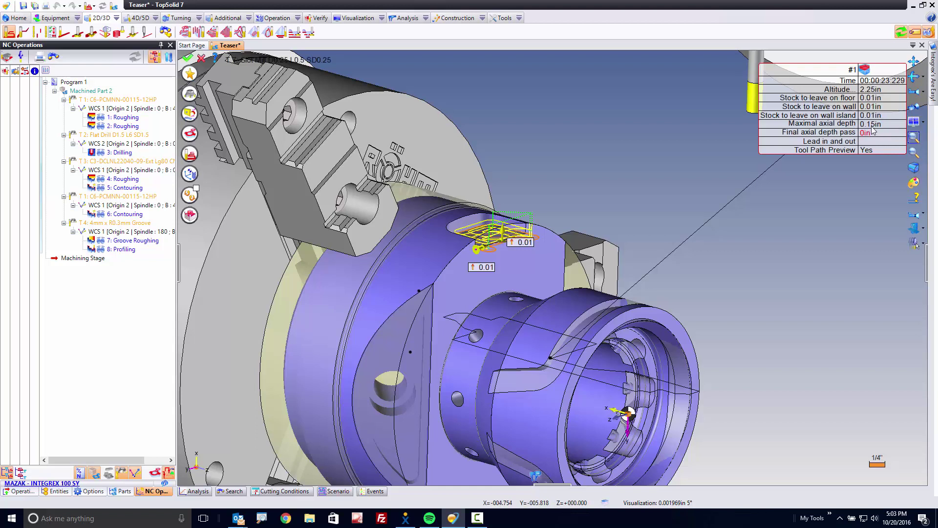
pyautogui.click(874, 126)
pyautogui.write('.12')
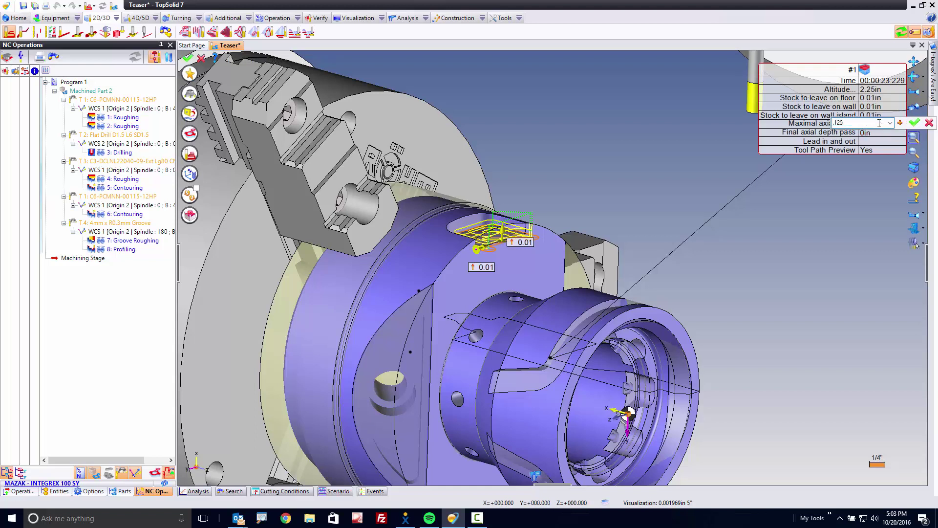
pyautogui.press('Return')
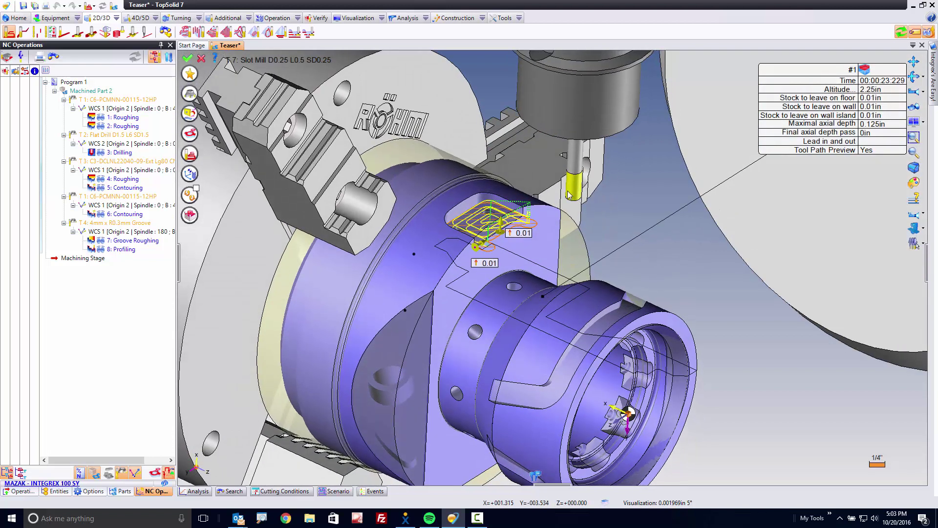
# Set the pocketing's cutting conditions to 2500 rpm and 50 in/min, then create the operation
pyautogui.click(190, 117)
pyautogui.doubleClick(49, 143)
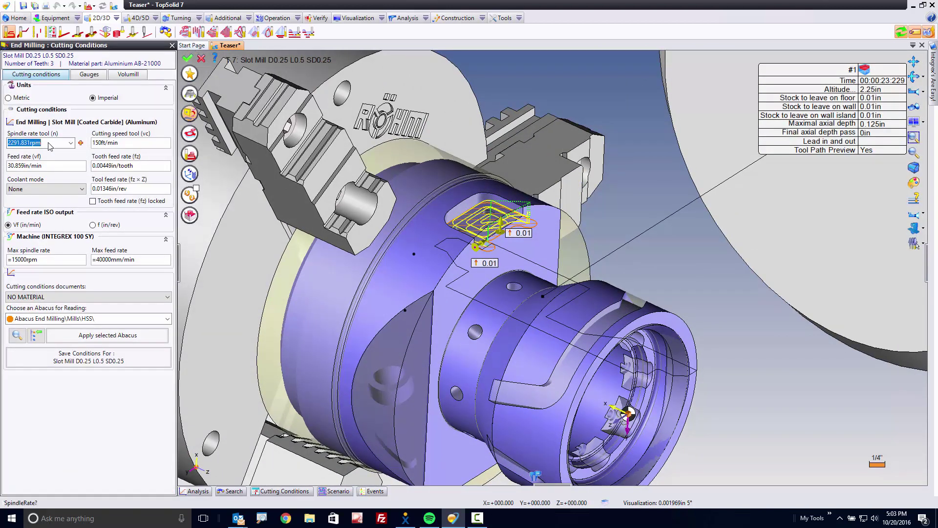
pyautogui.write('2500')
pyautogui.press('Tab')
pyautogui.write('50')
pyautogui.press('Tab')
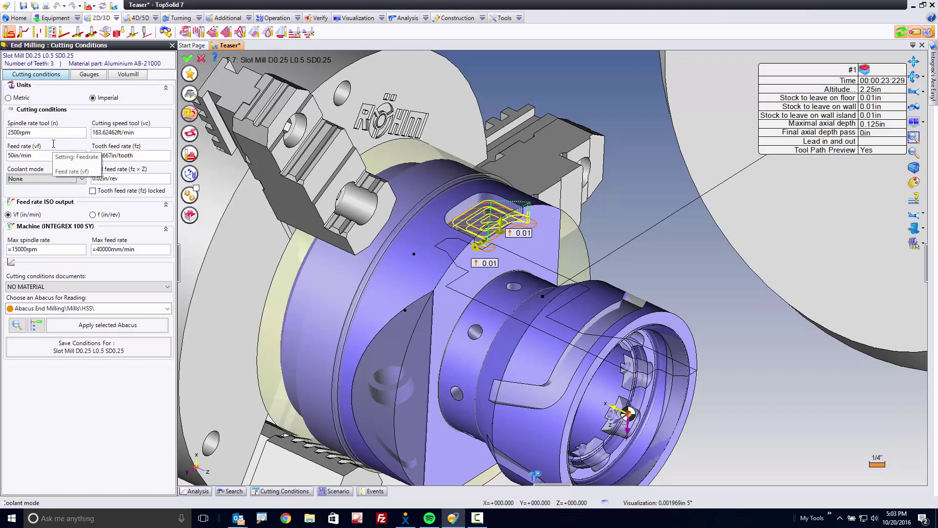
pyautogui.moveTo(484, 231)
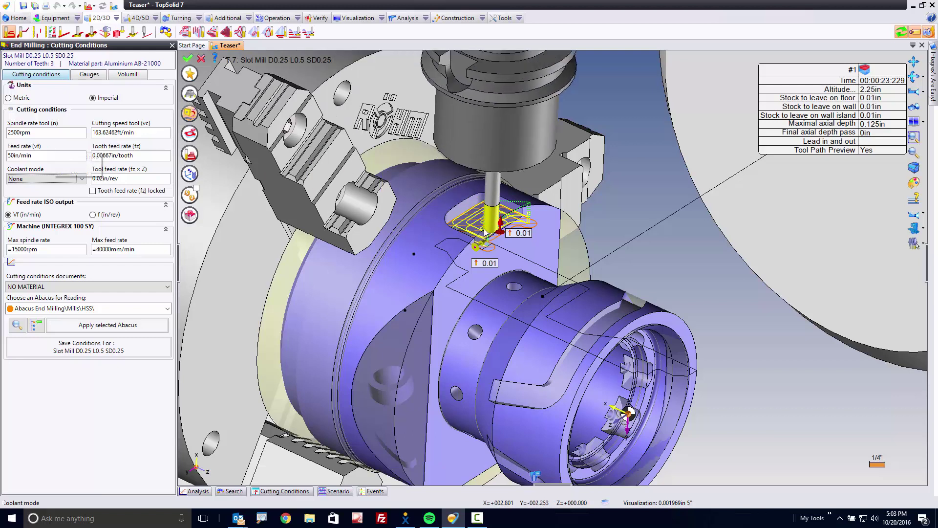
pyautogui.click(189, 59)
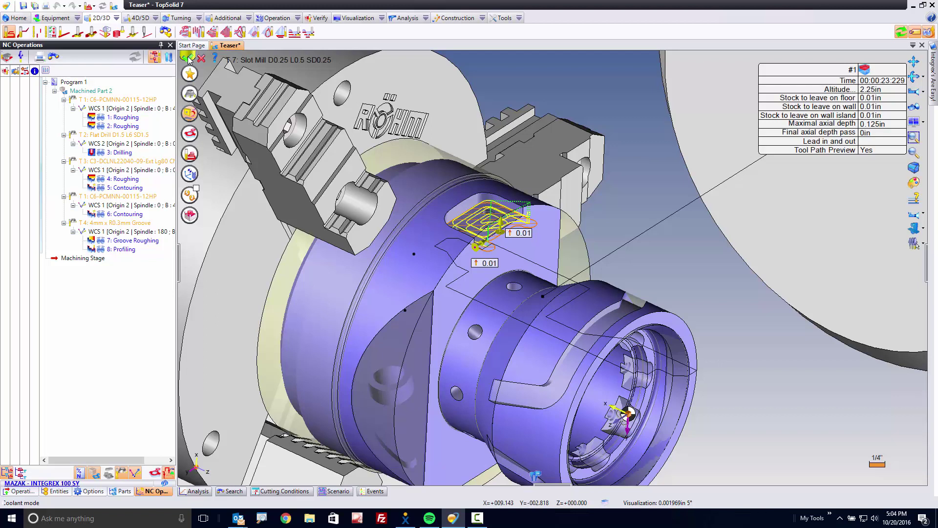
# Show the machine housing during the open pocketing simulation, then stop it
pyautogui.scroll(-6, 368, 249)
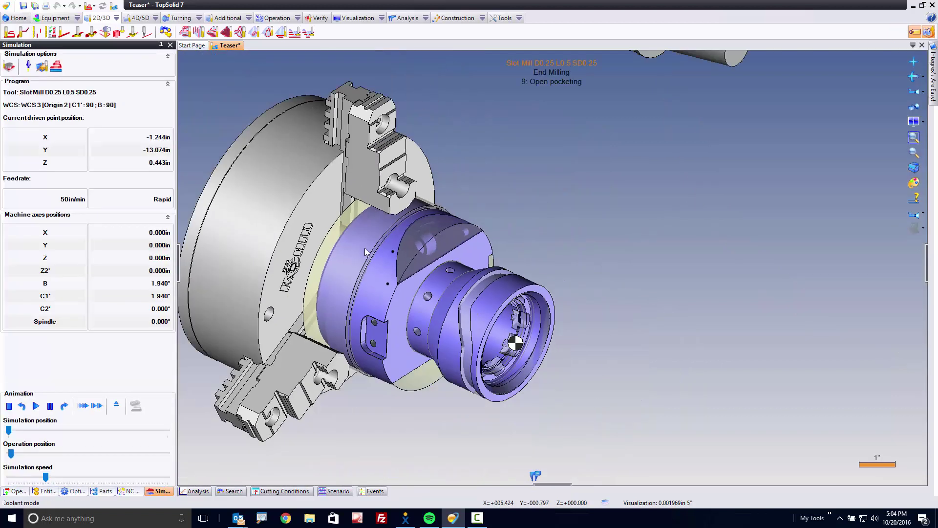
pyautogui.click(33, 68)
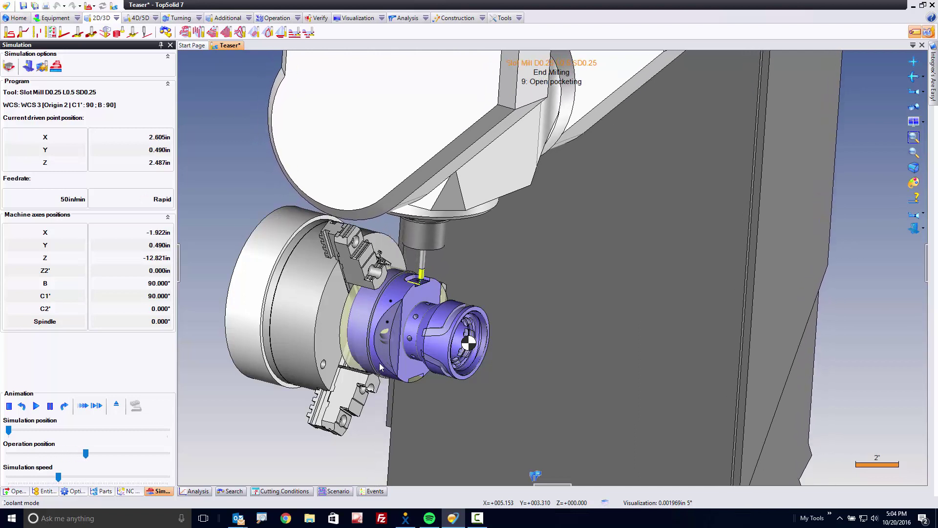
pyautogui.press('Escape')
# Add Open pocketing operation 10 on the two-hole pocket on the part's opposite side
pyautogui.hotkey('ctrl', '1')
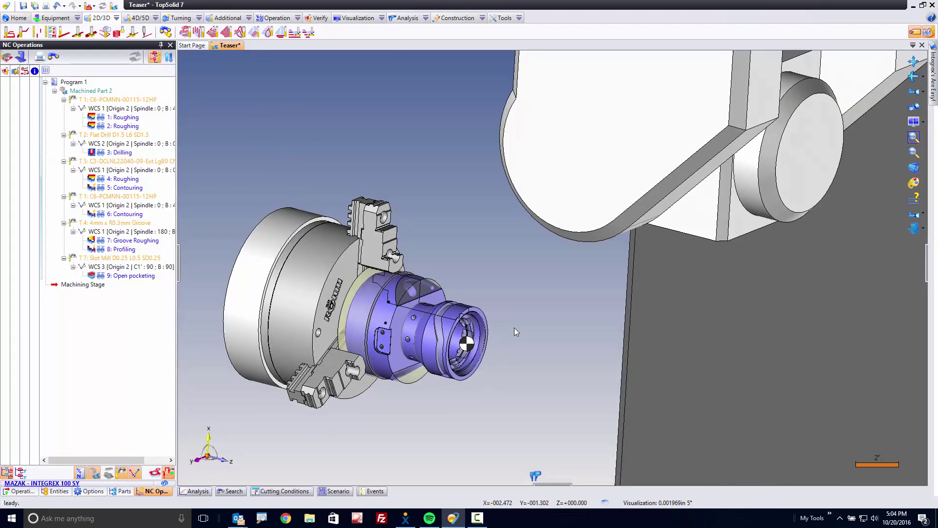
pyautogui.hotkey('ctrl', '2')
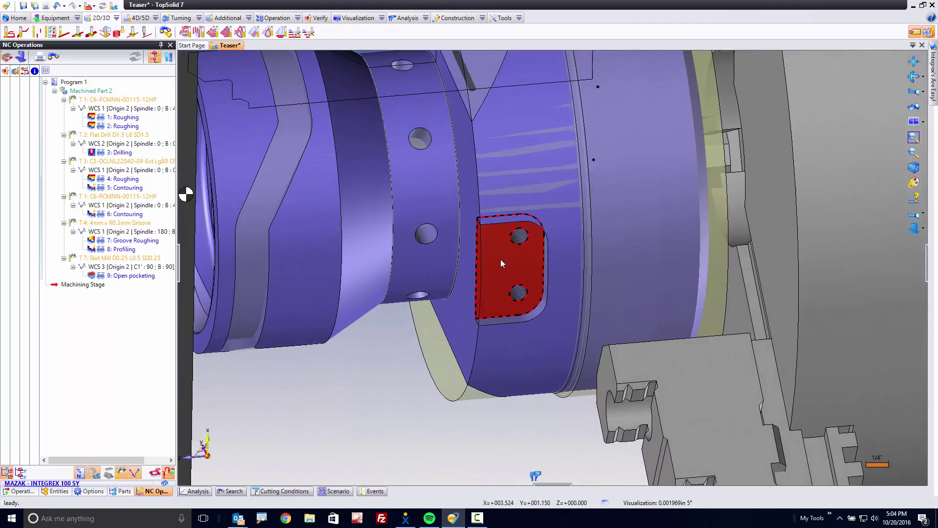
pyautogui.click(502, 261)
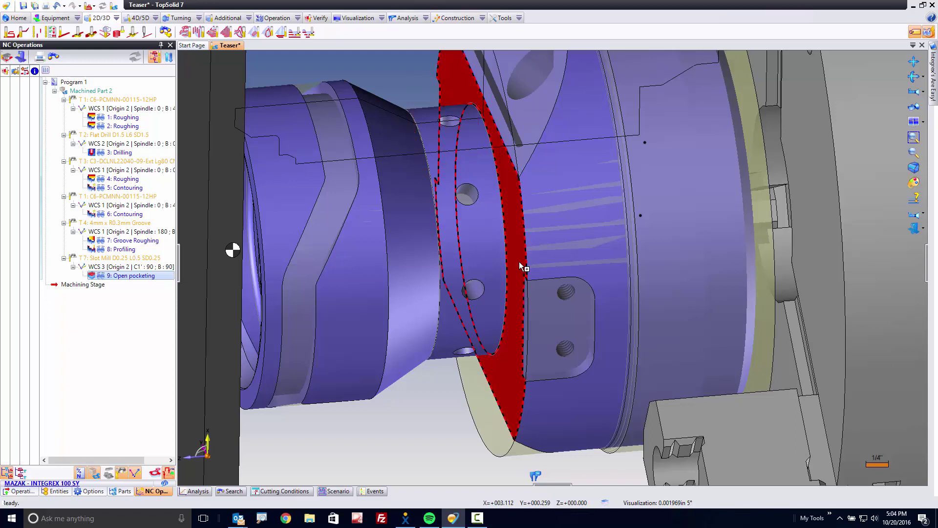
pyautogui.click(554, 317)
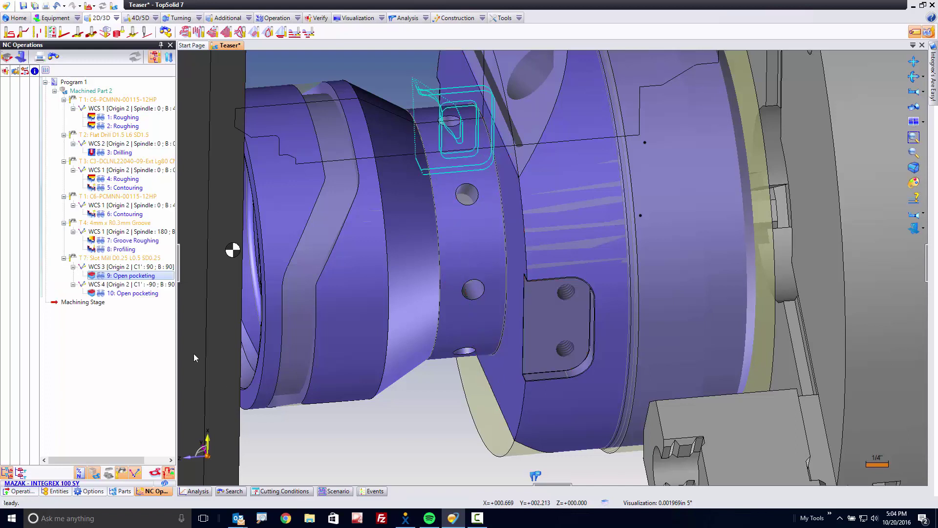
pyautogui.click(140, 294)
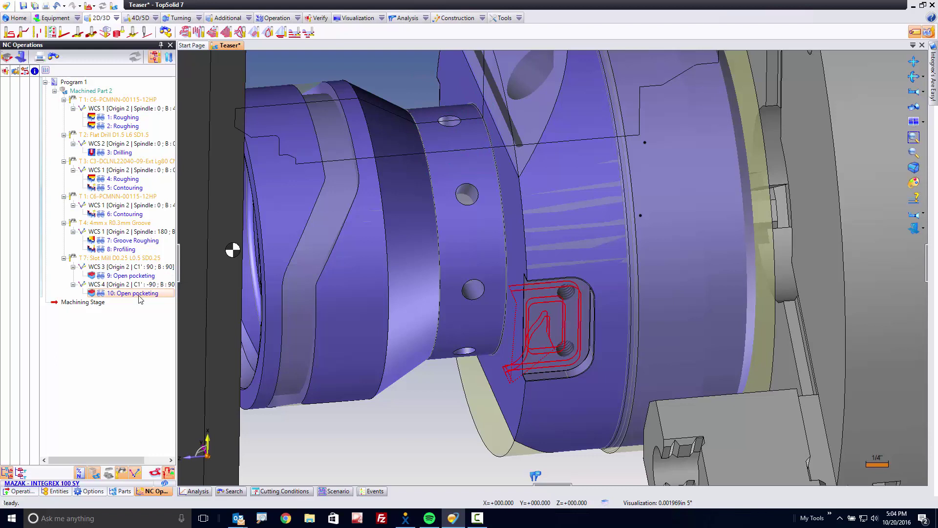
pyautogui.scroll(-5, 469, 382)
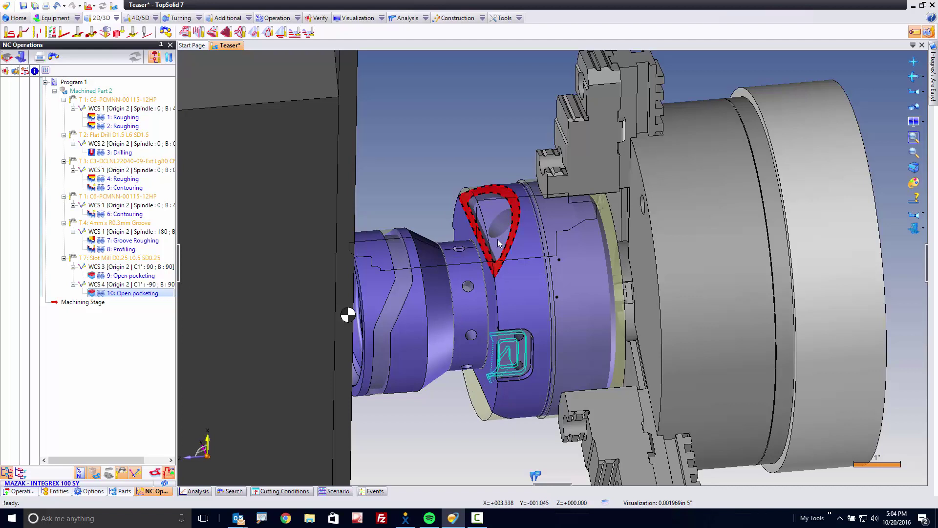
# Create Facing operation 11 on the first angled triangular face and review its toolpath
pyautogui.scroll(3, 494, 230)
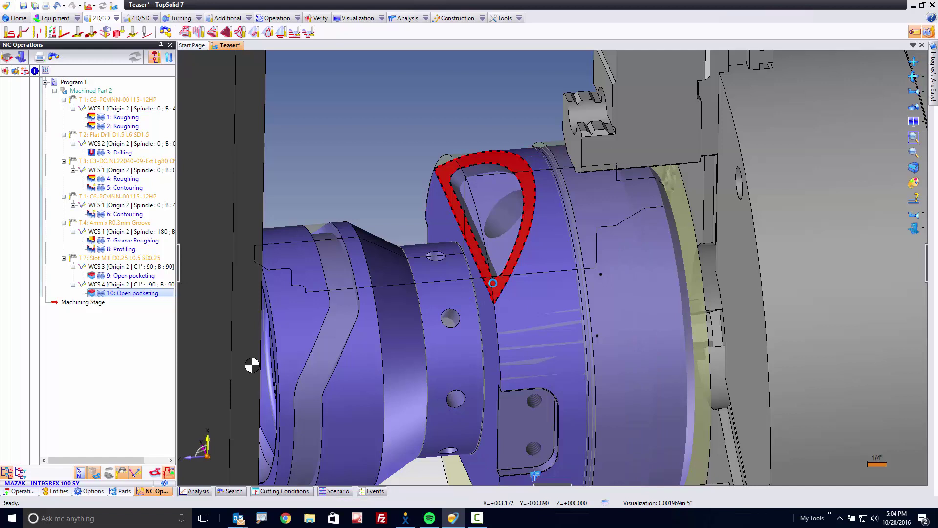
pyautogui.click(123, 314)
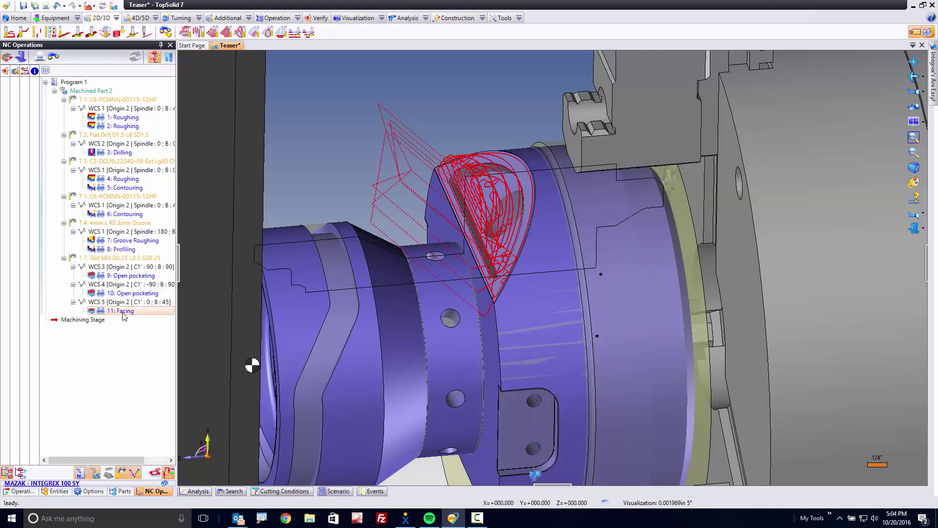
pyautogui.click(122, 311)
pyautogui.scroll(3, 309, 130)
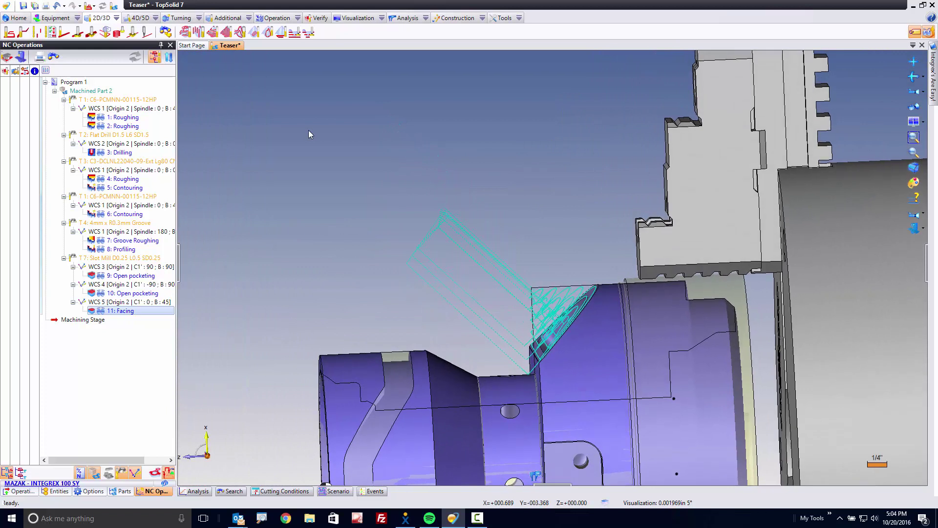
pyautogui.click(558, 216)
pyautogui.scroll(-5, 559, 217)
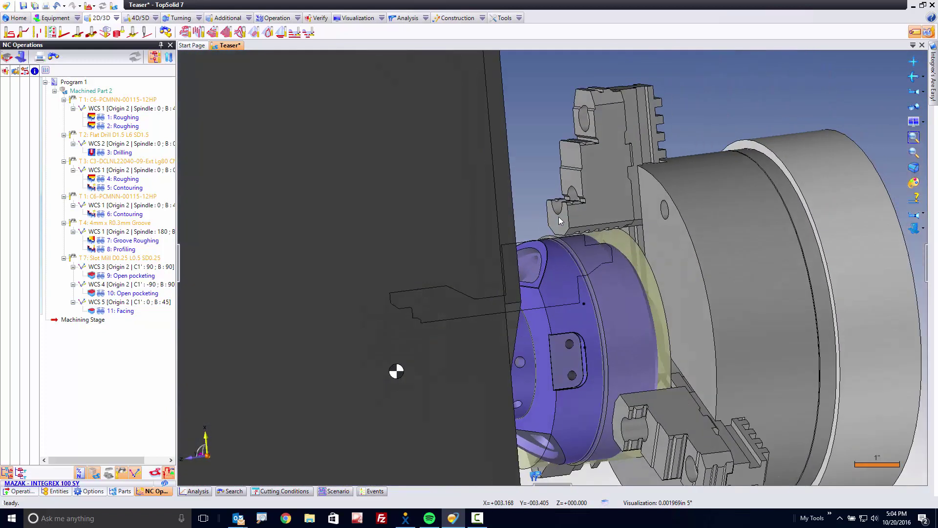
pyautogui.scroll(5, 559, 216)
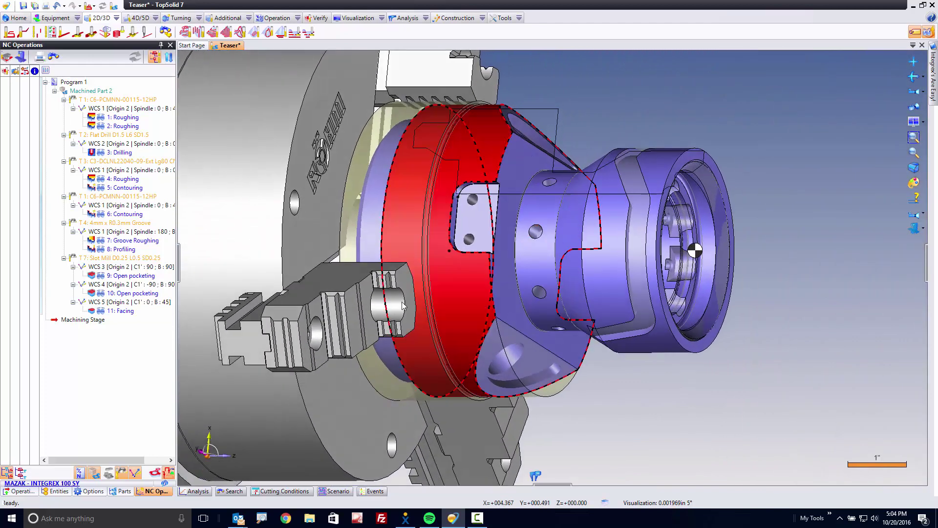
# Add matching Facing operation 12 on the other triangular face
pyautogui.click(128, 312)
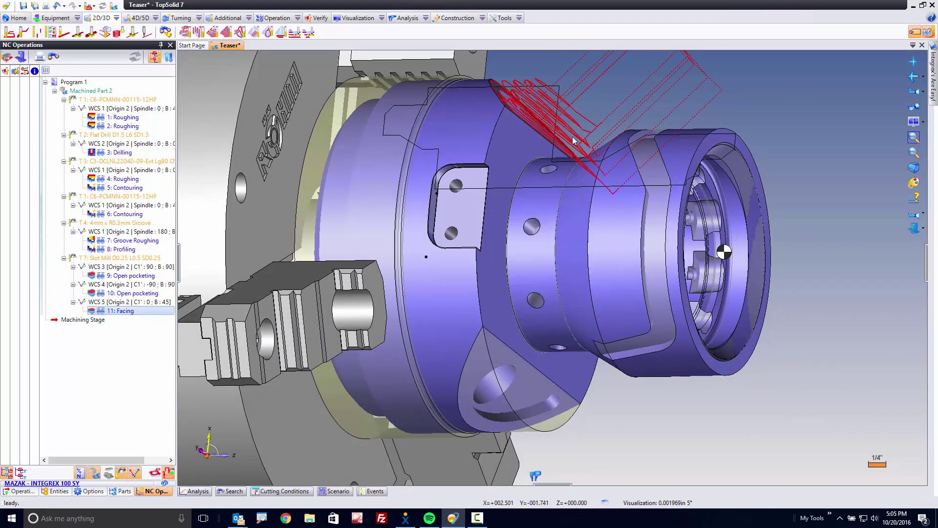
pyautogui.click(485, 351)
pyautogui.scroll(-4, 481, 347)
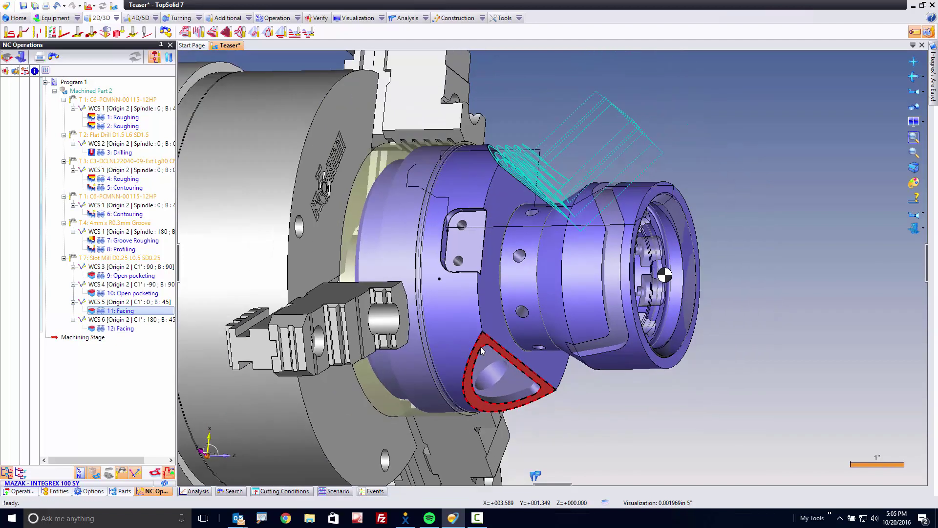
pyautogui.click(644, 364)
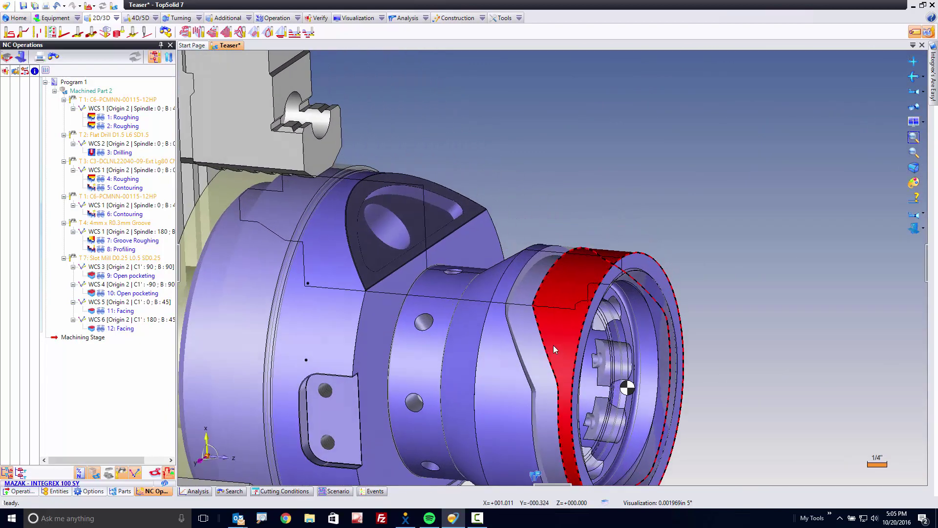
# Start an End Milling operation on the face near the nose using four-axis radial milling
pyautogui.rightClick(524, 330)
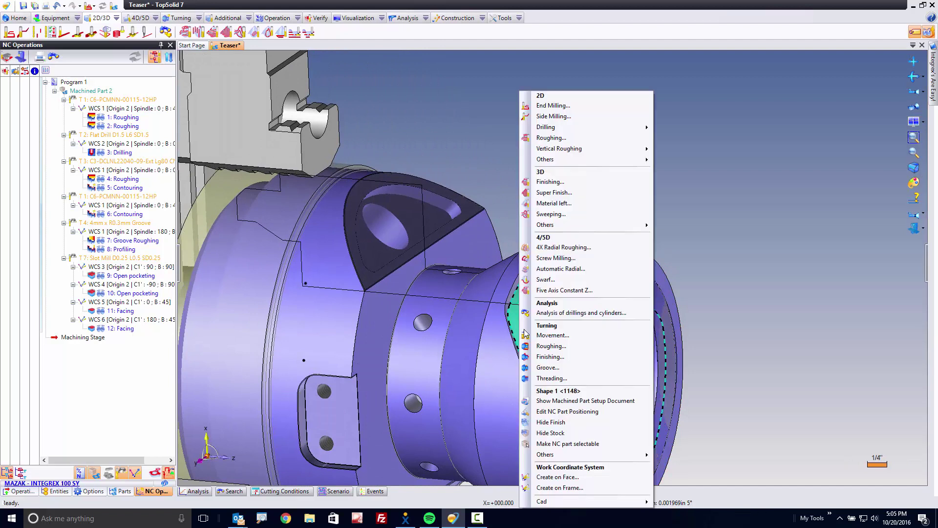
pyautogui.click(590, 105)
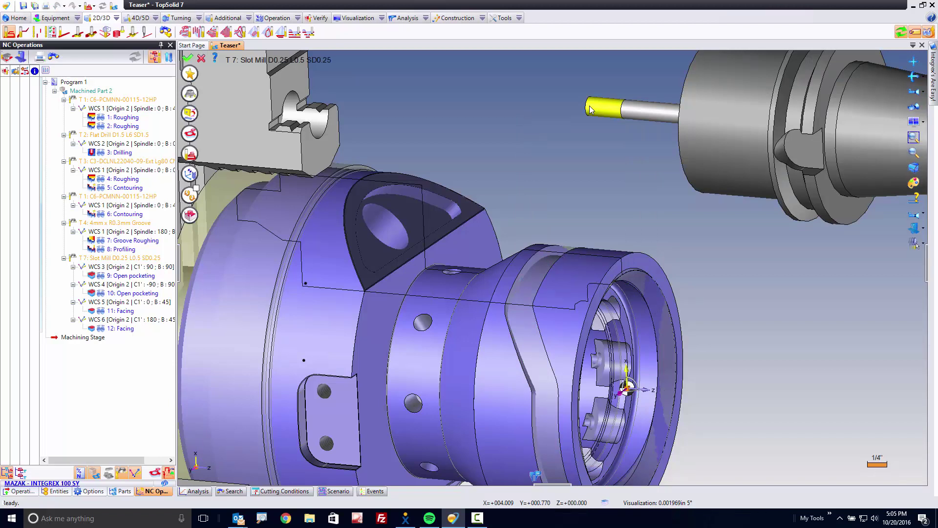
pyautogui.scroll(-5, 589, 109)
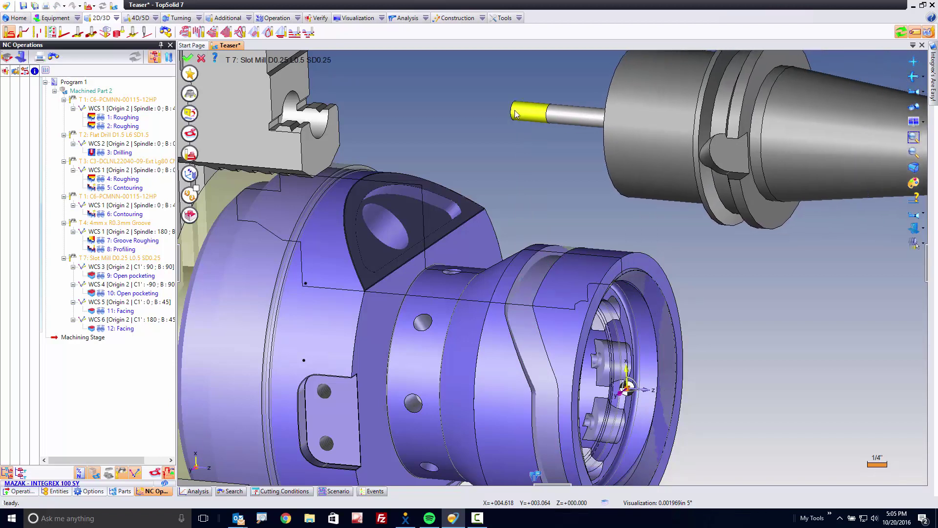
pyautogui.click(193, 199)
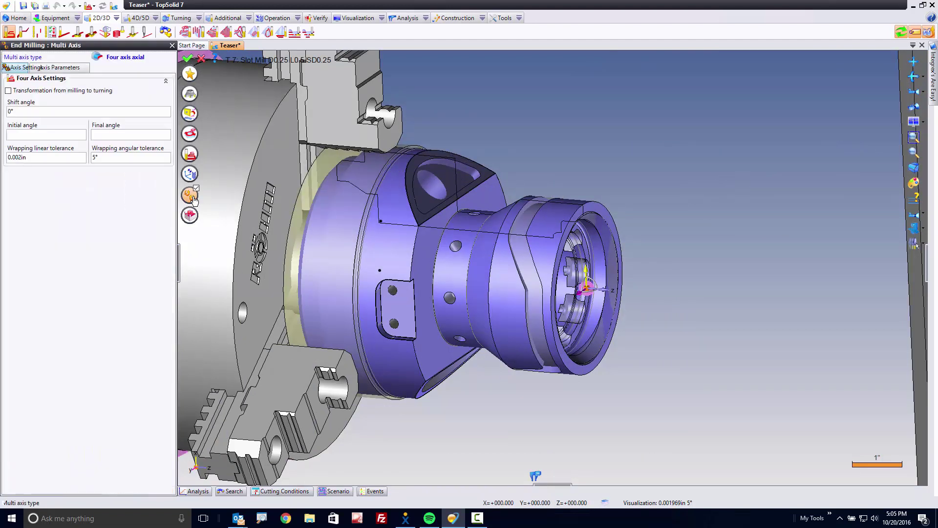
pyautogui.click(127, 58)
pyautogui.click(70, 83)
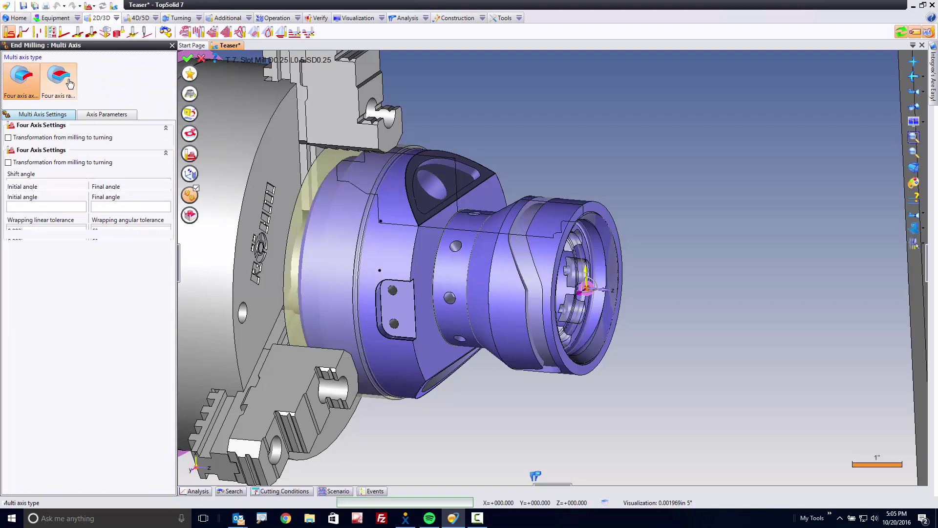
pyautogui.click(70, 84)
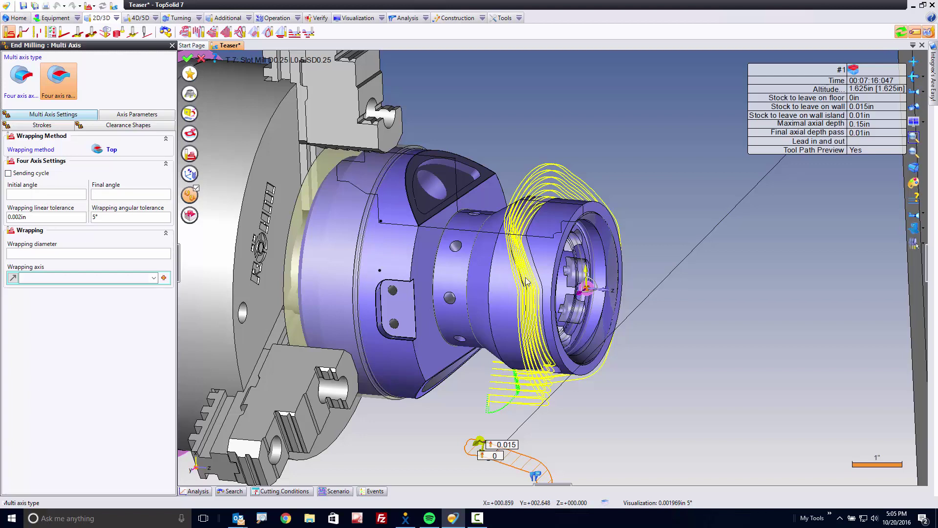
# Set the starting altitude from a point picked on the model
pyautogui.click(189, 155)
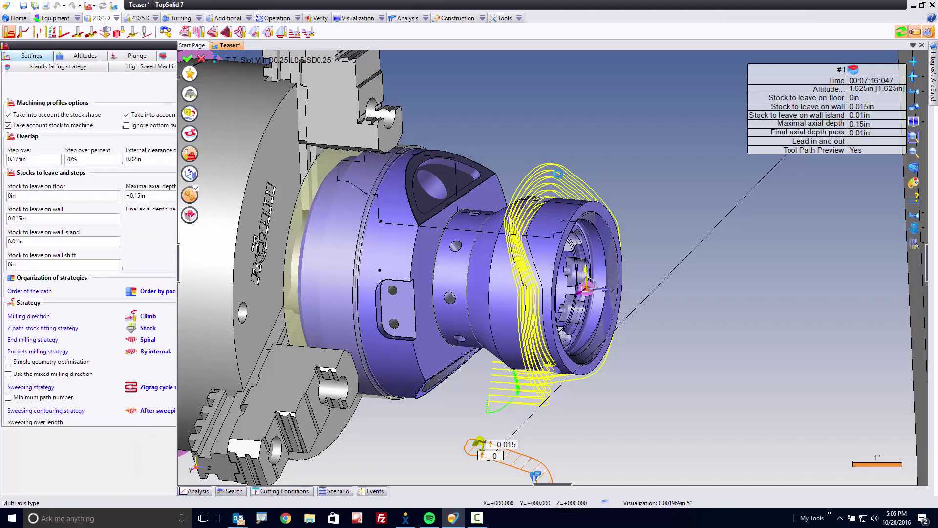
pyautogui.click(49, 57)
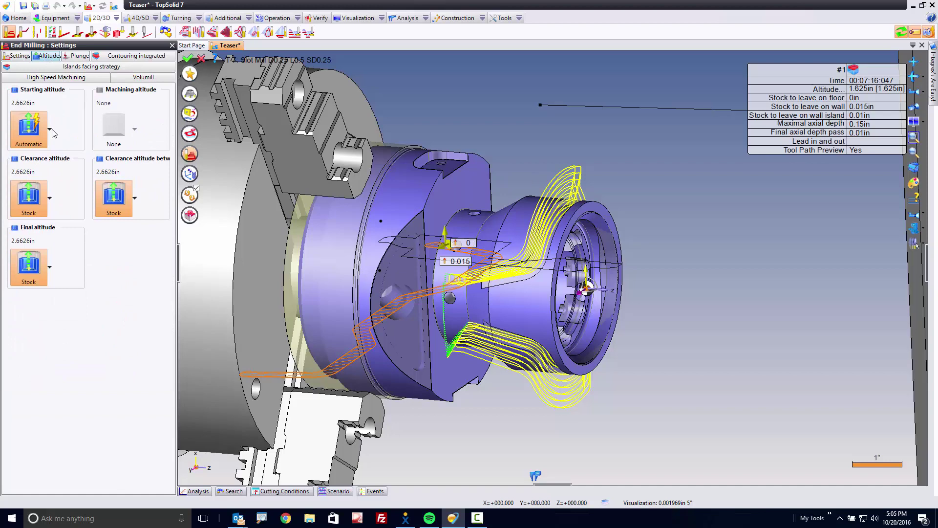
pyautogui.click(50, 130)
pyautogui.click(101, 172)
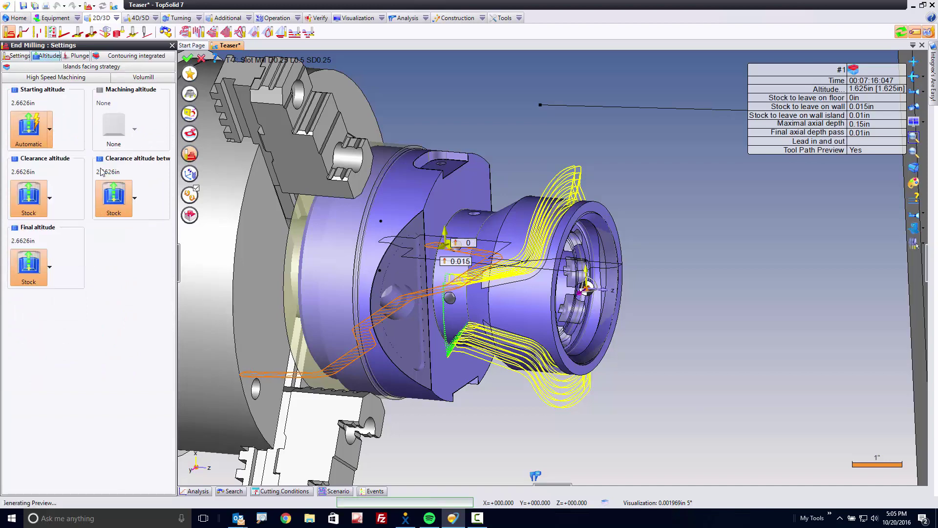
pyautogui.moveTo(589, 364); pyautogui.dragTo(603, 289, button='middle')
pyautogui.scroll(5, 602, 289)
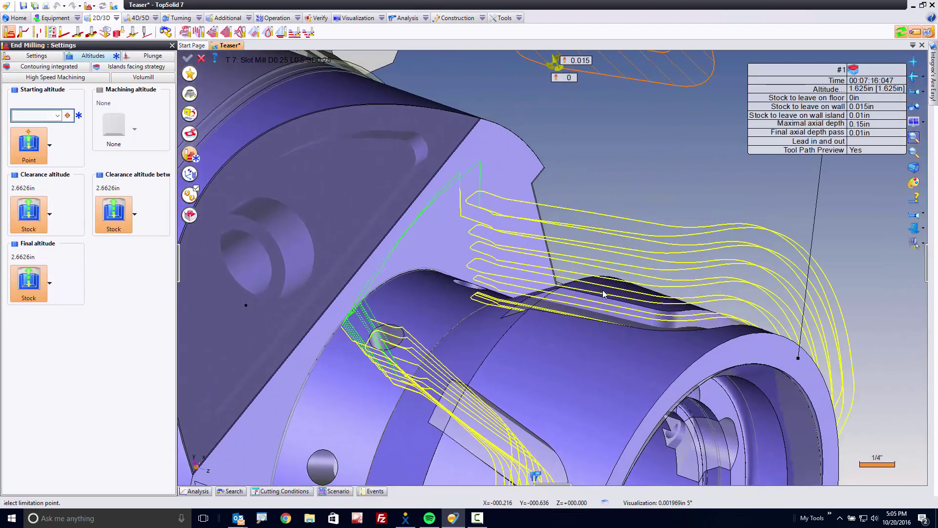
pyautogui.click(485, 374)
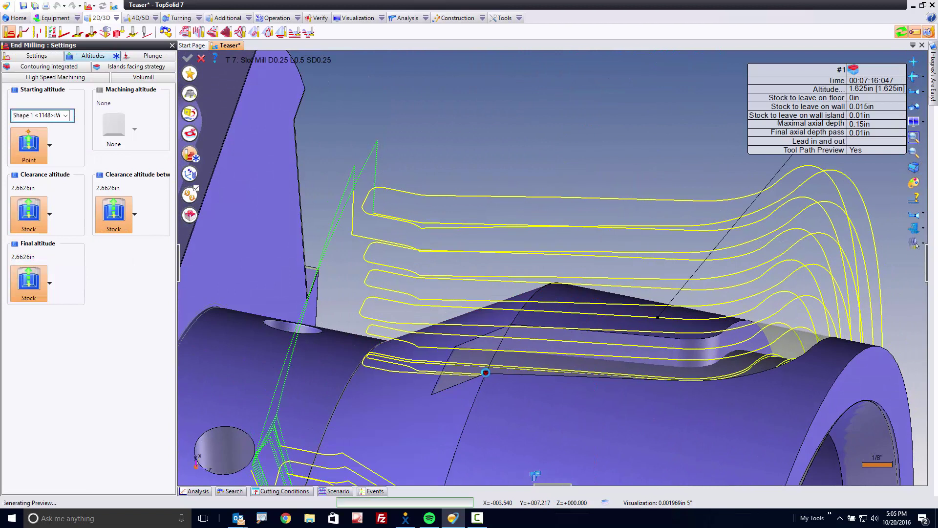
pyautogui.scroll(-2, 493, 227)
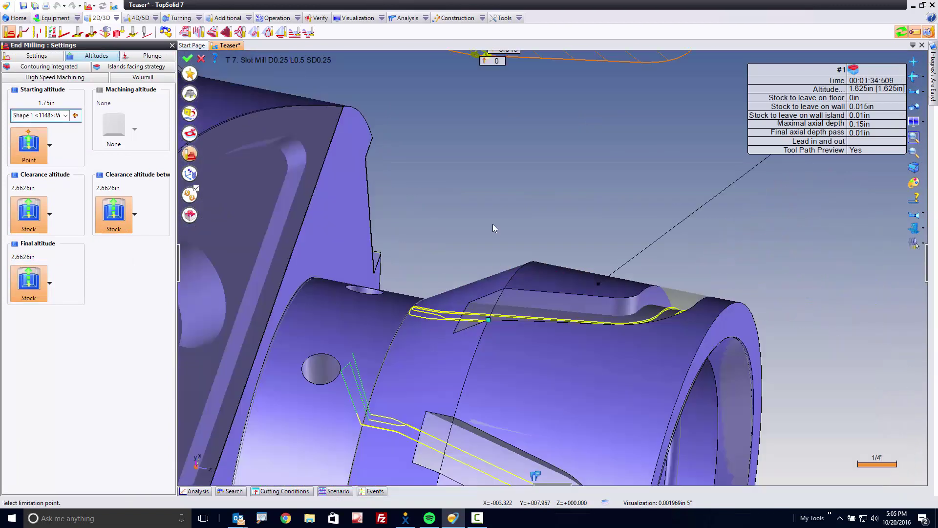
pyautogui.scroll(-2, 493, 224)
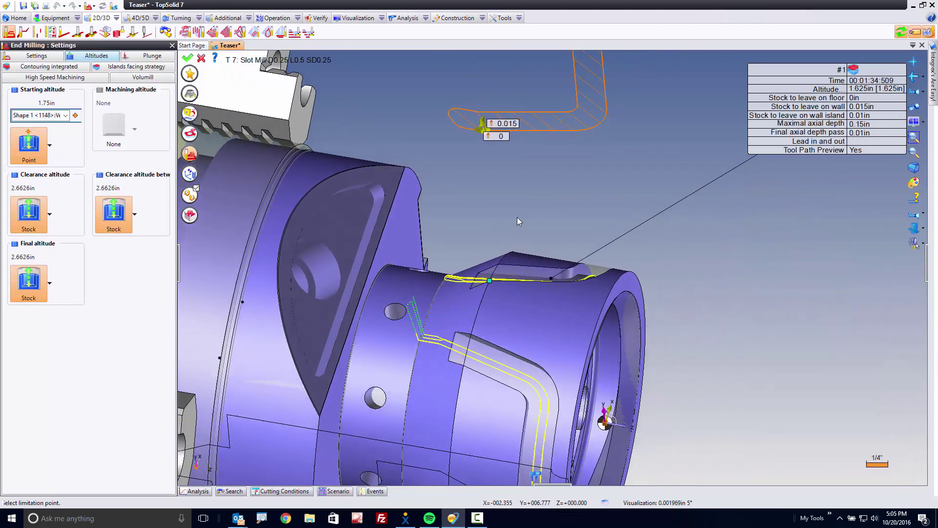
pyautogui.press('Left')
pyautogui.press('Left')
pyautogui.press('Left')
pyautogui.moveTo(385, 168); pyautogui.dragTo(660, 166, button='middle')
# Leave 0.01in wall and floor stock with a 0in final axial depth pass, then validate
pyautogui.click(870, 107)
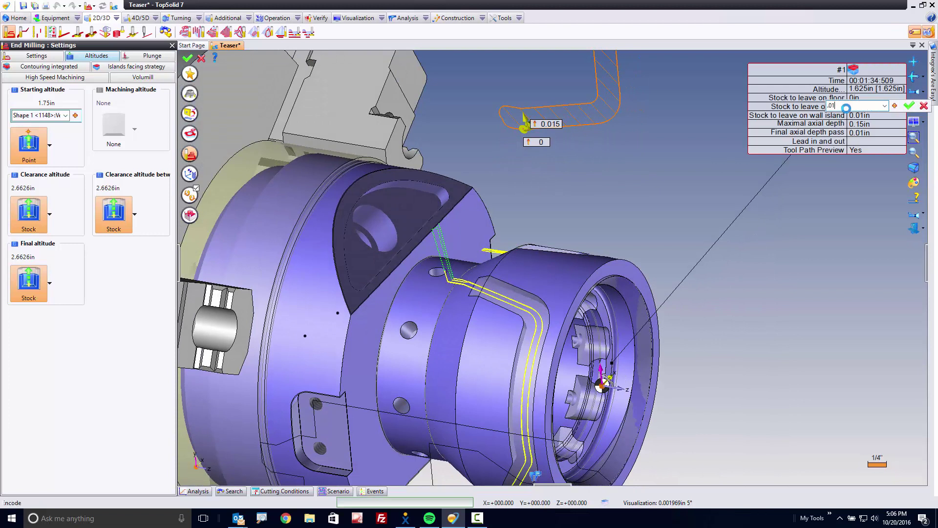
pyautogui.write('.01')
pyautogui.press('Return')
pyautogui.click(857, 99)
pyautogui.write('.0')
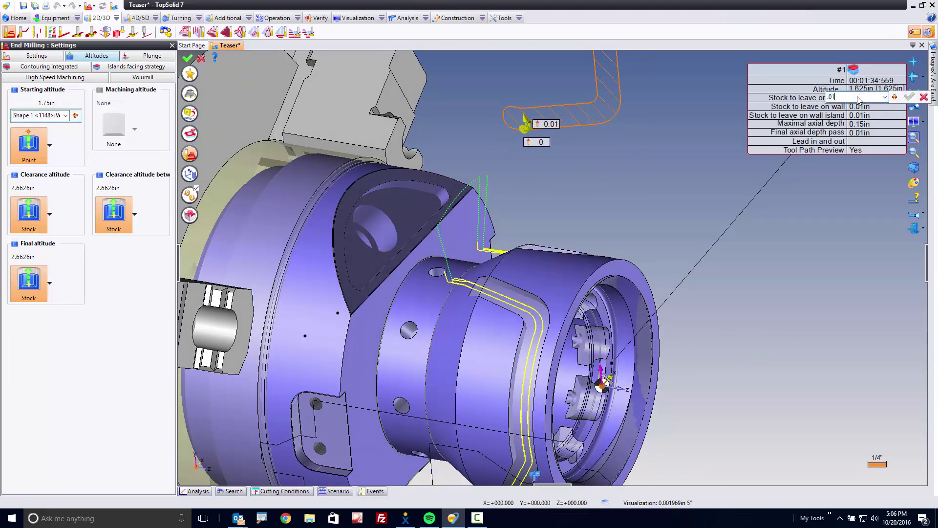
pyautogui.press('Return')
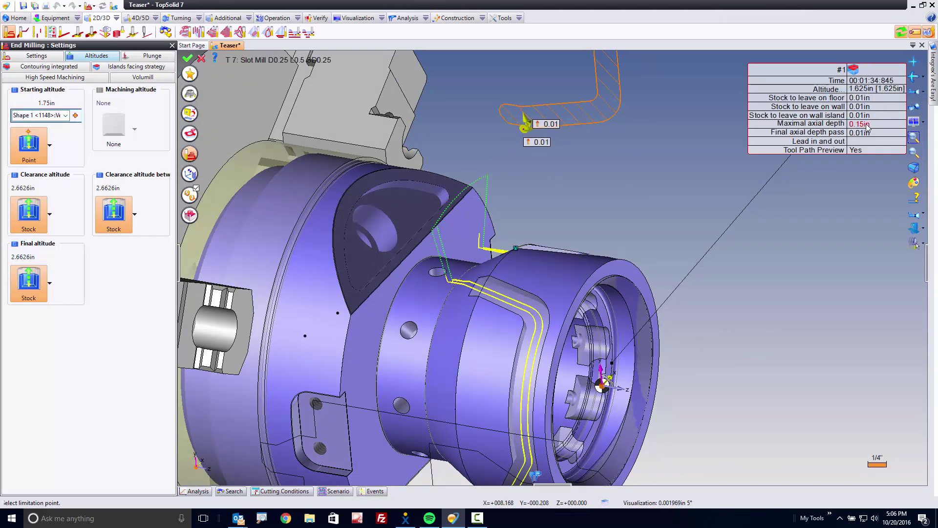
pyautogui.click(867, 133)
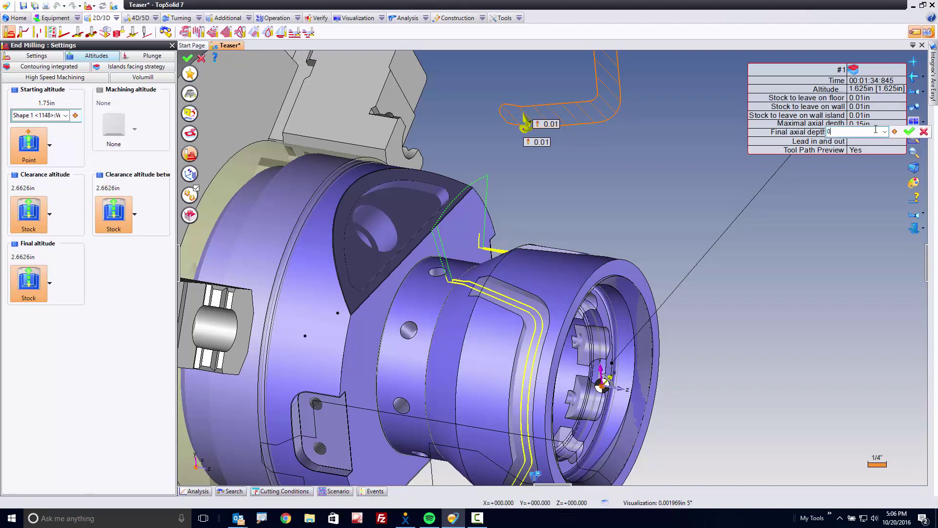
pyautogui.press('Return')
pyautogui.click(186, 59)
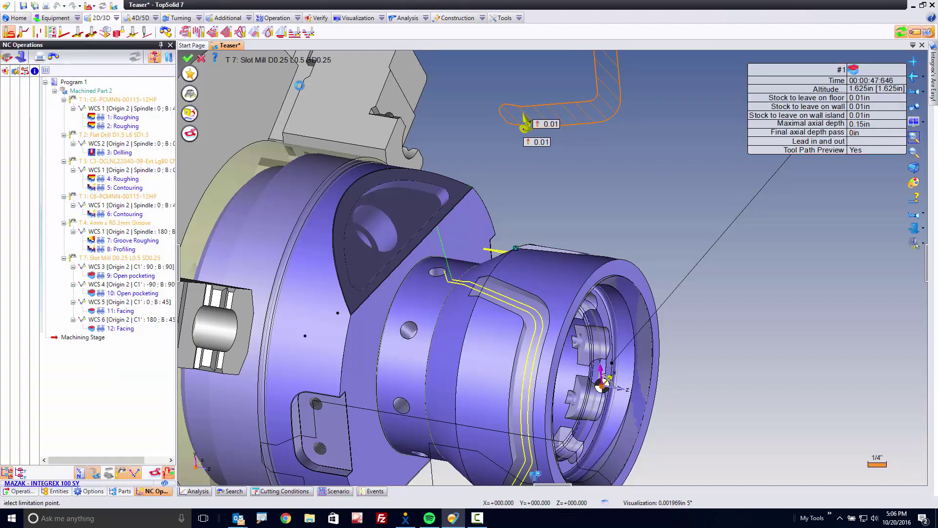
# Simulate 13: Open pocketing (Radial) on the Mazak with the machine head shown, then exit
pyautogui.click(41, 65)
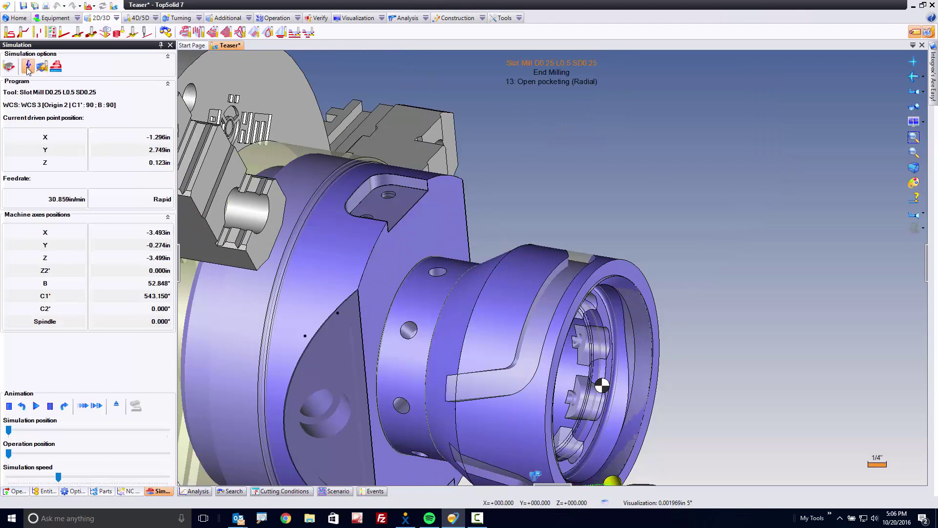
pyautogui.click(27, 67)
pyautogui.scroll(-5, 456, 161)
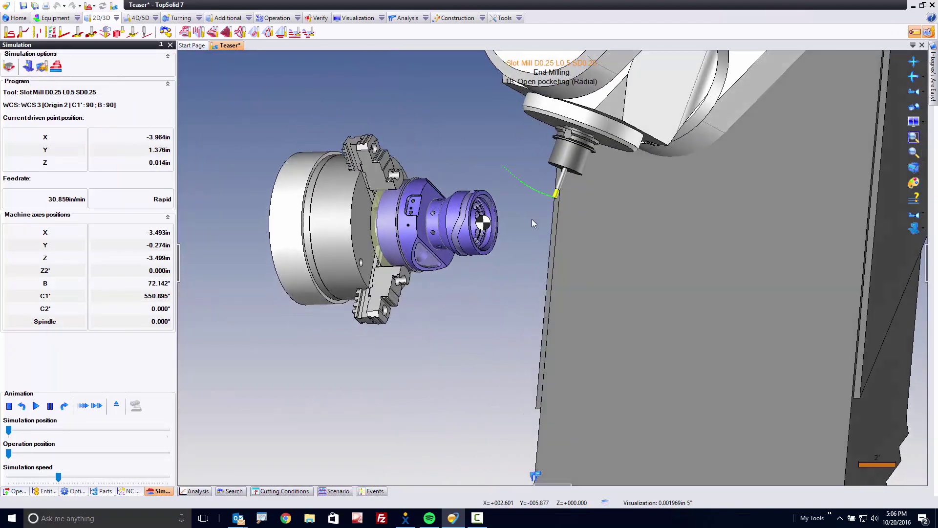
pyautogui.scroll(4, 503, 277)
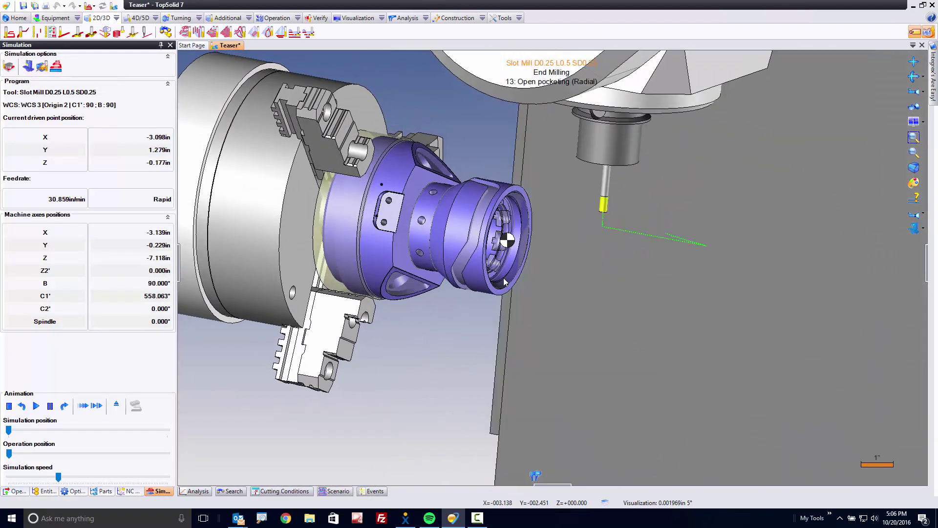
pyautogui.scroll(2, 505, 282)
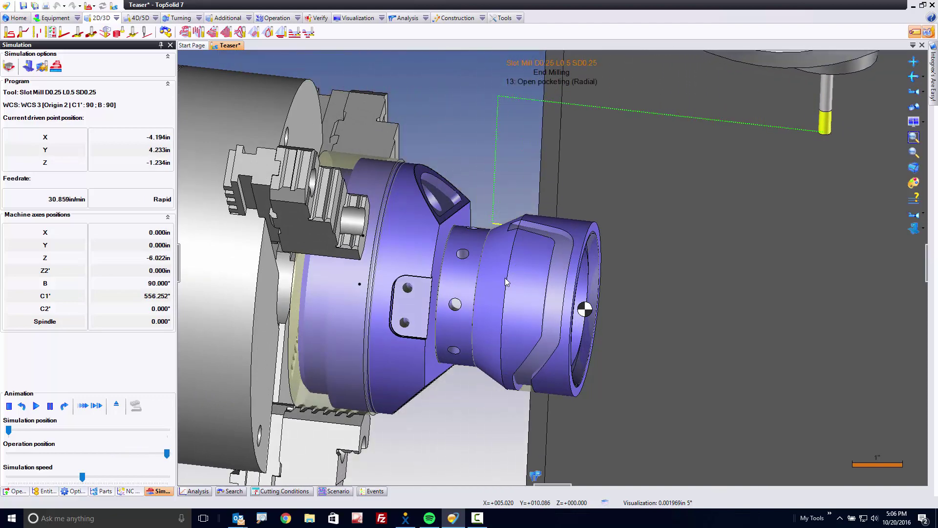
pyautogui.press('Escape')
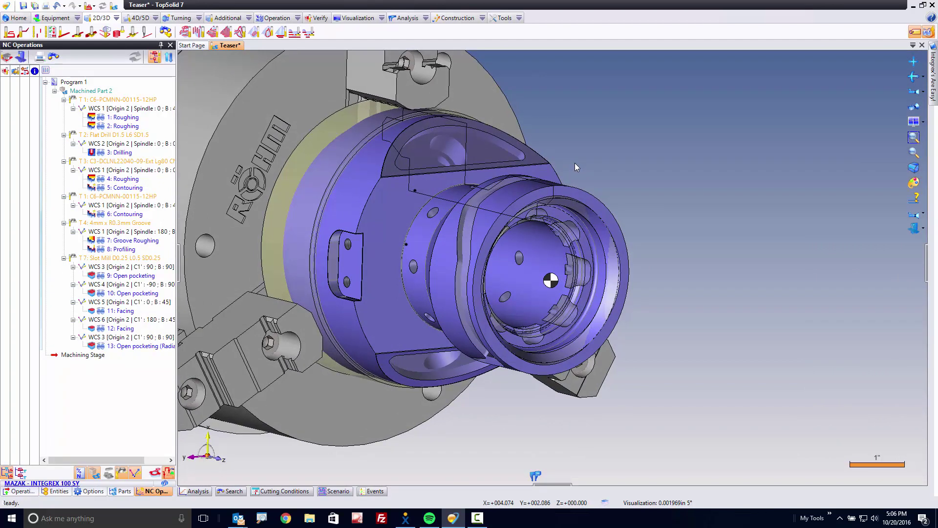
# Start an End Milling operation on the bore's inner cutout face
pyautogui.scroll(4, 593, 292)
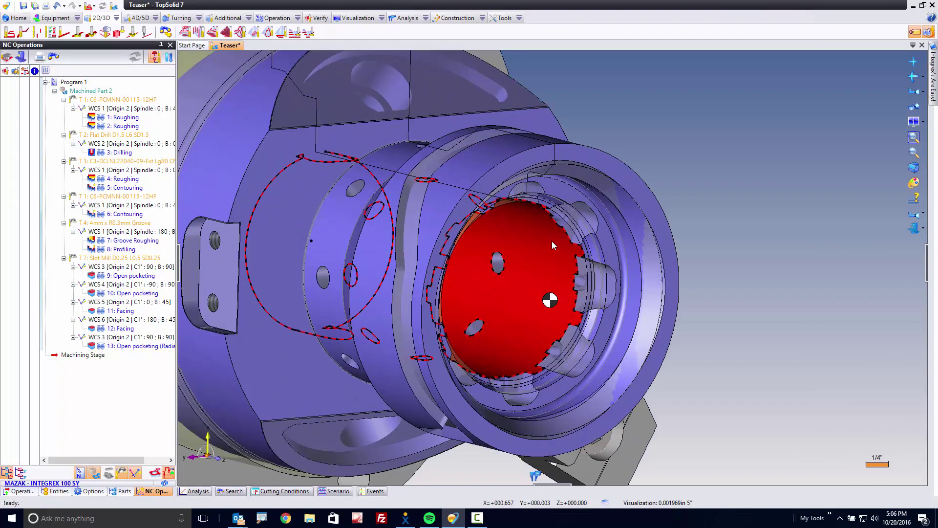
pyautogui.scroll(2, 601, 230)
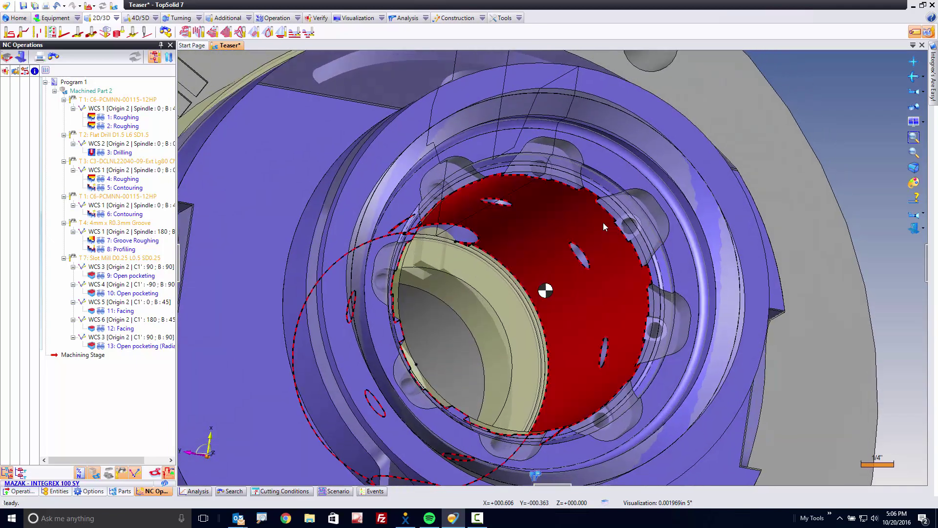
pyautogui.rightClick(560, 196)
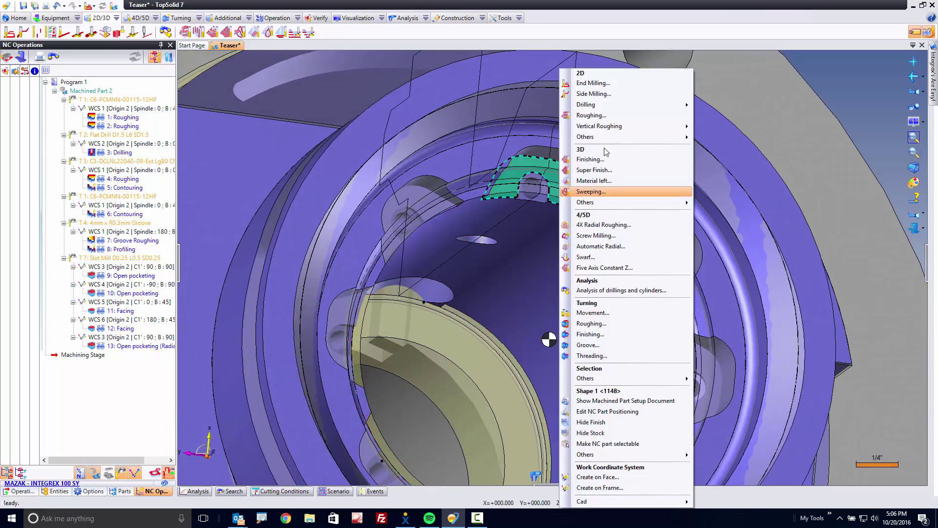
pyautogui.click(623, 83)
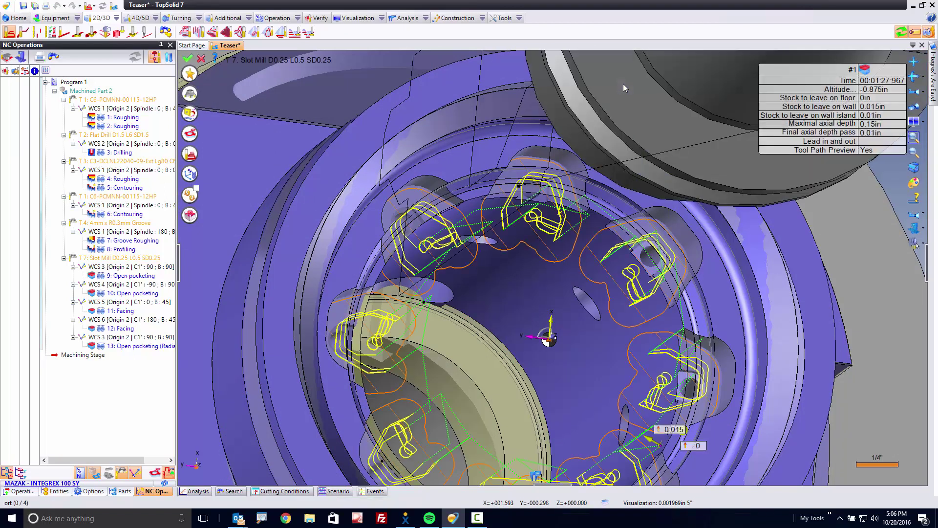
# Set 0.01in floor and wall stock, 0.125in maximal axial depth, 0in final pass, and validate
pyautogui.click(865, 98)
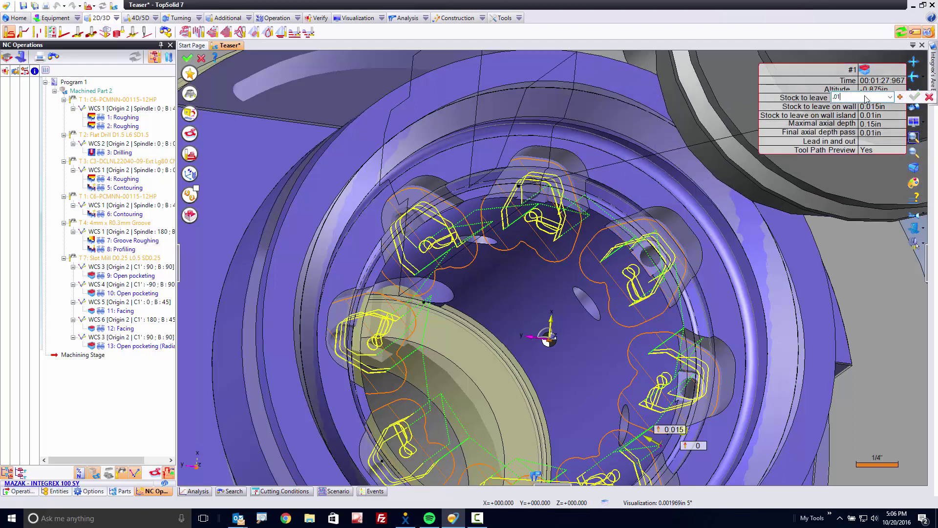
pyautogui.press('Return')
pyautogui.click(875, 105)
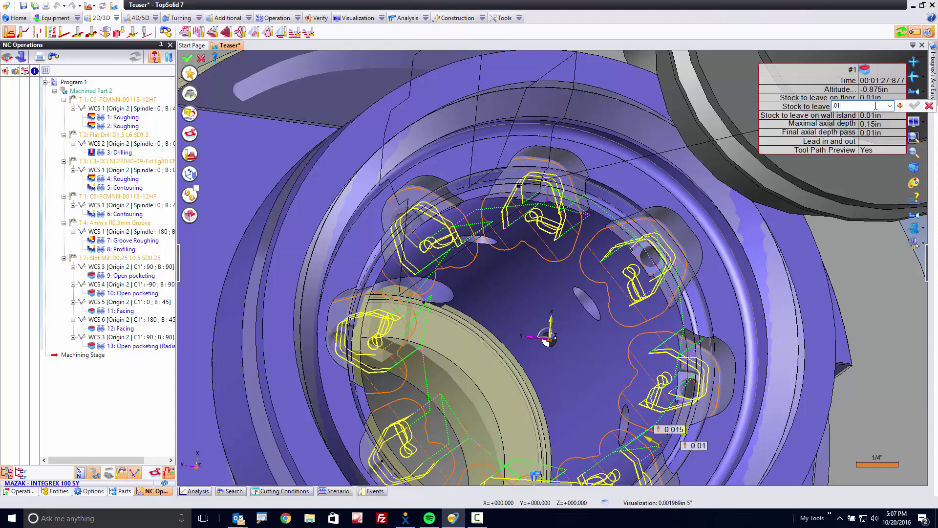
pyautogui.press('Return')
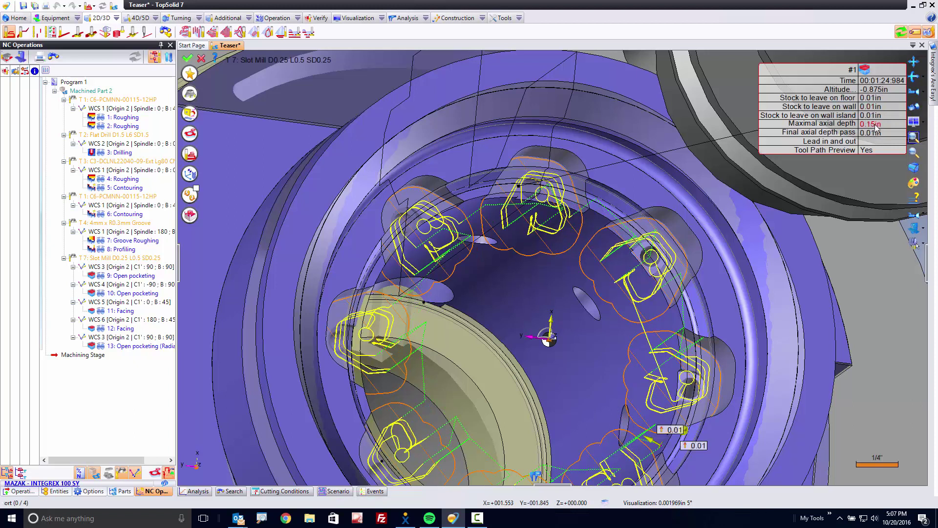
pyautogui.click(875, 125)
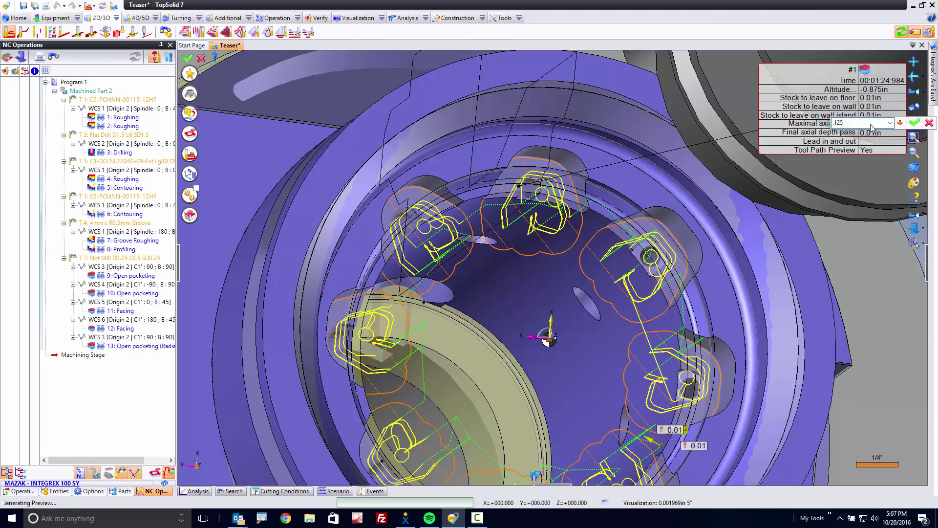
pyautogui.press('Return')
pyautogui.click(873, 133)
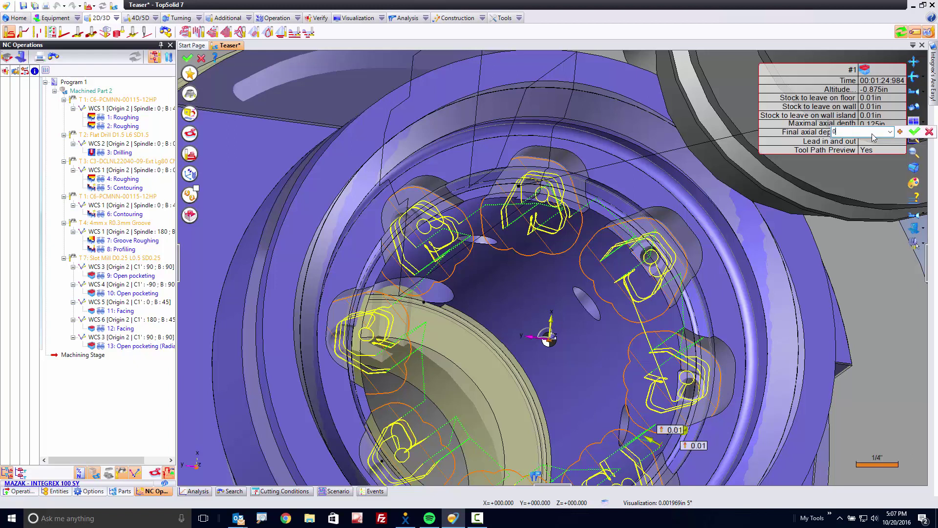
pyautogui.write('0')
pyautogui.press('Return')
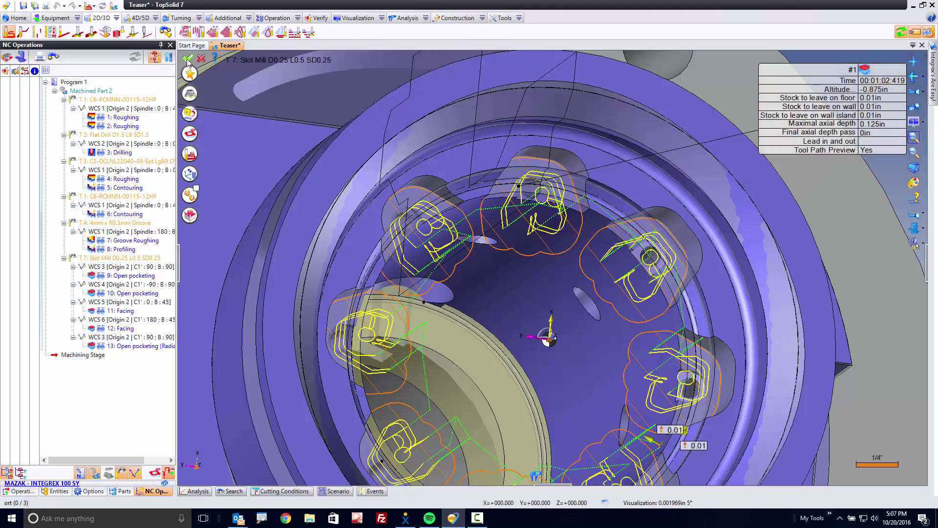
pyautogui.click(186, 59)
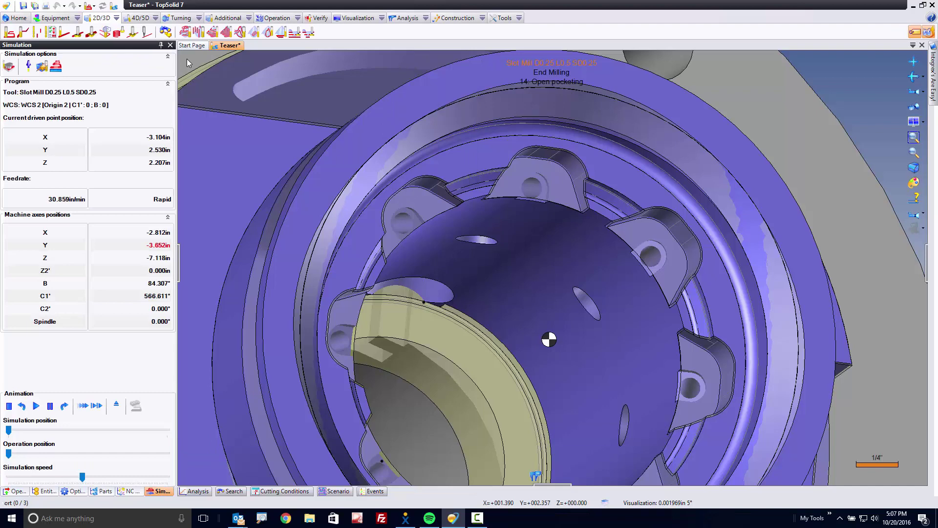
# Replay operation 14's simulation from the start with the machine shown, then close it
pyautogui.click(27, 65)
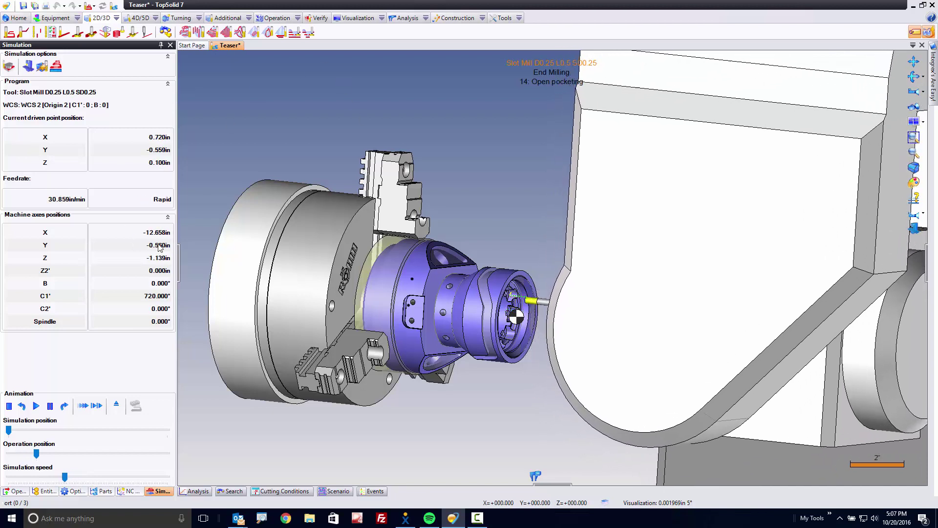
pyautogui.click(9, 406)
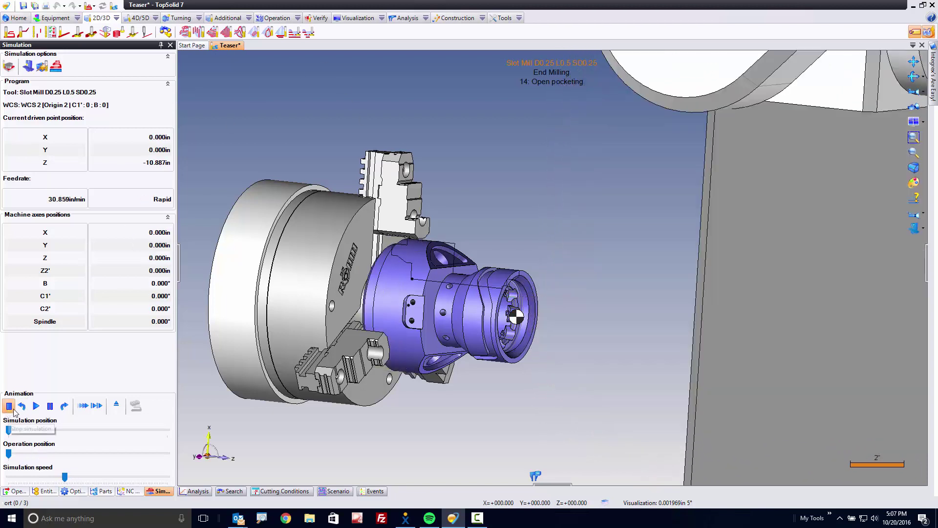
pyautogui.click(35, 406)
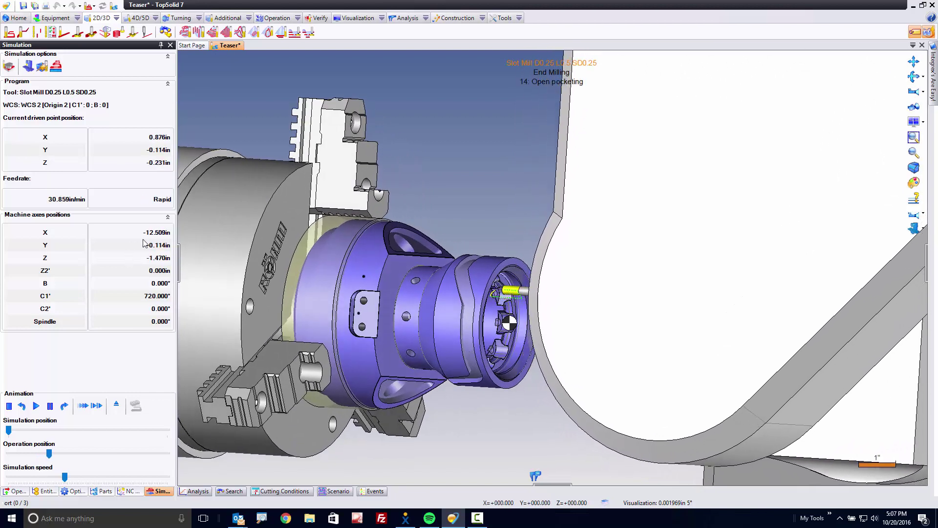
pyautogui.click(116, 406)
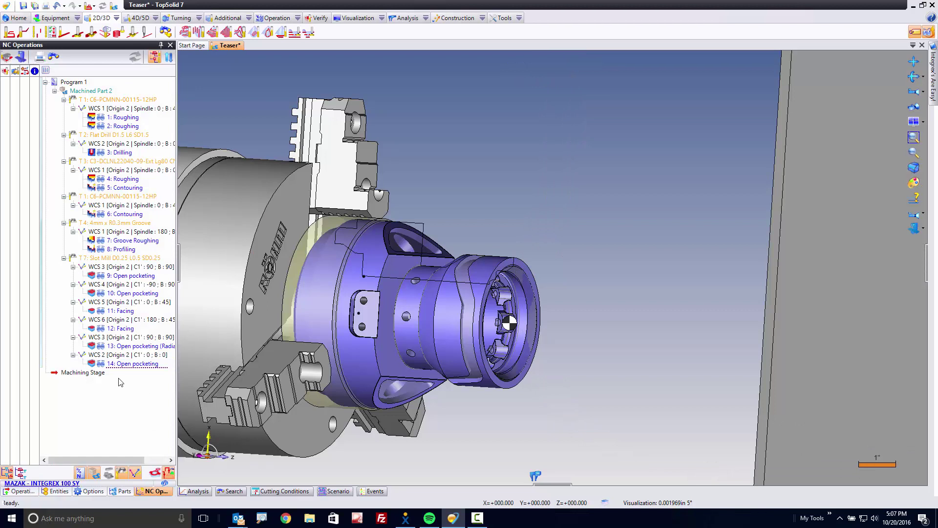
# Review the machine's axis strokes, then reopen 14: Open pocketing for editing
pyautogui.moveTo(131, 372)
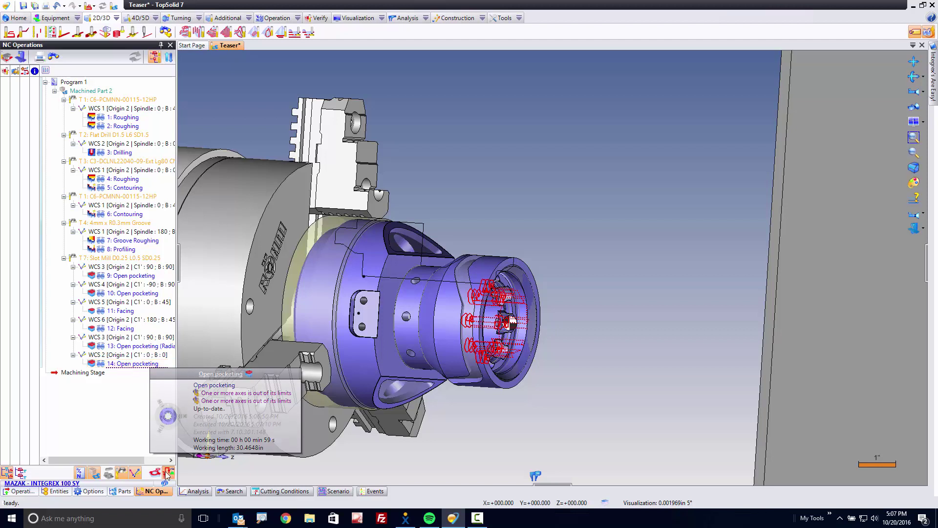
pyautogui.click(165, 484)
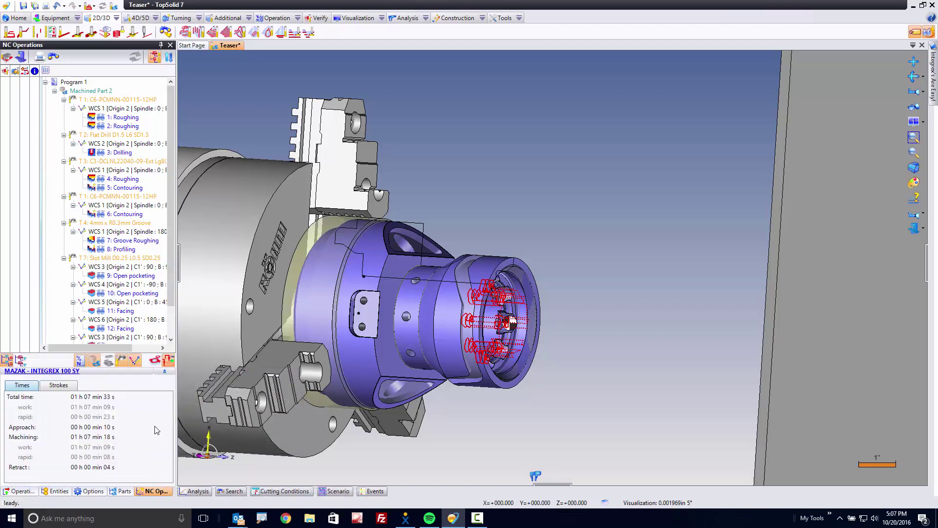
pyautogui.click(55, 386)
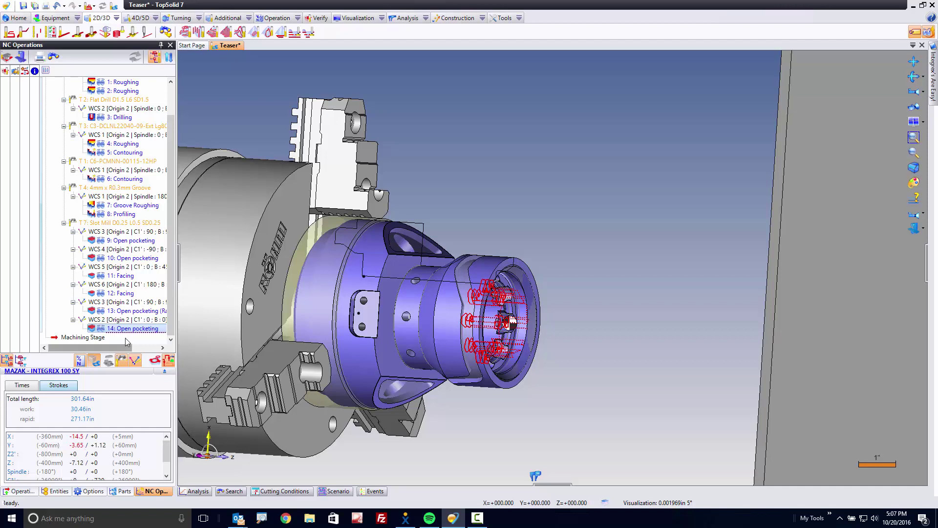
pyautogui.doubleClick(139, 329)
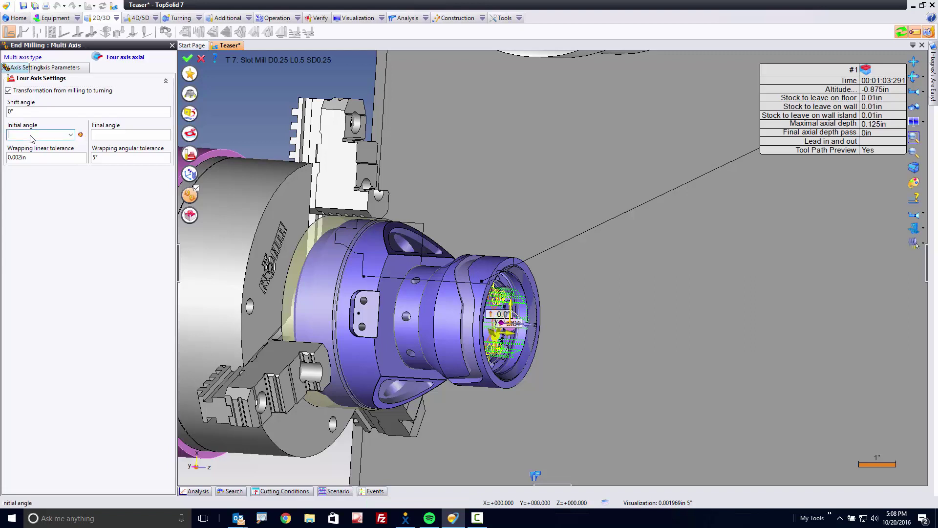
# Keep a 0° initial angle, validate operation 14, and simulate it with the C1' axis rotating
pyautogui.press('Tab')
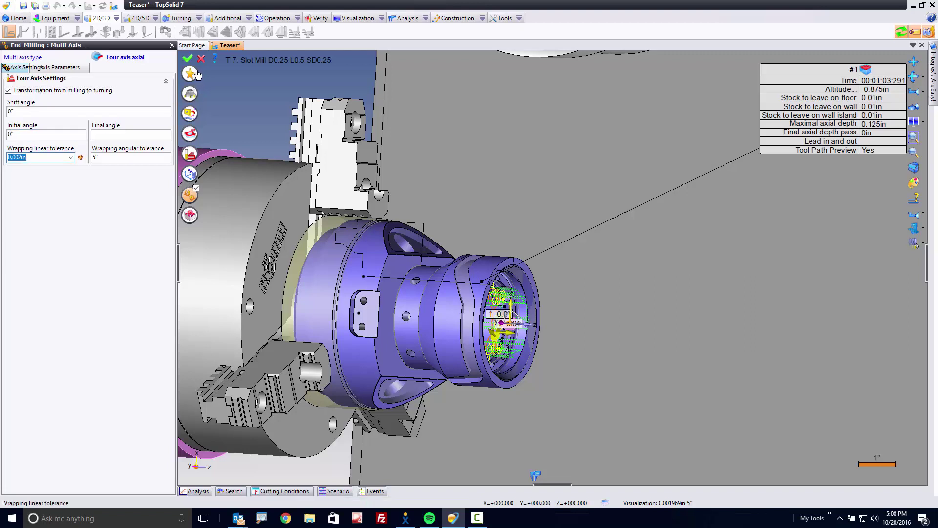
pyautogui.click(187, 60)
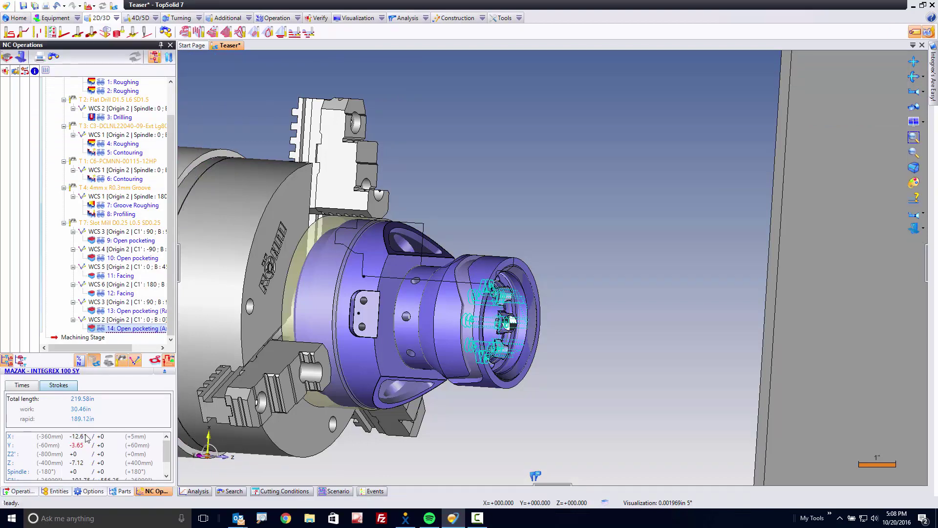
pyautogui.click(94, 329)
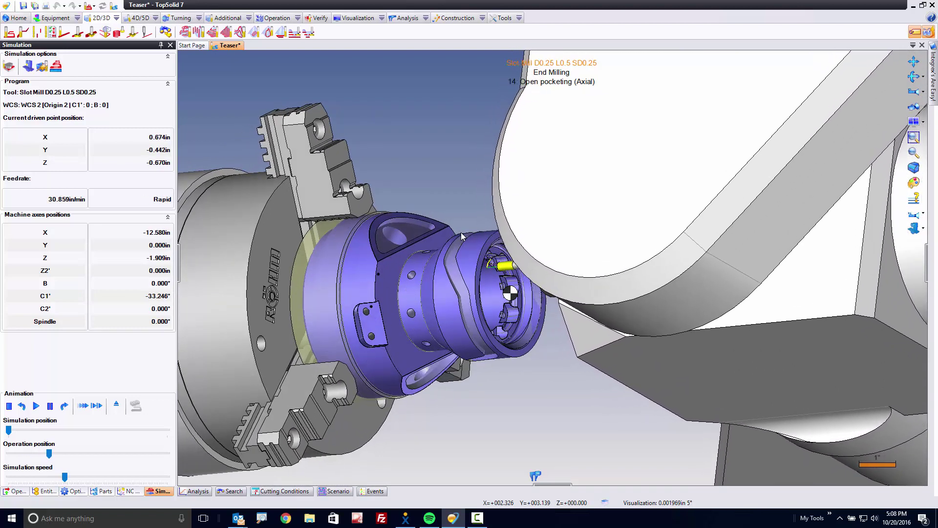
pyautogui.press('Escape')
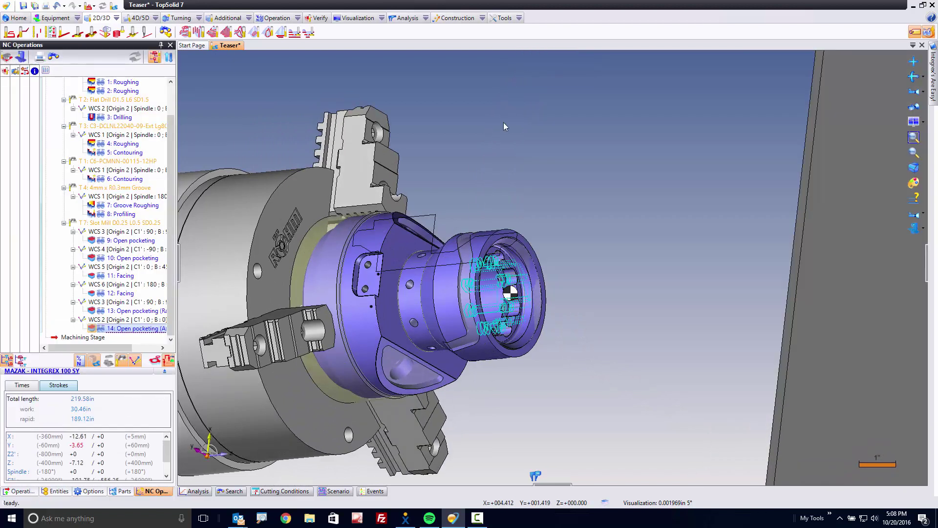
# Switch the link into operation 14 to the Manual method and delete the Plane 3 security plane
pyautogui.rightClick(134, 330)
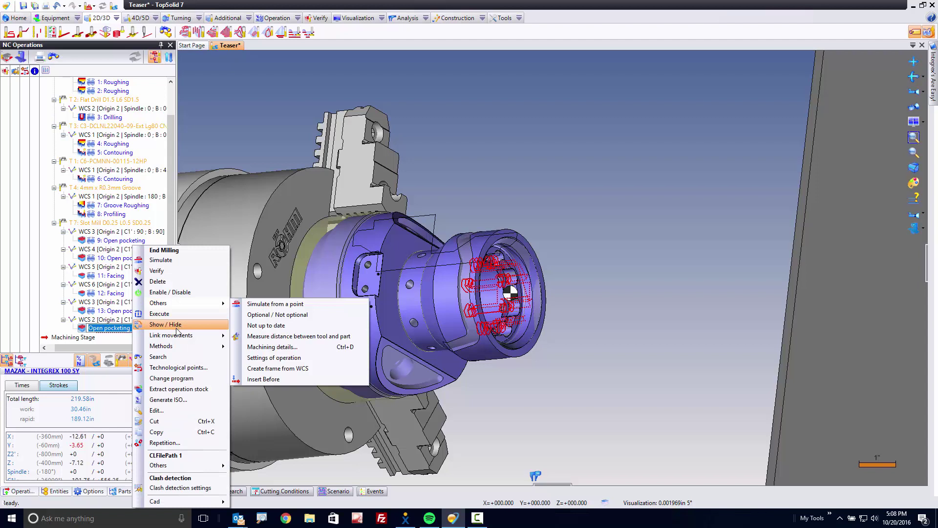
pyautogui.moveTo(213, 336)
pyautogui.click(255, 336)
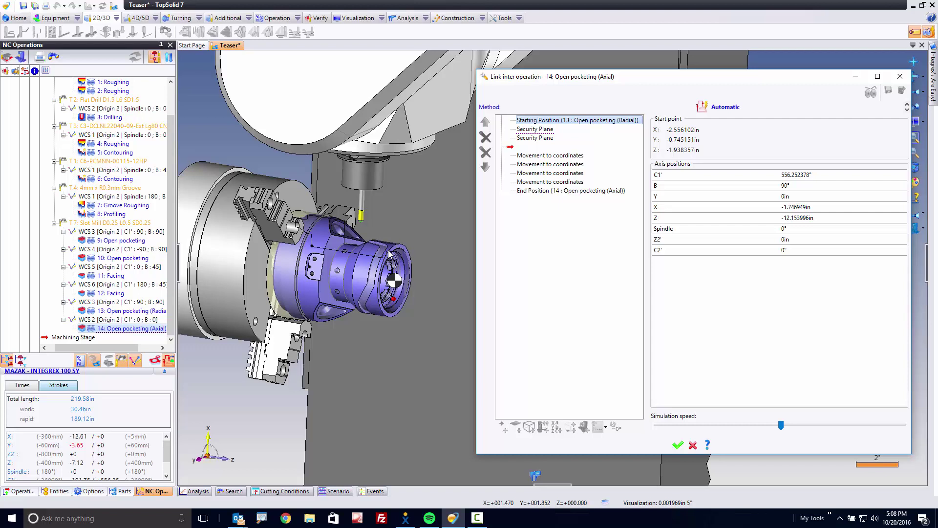
pyautogui.click(539, 131)
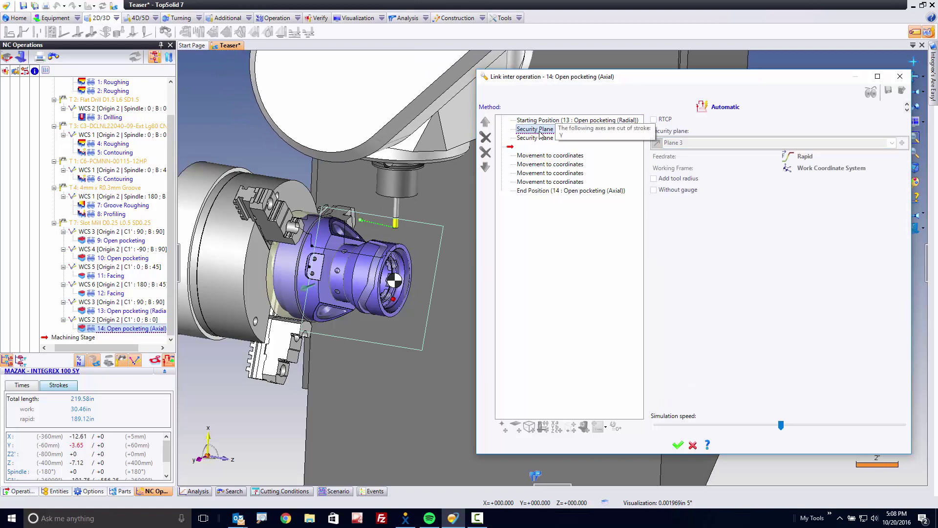
pyautogui.click(717, 107)
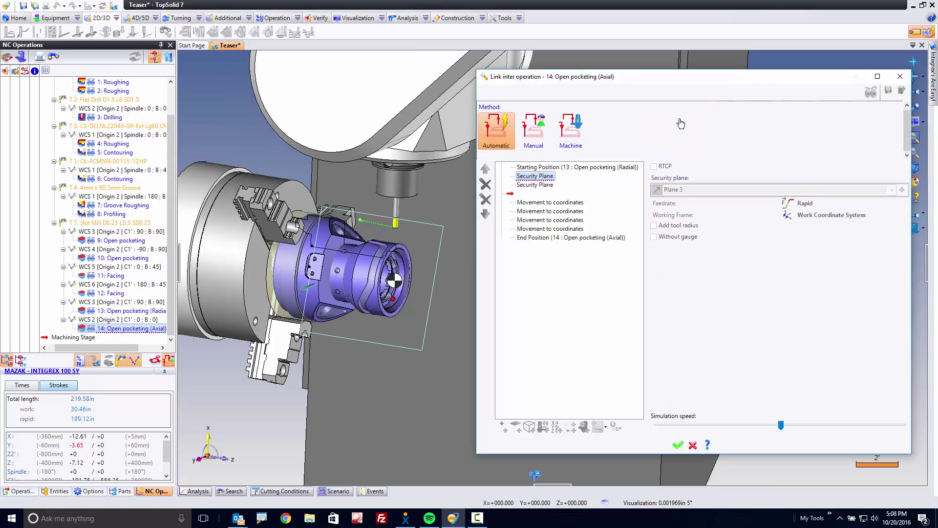
pyautogui.click(533, 129)
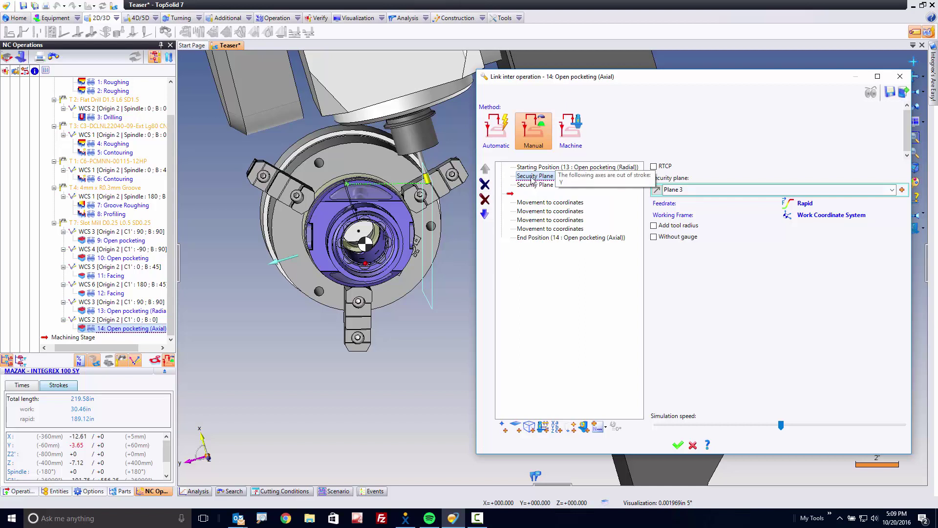
pyautogui.press('Delete')
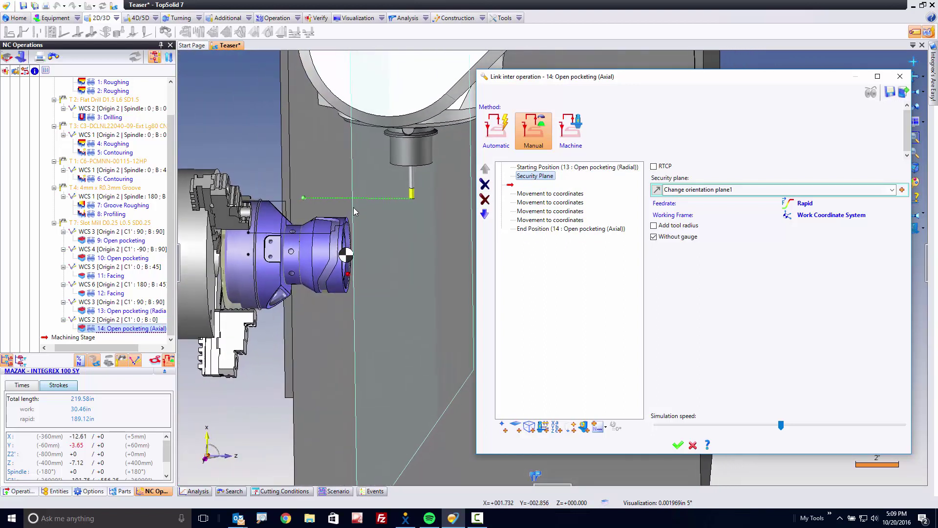
# Inspect the link's moves to coordinates and delete the remaining security plane
pyautogui.click(547, 194)
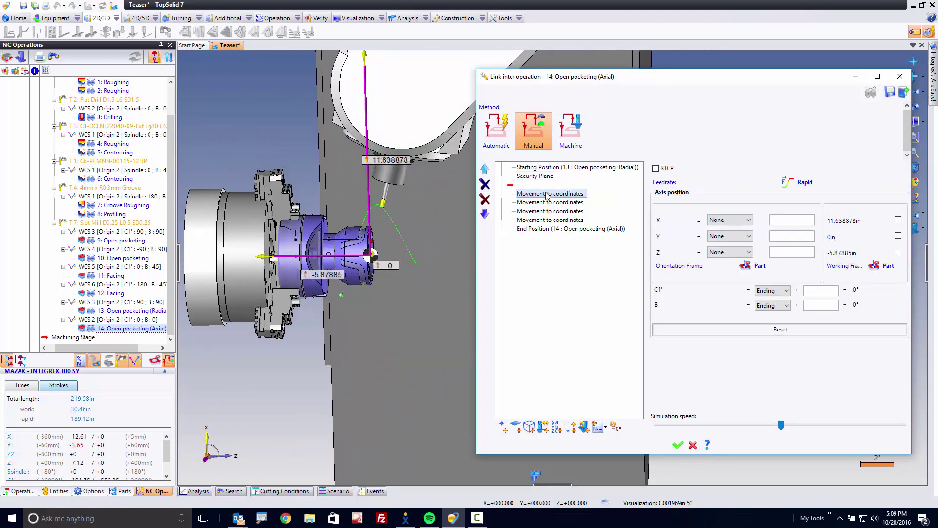
pyautogui.click(548, 202)
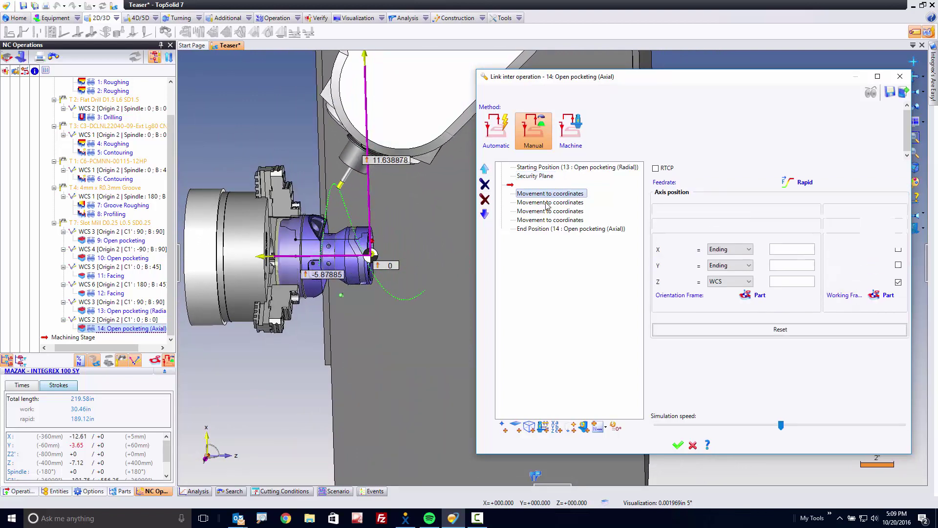
pyautogui.click(546, 212)
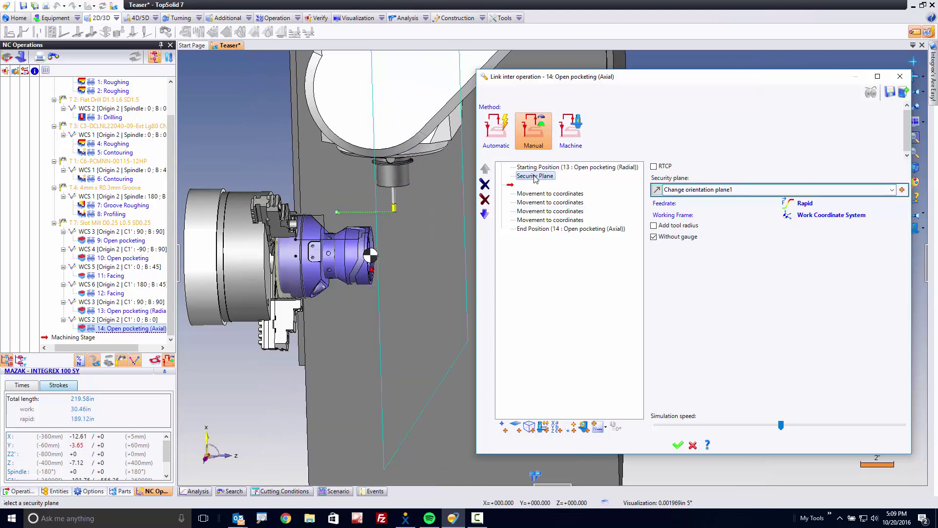
pyautogui.press('Delete')
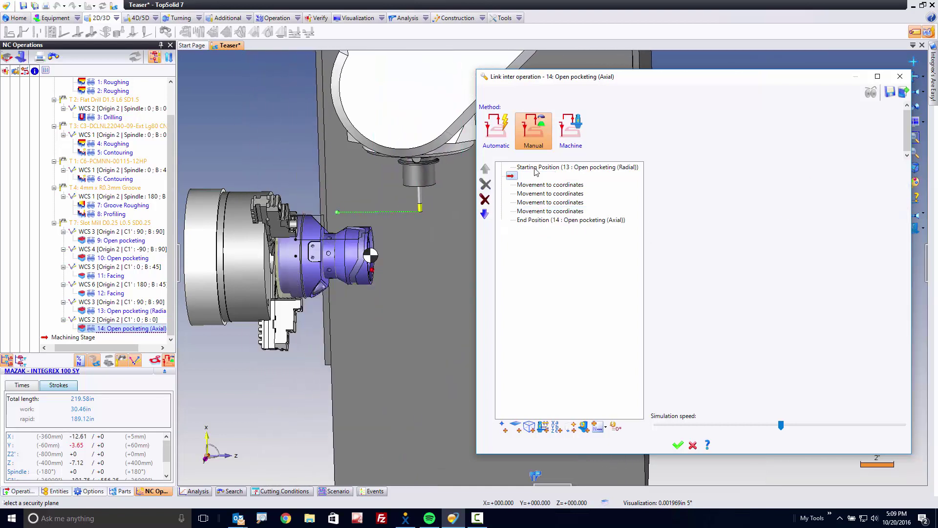
# Add a part-frame move to coordinates after the start with Z = ending position + 8in
pyautogui.click(538, 168)
pyautogui.click(556, 427)
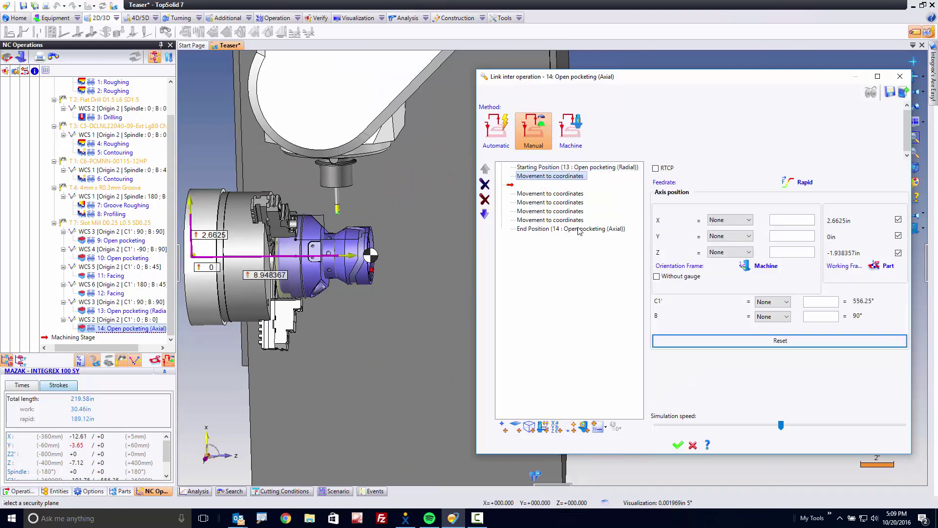
pyautogui.click(763, 267)
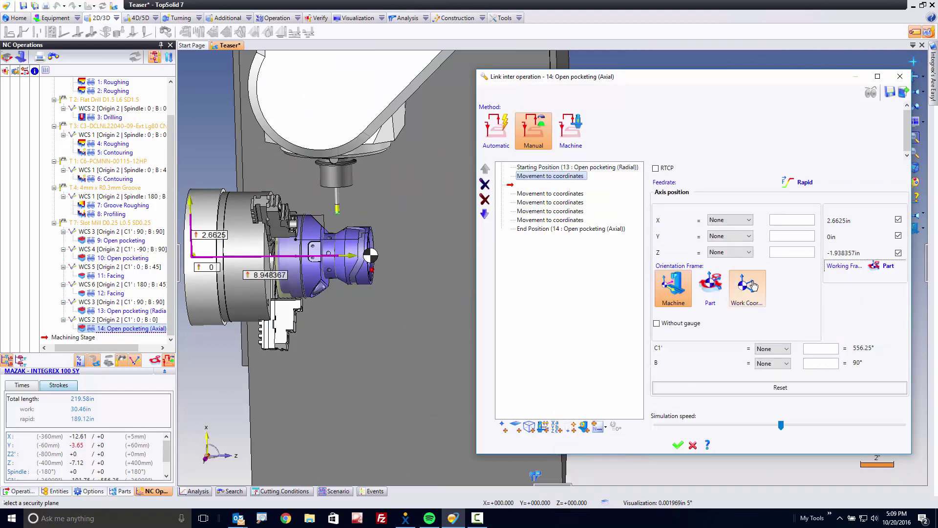
pyautogui.click(712, 293)
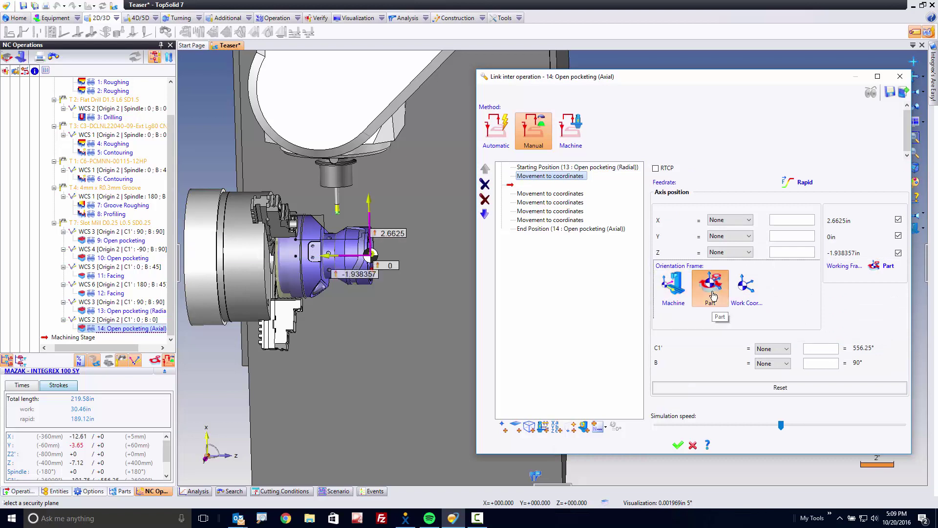
pyautogui.click(738, 252)
pyautogui.click(736, 269)
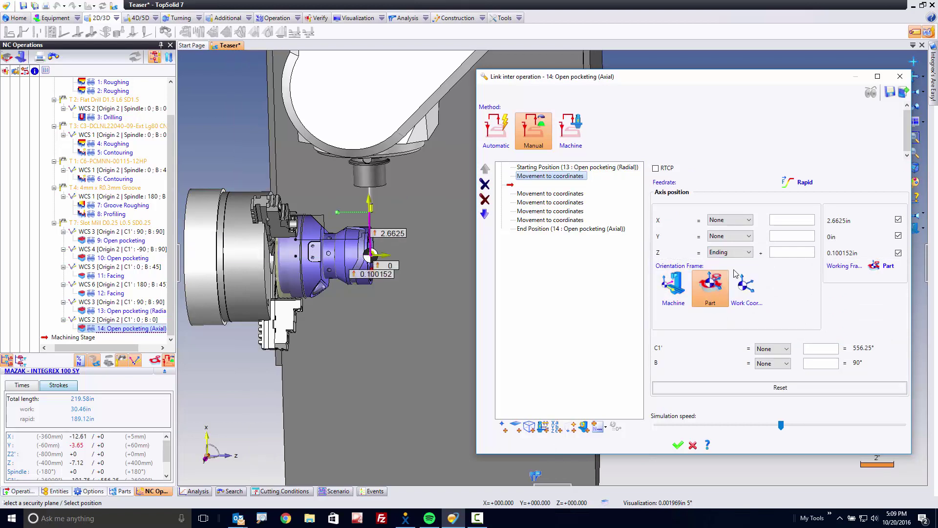
pyautogui.click(794, 252)
pyautogui.write('5')
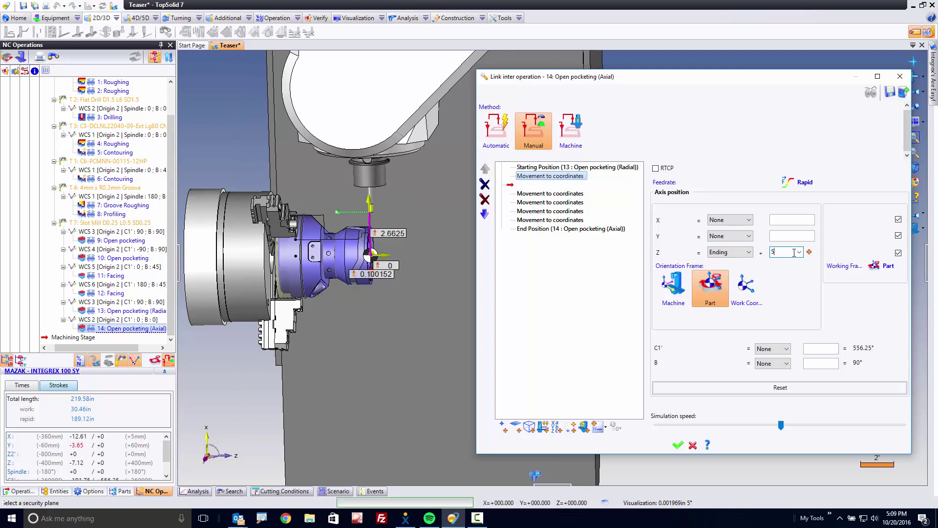
pyautogui.press('Return')
pyautogui.click(794, 252)
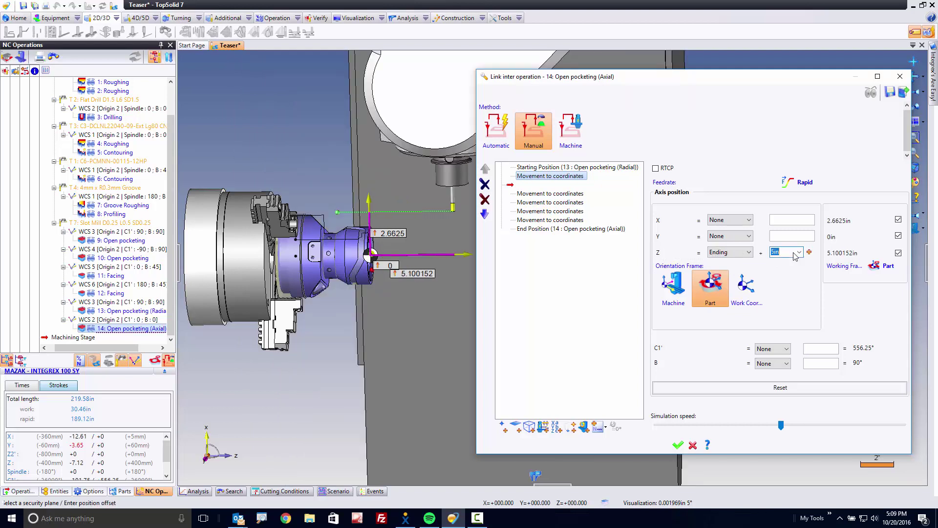
pyautogui.write('8')
pyautogui.press('Return')
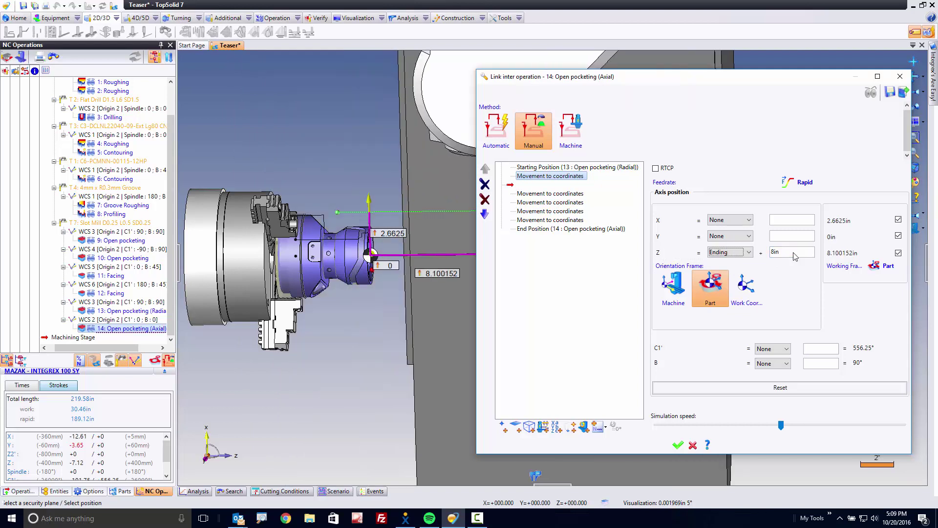
# Review the remaining moves to coordinates and confirm the edited link
pyautogui.click(550, 194)
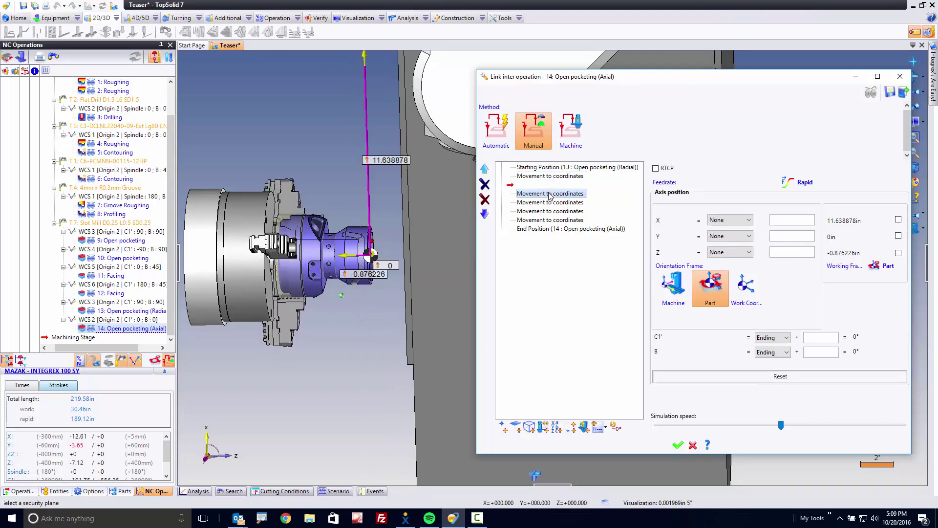
pyautogui.click(551, 202)
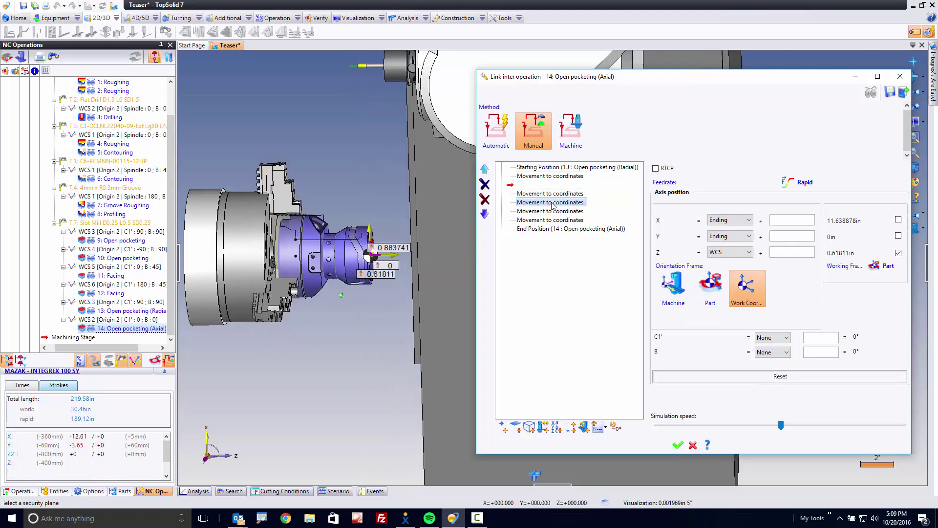
pyautogui.click(553, 211)
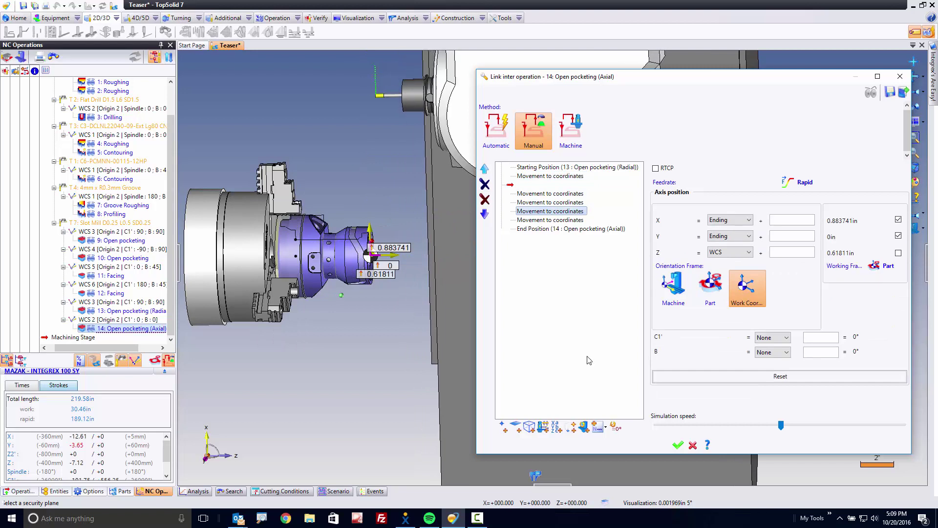
pyautogui.click(676, 447)
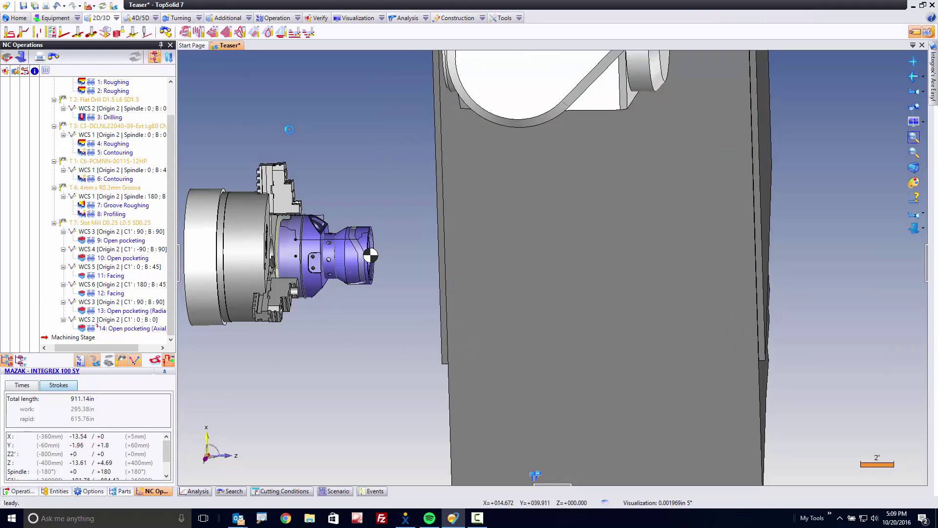
# Collapse the MAZAK - INTEGREX 100 SY Times/Strokes summary beneath the NC Operations tree
pyautogui.click(165, 371)
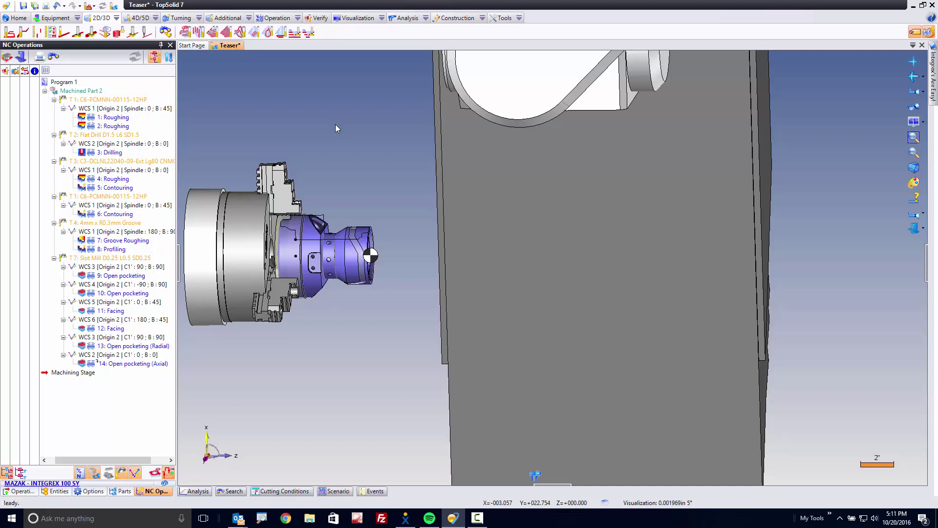
# Post the ISO code with the Fanuc Mazak Integrex J Matrix post-processor and save it as Teaser.eia
pyautogui.click(297, 18)
pyautogui.click(323, 46)
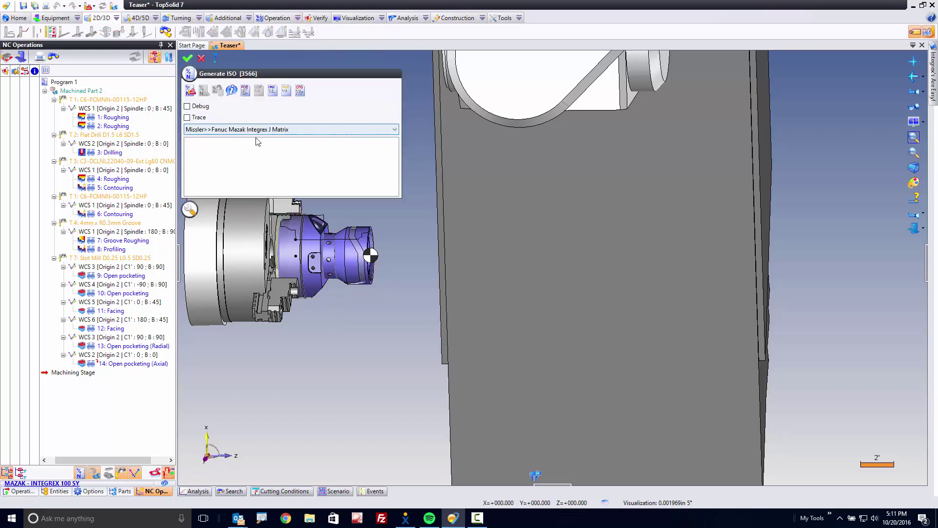
pyautogui.click(191, 92)
pyautogui.click(389, 248)
# Overwrite the existing Teaser.eia, scroll through the G-code in Notepad, then close Notepad
pyautogui.click(492, 259)
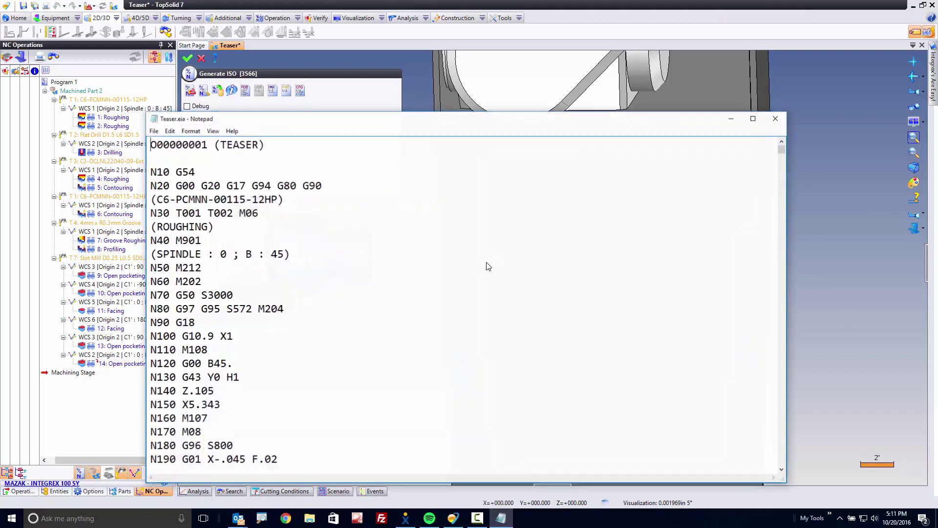
pyautogui.moveTo(782, 153); pyautogui.dragTo(785, 224)
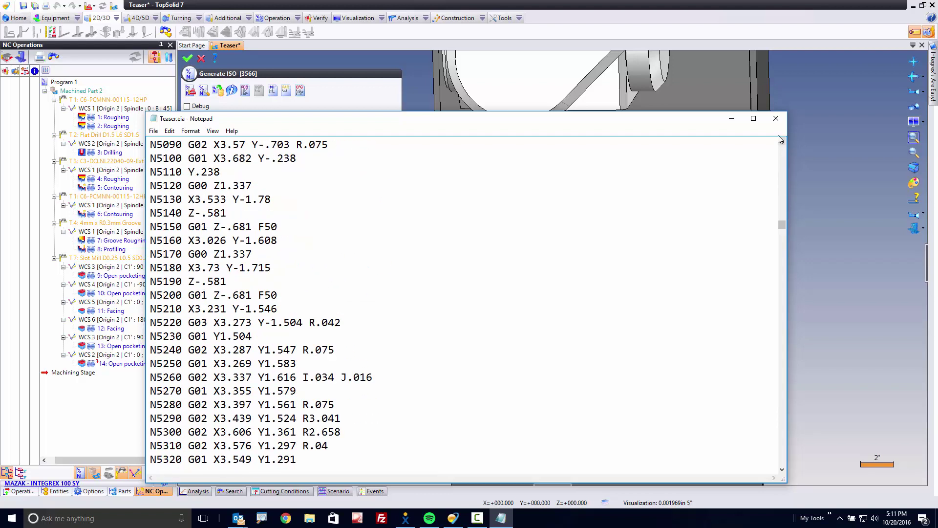
pyautogui.click(776, 119)
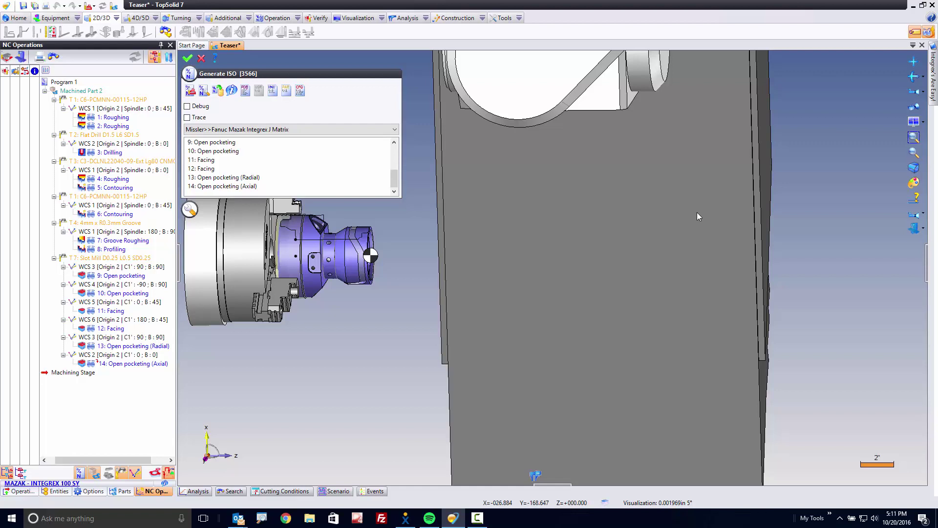